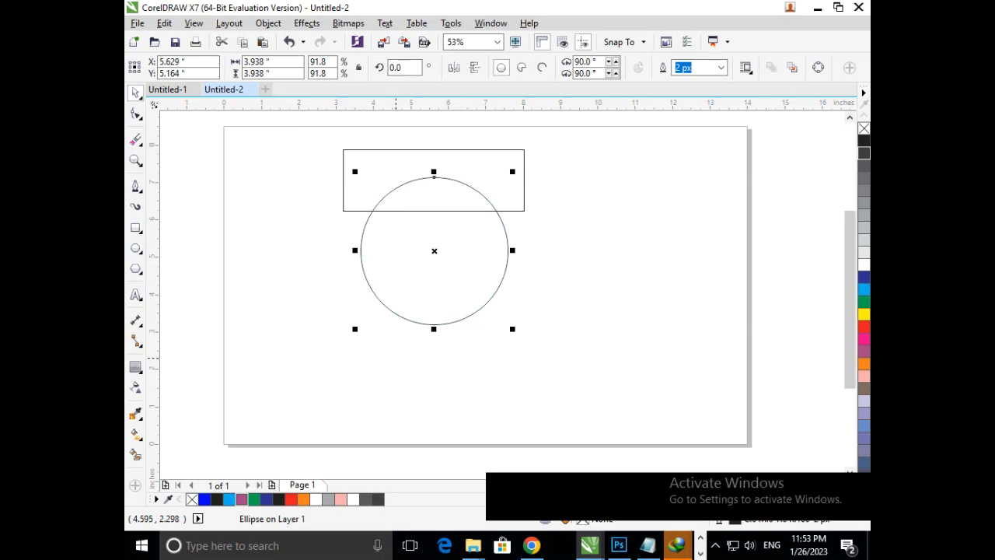
# - Trim the rectangle with the overlapping circle to cut an arch into its lower edge
pyautogui.click(385, 365)
pyautogui.click(445, 323)
pyautogui.keyDown('shift'); pyautogui.click(446, 152); pyautogui.keyUp('shift')
pyautogui.click(547, 67)
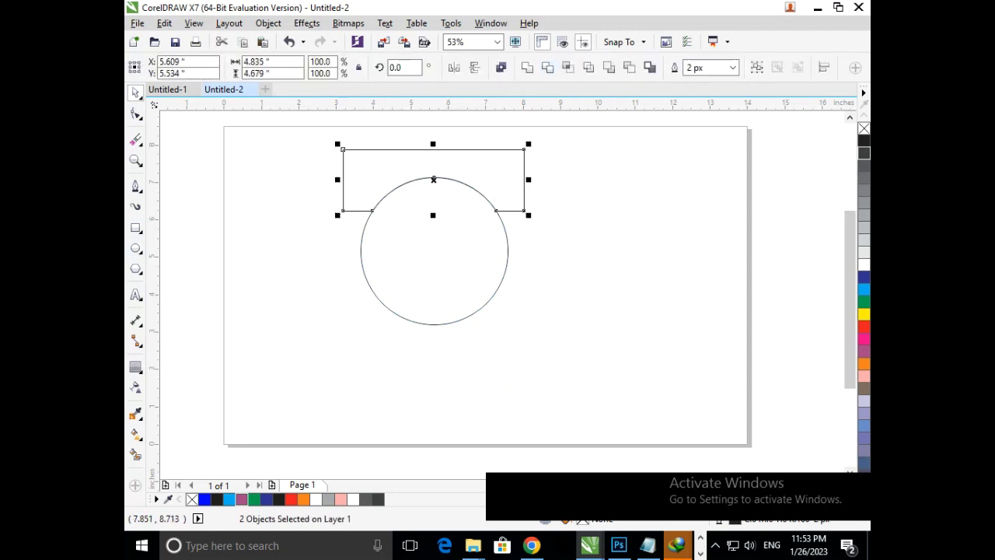
# - Move the circle away from the arched shape to the right side of the page, centred at about X 11.9, Y 5.0 in
pyautogui.moveTo(435, 310); pyautogui.dragTo(424, 392)
pyautogui.press('Delete')
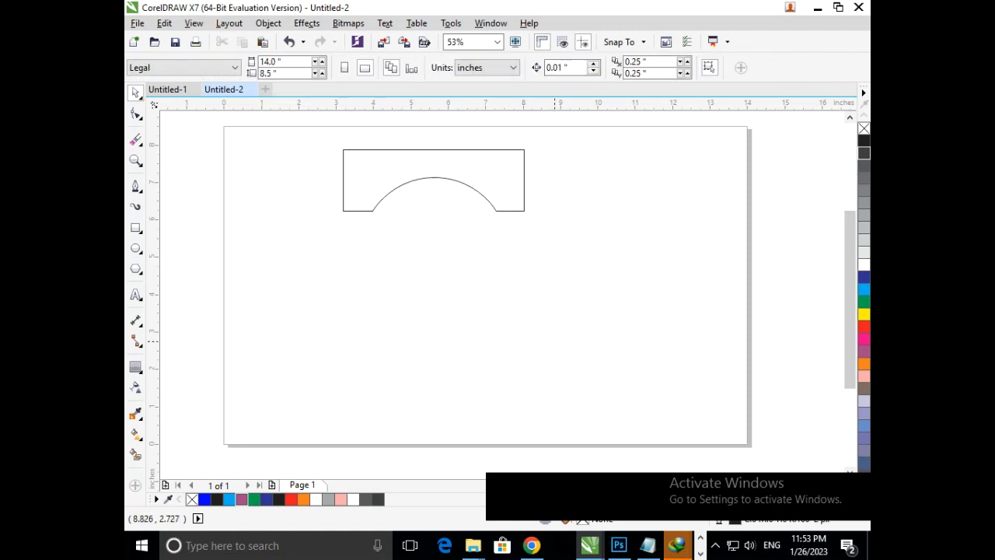
pyautogui.hotkey('ctrl', 'z')
pyautogui.moveTo(424, 302); pyautogui.dragTo(669, 226)
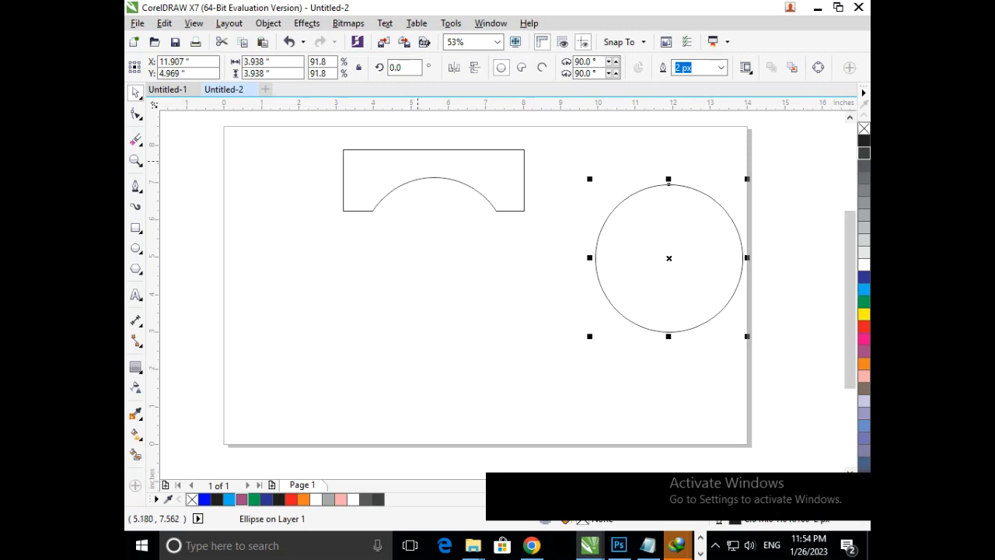
pyautogui.click(434, 149)
pyautogui.moveTo(434, 149); pyautogui.dragTo(437, 165)
pyautogui.hotkey('ctrl', 'z')
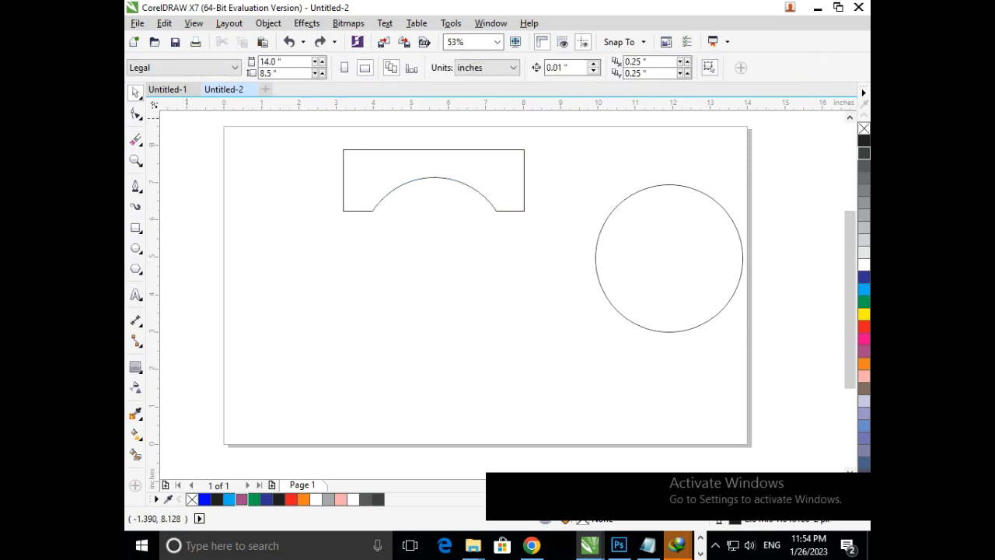
# - Lower the two top corner nodes of the arched shape to make it about 1.29 in tall
pyautogui.click(136, 113)
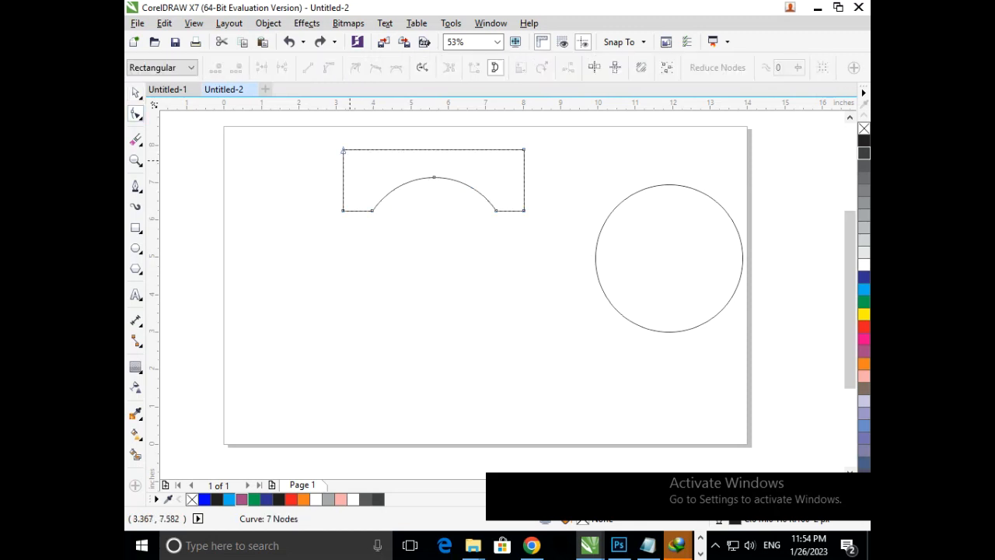
pyautogui.moveTo(343, 149); pyautogui.dragTo(343, 162)
pyautogui.moveTo(524, 149); pyautogui.dragTo(523, 162)
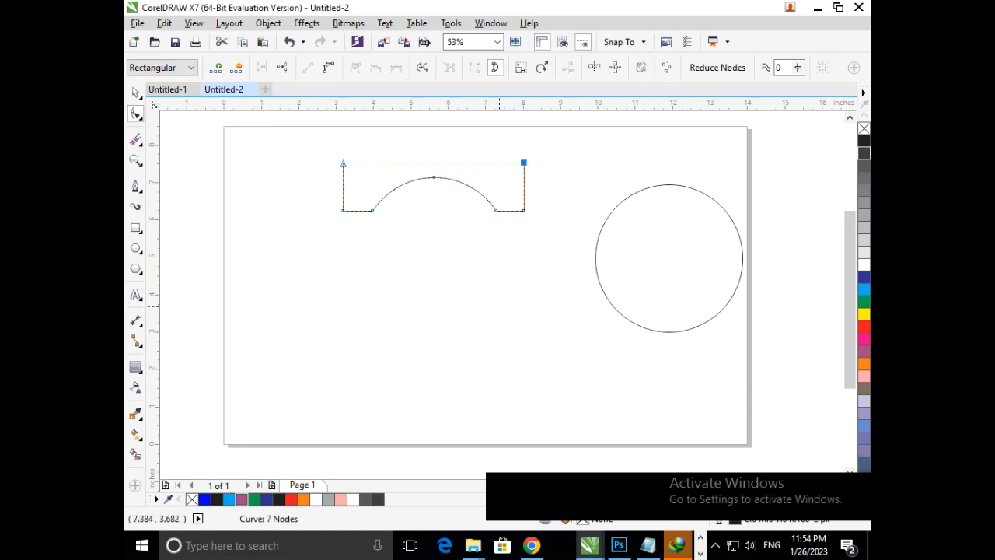
pyautogui.click(135, 93)
# - Duplicate the arched shape near the bottom of the page and mirror the copy horizontally and vertically
pyautogui.moveTo(323, 145); pyautogui.dragTo(585, 241)
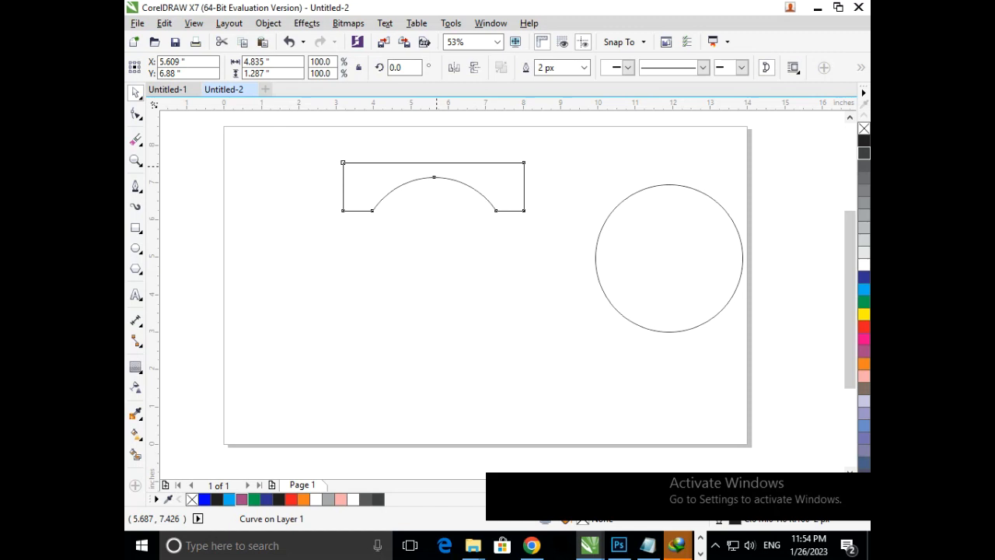
pyautogui.moveTo(437, 167); pyautogui.dragTo(434, 370)
pyautogui.rightClick(434, 370)
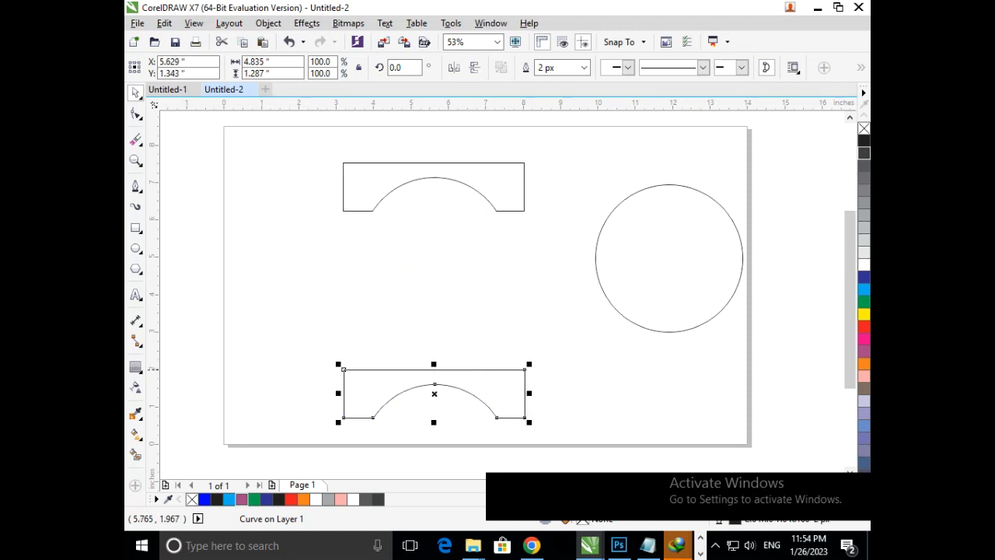
pyautogui.click(454, 68)
pyautogui.click(474, 67)
# - Move the circle back into the upper arch and fit the flipped copy against the circle's lower edge
pyautogui.click(443, 305)
pyautogui.moveTo(608, 293); pyautogui.dragTo(423, 268)
pyautogui.moveTo(440, 401); pyautogui.dragTo(440, 325)
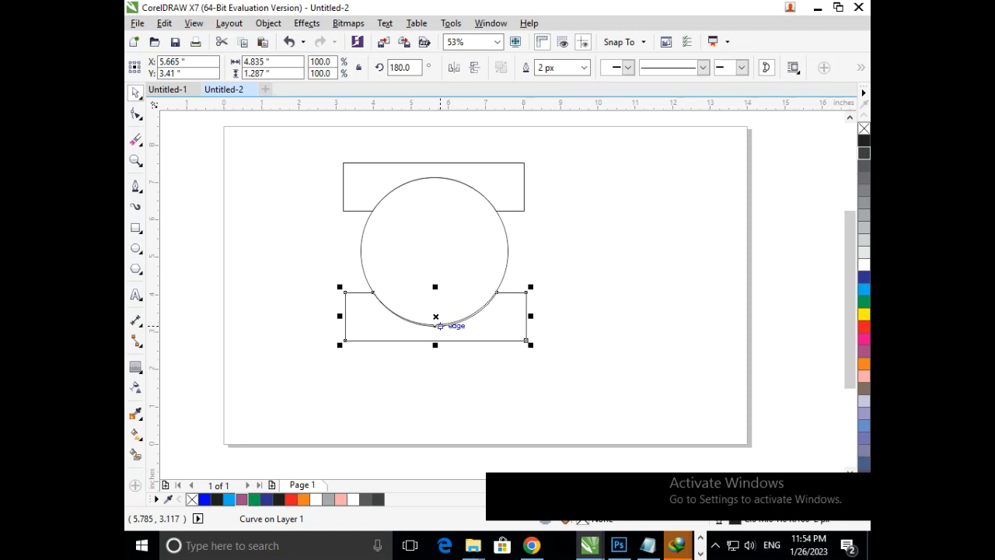
pyautogui.moveTo(440, 325); pyautogui.dragTo(440, 325)
pyautogui.press('Right')
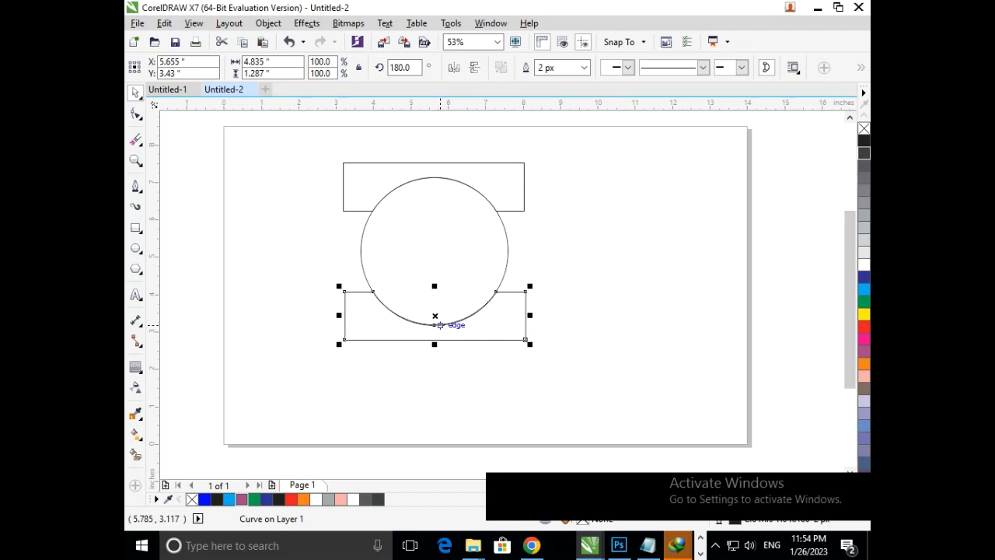
pyautogui.press('Escape')
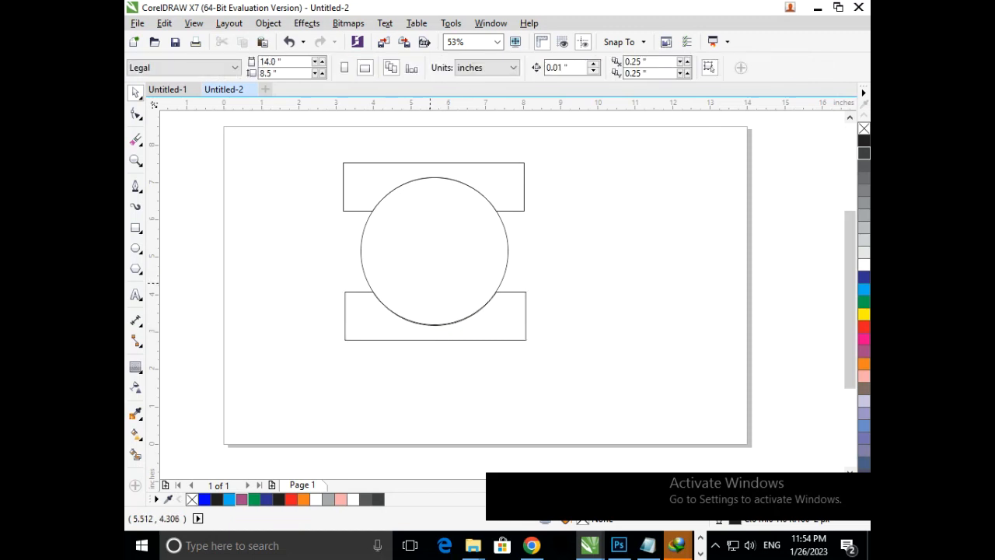
# - Duplicate the circle as a slightly smaller concentric circle inside it
pyautogui.click(436, 273)
pyautogui.moveTo(356, 329); pyautogui.dragTo(365, 321)
pyautogui.rightClick(365, 322)
pyautogui.click(375, 382)
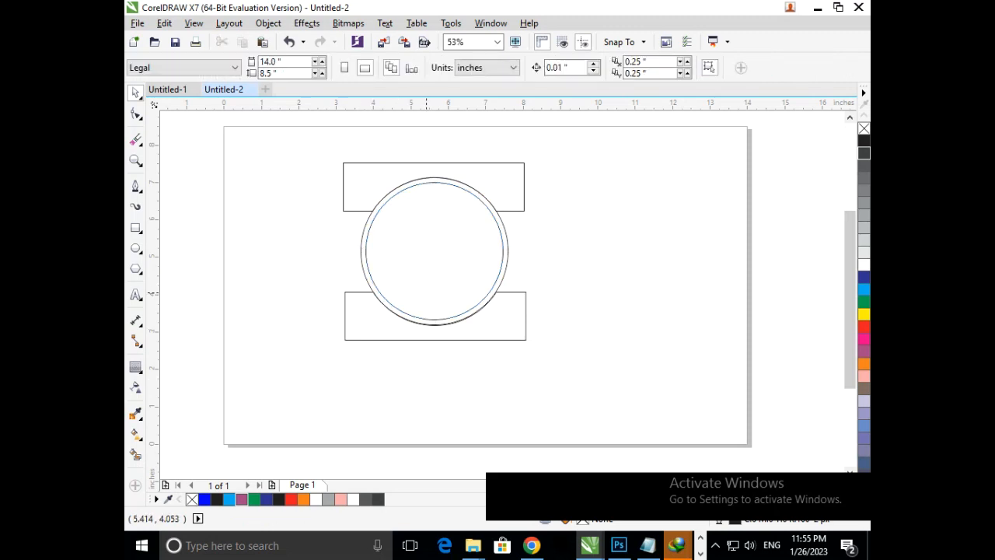
# - Add a scaled-down concentric copy about 0.195 in across at the centre of the circles
pyautogui.click(426, 291)
pyautogui.moveTo(359, 323); pyautogui.dragTo(426, 278)
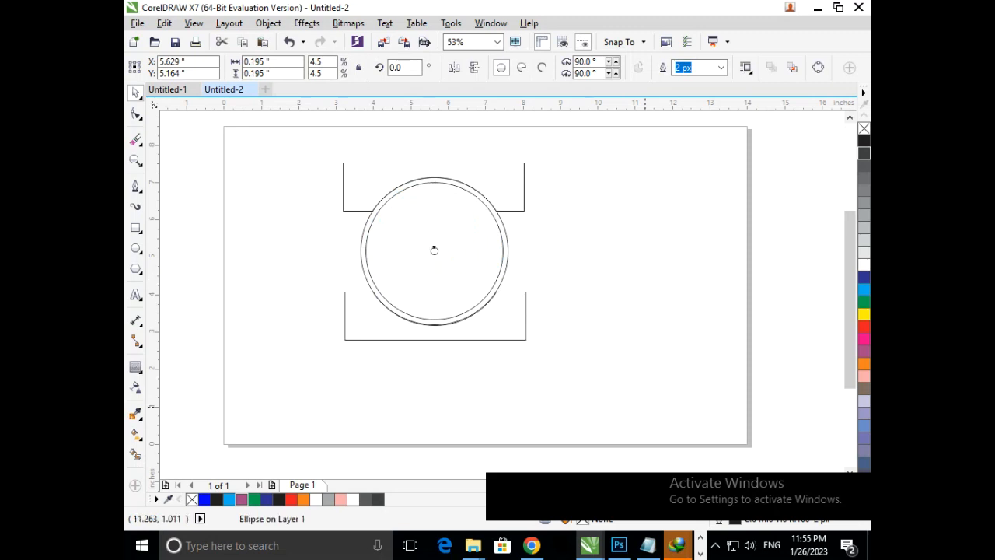
pyautogui.click(638, 407)
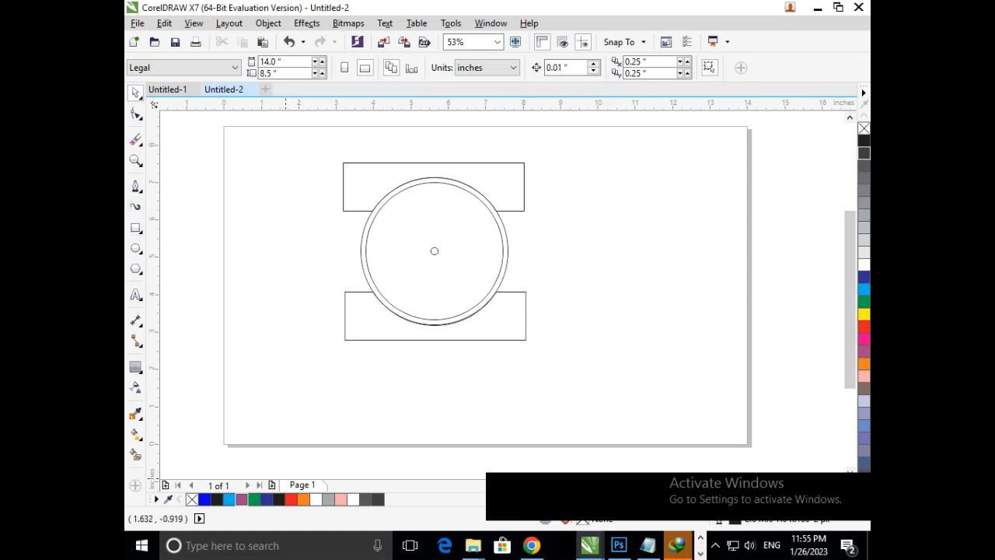
pyautogui.click(435, 340)
pyautogui.moveTo(434, 343); pyautogui.dragTo(435, 329)
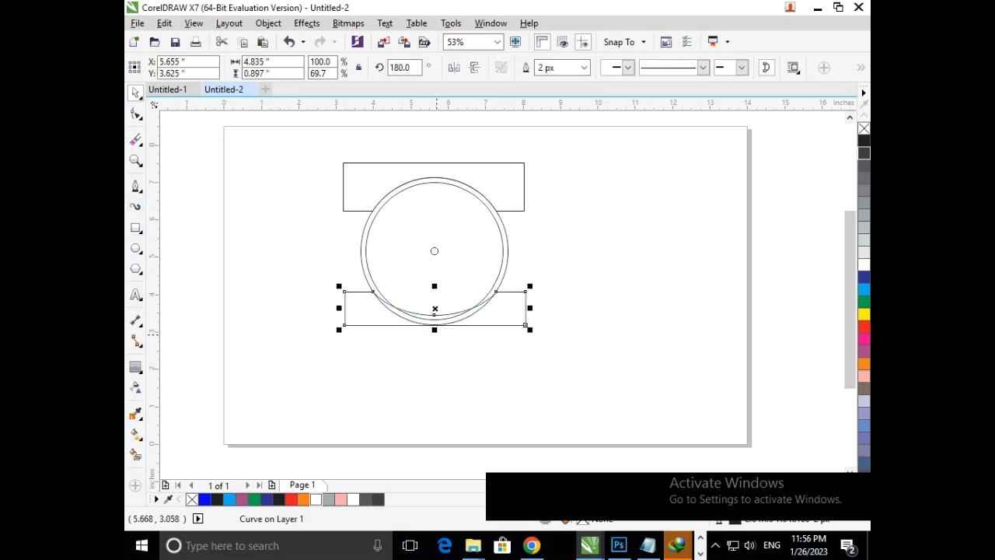
pyautogui.click(433, 342)
pyautogui.hotkey('ctrl', 'z')
pyautogui.click(458, 381)
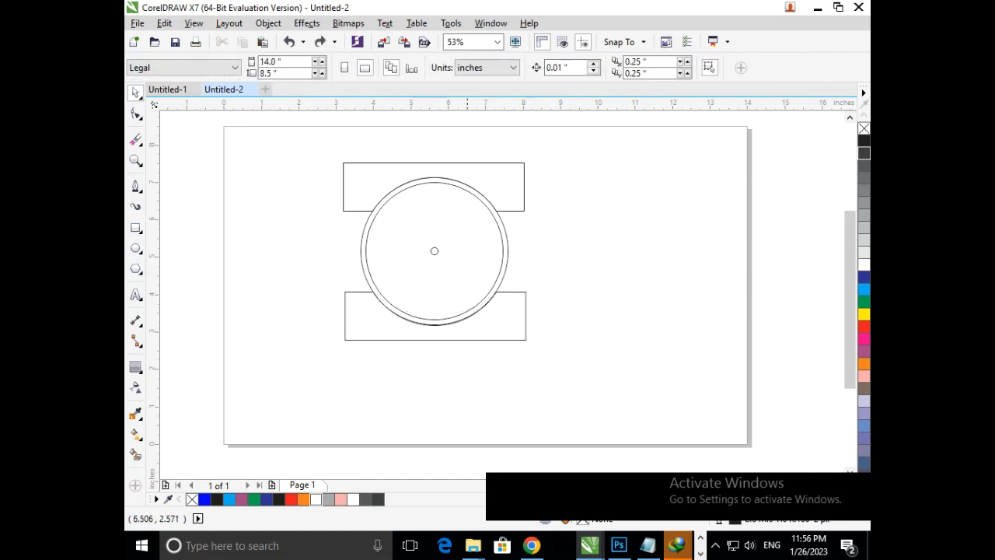
pyautogui.hotkey('ctrl', 'z')
pyautogui.hotkey('ctrl', 'z')
pyautogui.moveTo(435, 343); pyautogui.dragTo(438, 329)
pyautogui.hotkey('ctrl', 'z')
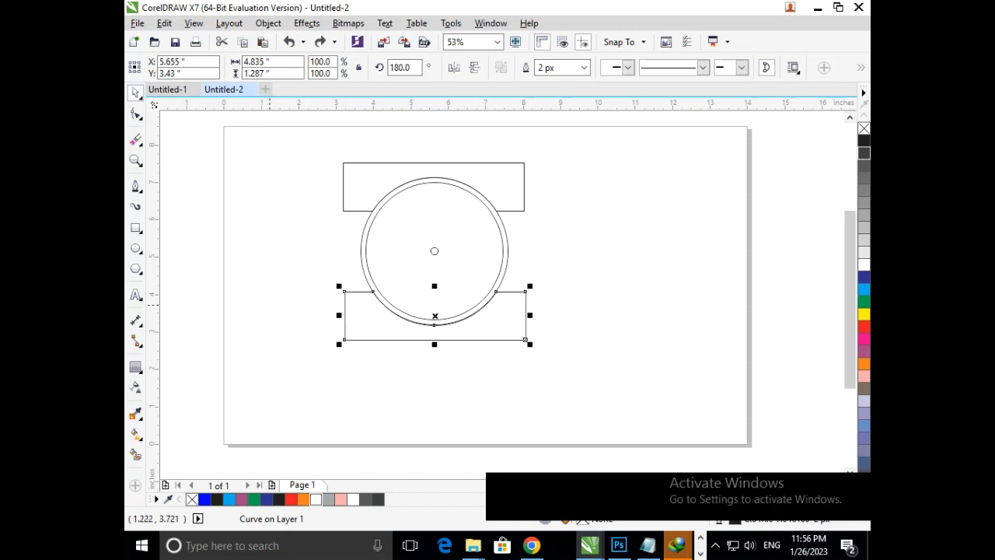
# - Raise the two bottom corner nodes of the lower arched shape level with the bottom of the outer circle
pyautogui.click(291, 227)
pyautogui.click(354, 292)
pyautogui.click(135, 114)
pyautogui.moveTo(325, 333); pyautogui.dragTo(556, 356)
pyautogui.press('Up')
pyautogui.press('Up')
pyautogui.press('Up')
pyautogui.press('Up')
pyautogui.press('Up')
pyautogui.press('Up')
pyautogui.press('Up')
pyautogui.press('Up')
pyautogui.press('Up')
pyautogui.press('Up')
pyautogui.press('Up')
pyautogui.press('Up')
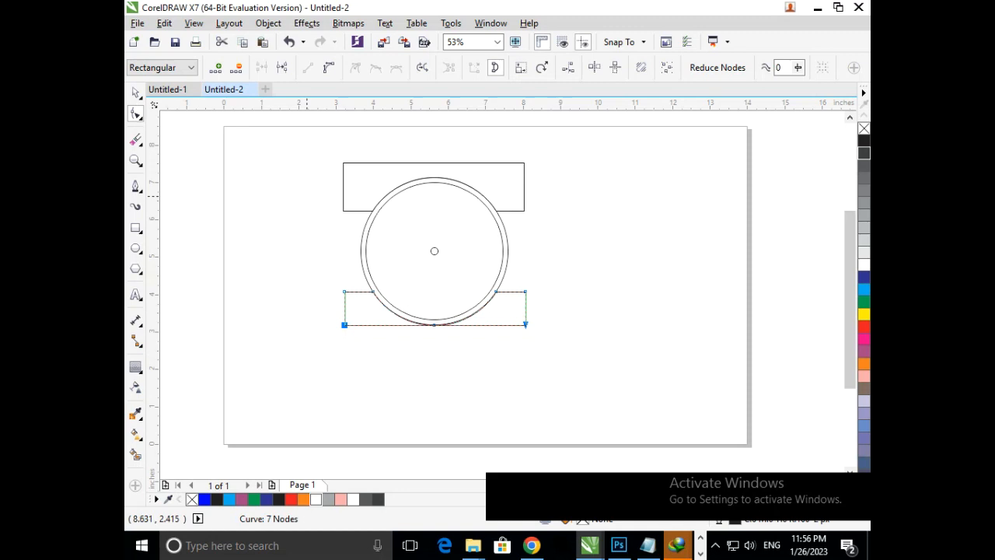
pyautogui.press('space')
pyautogui.press('Escape')
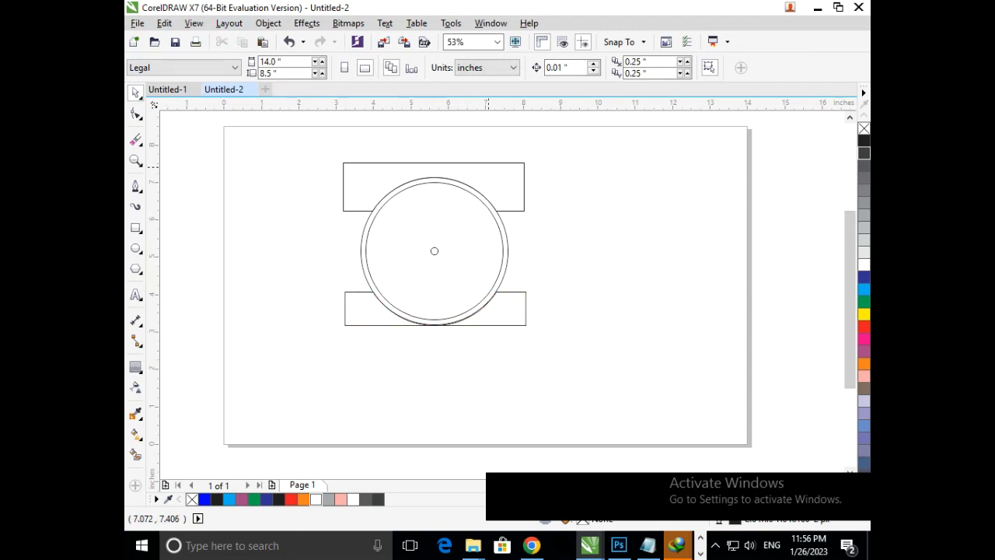
# - Lower the top edge nodes of the upper arched shape to the top of the outer circle
pyautogui.click(488, 162)
pyautogui.click(135, 114)
pyautogui.click(436, 163)
pyautogui.moveTo(306, 153); pyautogui.dragTo(528, 177)
pyautogui.moveTo(436, 162); pyautogui.dragTo(434, 178)
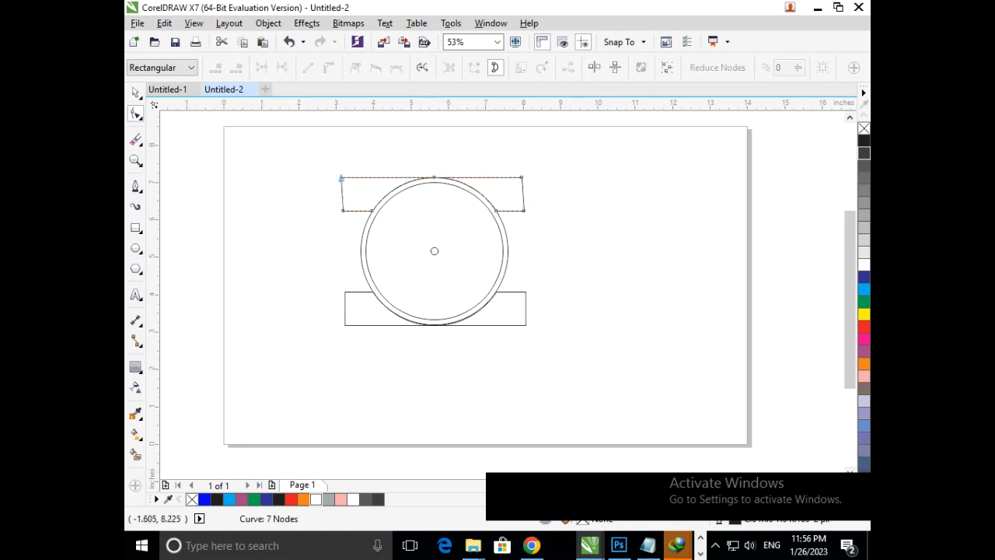
pyautogui.click(136, 93)
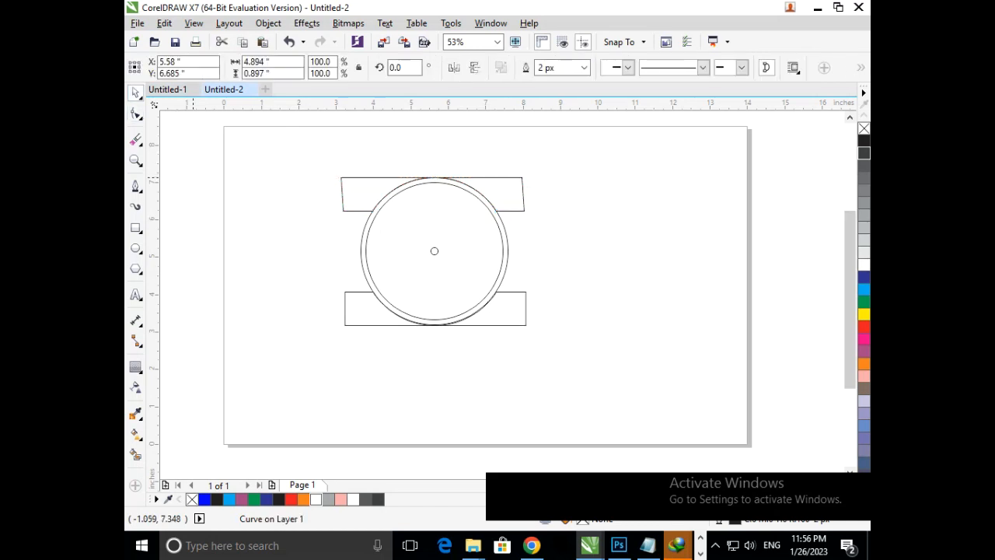
pyautogui.click(183, 161)
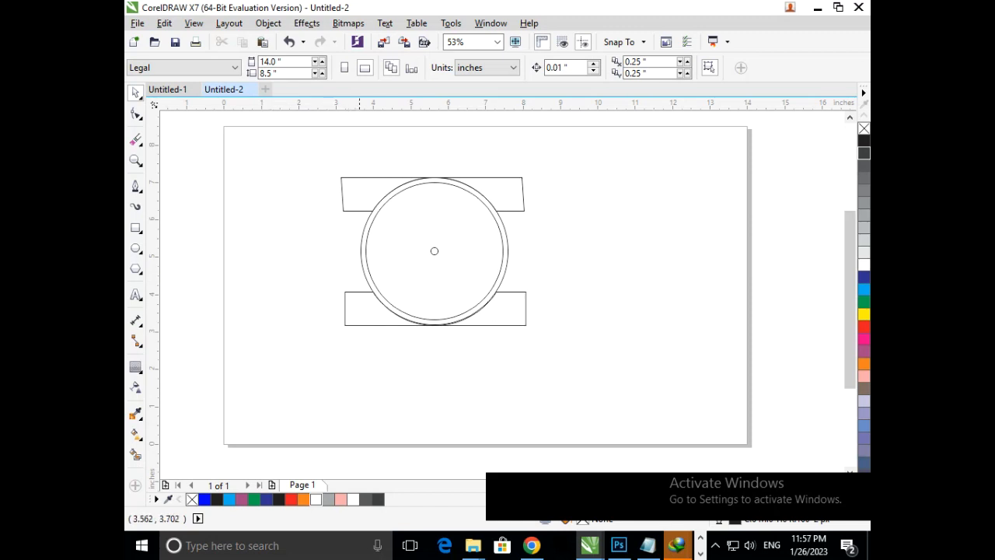
# - Bend the left shoulder segment of the lower shape downward into a concave curve
pyautogui.click(135, 114)
pyautogui.click(358, 292)
pyautogui.moveTo(359, 292); pyautogui.dragTo(358, 291)
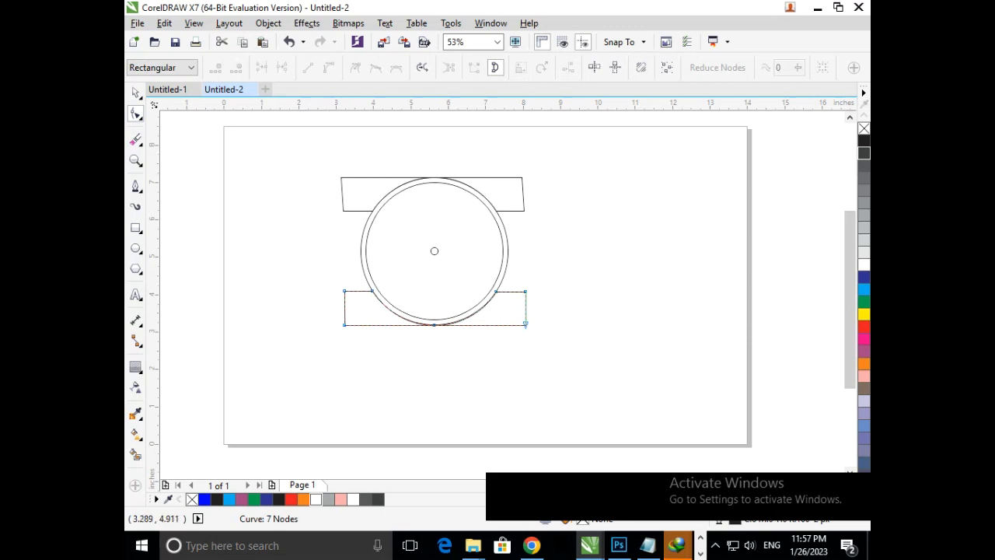
pyautogui.click(358, 290)
pyautogui.click(357, 291)
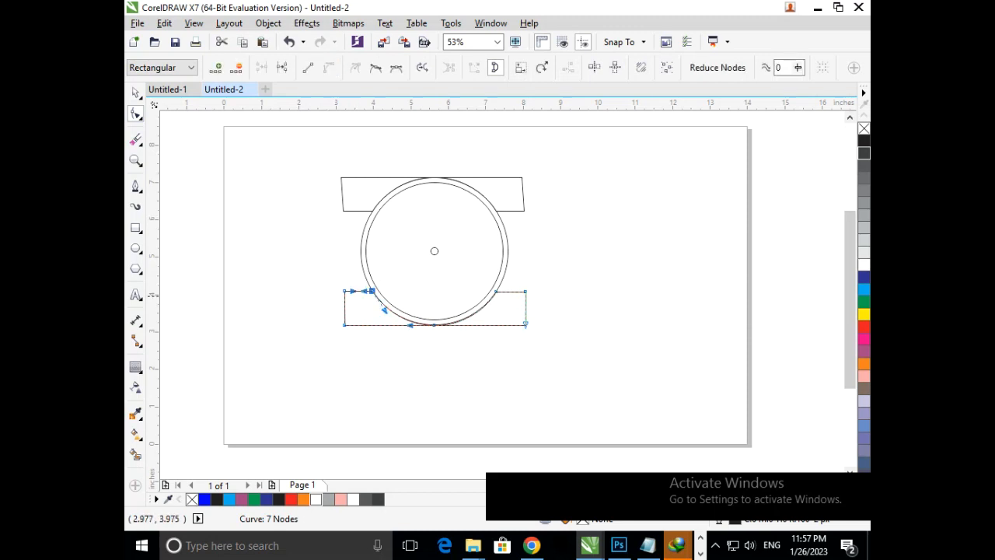
pyautogui.moveTo(358, 291); pyautogui.dragTo(357, 299)
# - Curve the right shoulder segment of the lower shape so it dips beside the circle and rises toward the outer corner
pyautogui.click(511, 291)
pyautogui.click(519, 292)
pyautogui.click(512, 293)
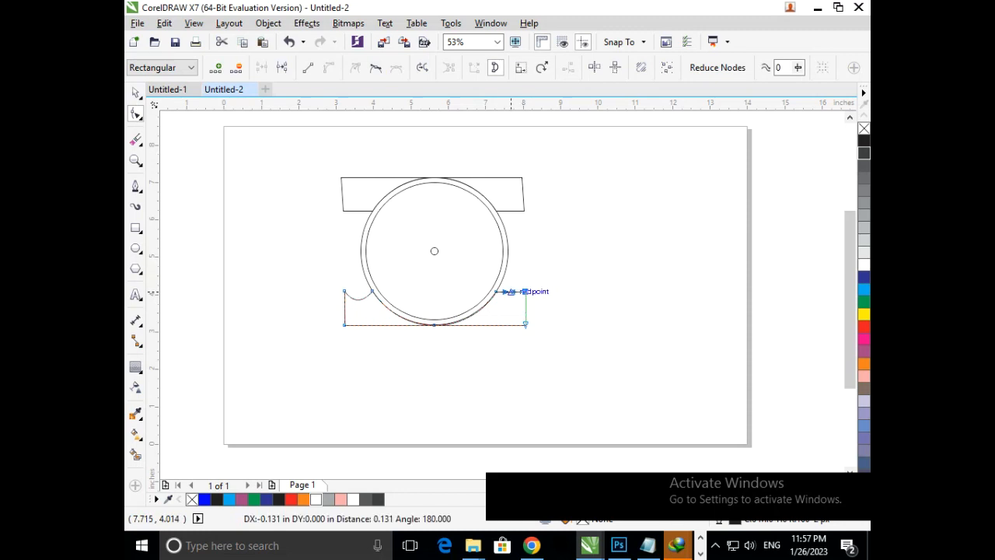
pyautogui.moveTo(511, 293)
pyautogui.mouseDown()
pyautogui.moveTo(512, 304)
pyautogui.moveTo(515, 294)
pyautogui.mouseUp()
pyautogui.scroll(5, 514, 294)
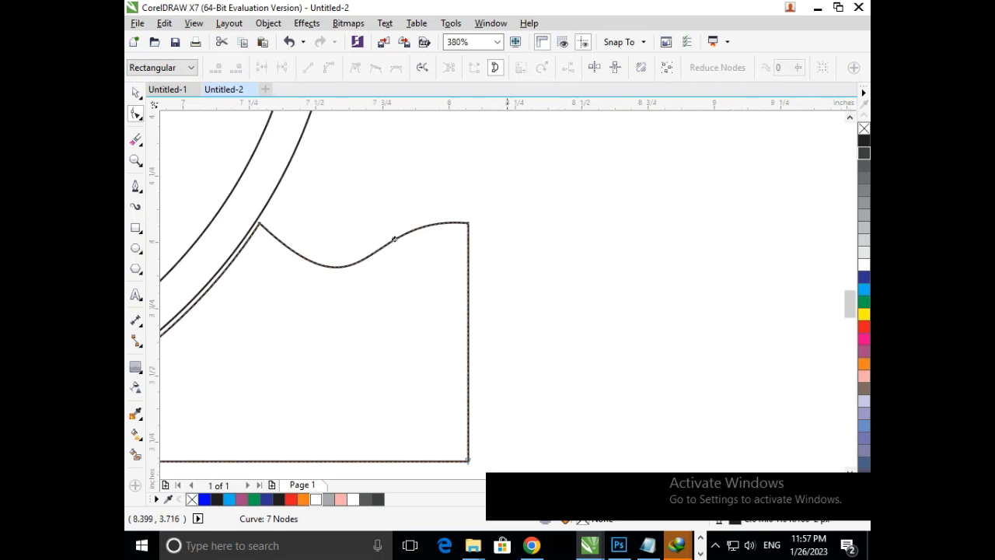
pyautogui.click(394, 239)
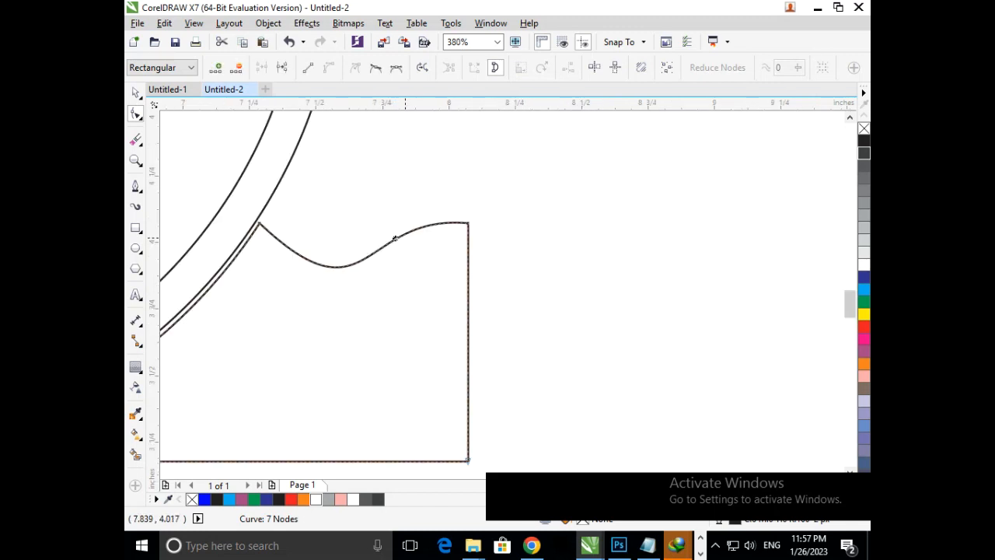
pyautogui.moveTo(394, 239)
pyautogui.mouseDown()
pyautogui.moveTo(373, 257)
pyautogui.moveTo(399, 235)
pyautogui.mouseUp()
pyautogui.moveTo(357, 261); pyautogui.dragTo(374, 200)
pyautogui.click(367, 241)
pyautogui.moveTo(468, 121); pyautogui.dragTo(468, 169)
pyautogui.moveTo(370, 303); pyautogui.dragTo(346, 279)
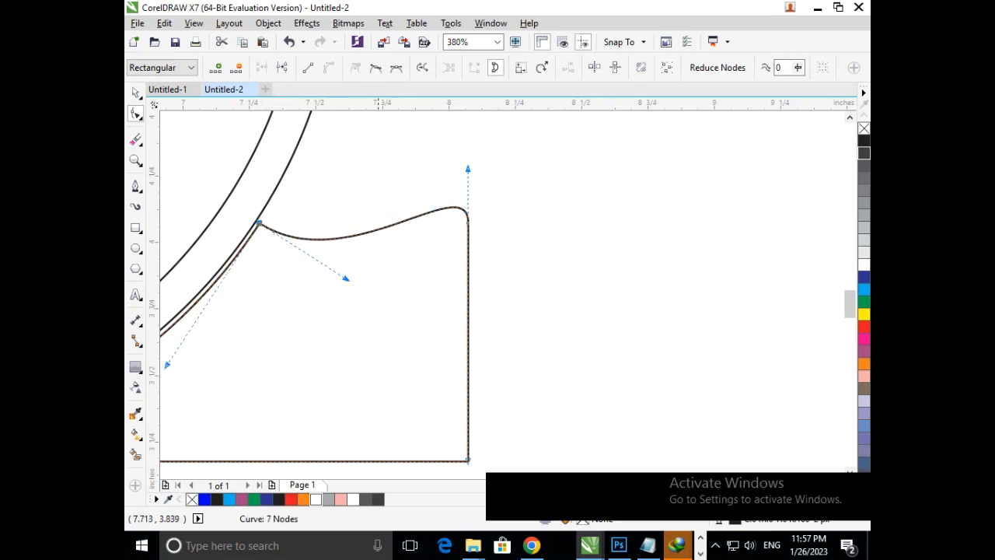
pyautogui.press('F3')
pyautogui.hotkey('ctrl', 'z')
pyautogui.hotkey('ctrl', 'z')
pyautogui.press('space')
pyautogui.press('Escape')
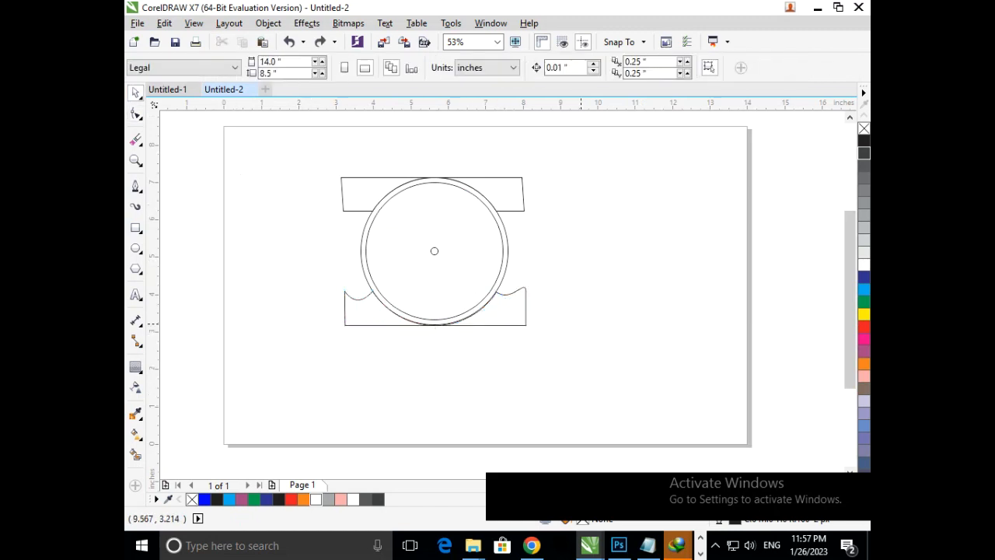
# - Replace the upper shape with a vertically mirrored copy of the lower curved shape, fitted to the top of the outer circle
pyautogui.click(520, 190)
pyautogui.press('Delete')
pyautogui.moveTo(477, 324); pyautogui.dragTo(472, 177)
pyautogui.click(475, 67)
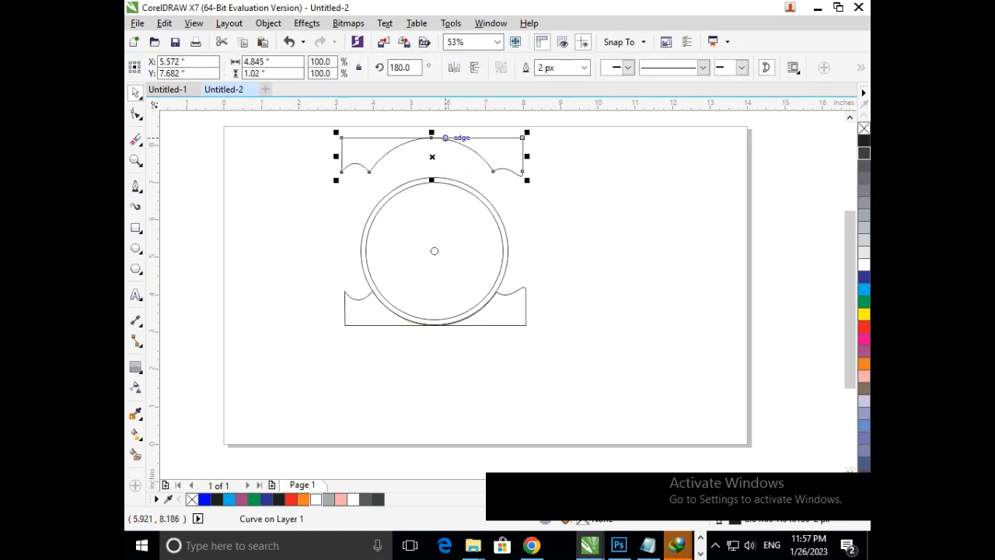
pyautogui.moveTo(432, 138); pyautogui.dragTo(432, 178)
pyautogui.click(578, 294)
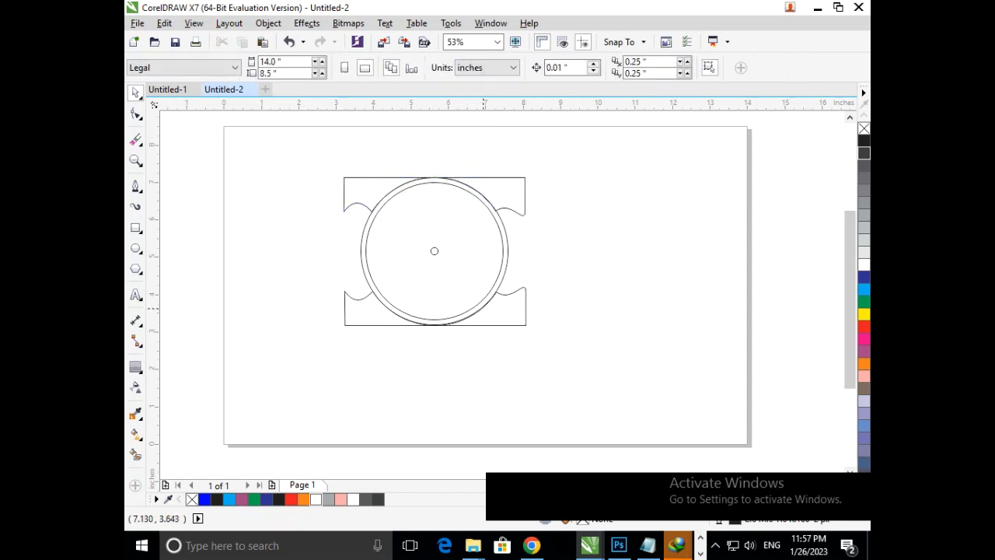
pyautogui.click(346, 314)
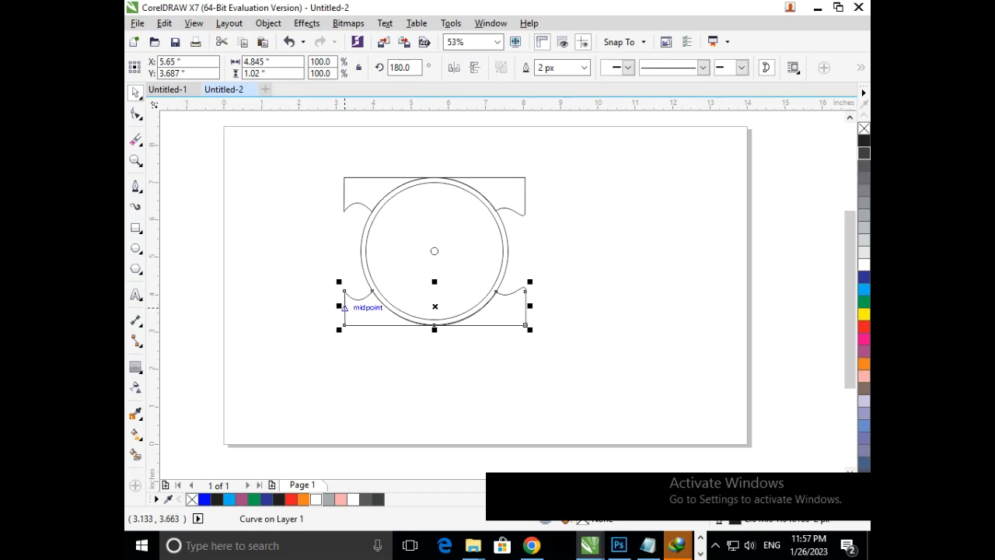
pyautogui.click(447, 405)
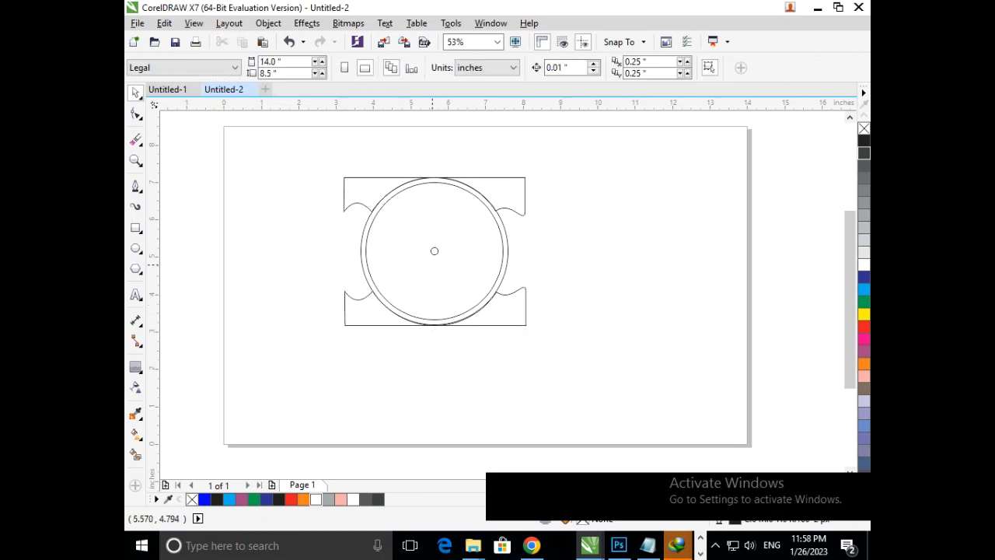
pyautogui.click(135, 228)
pyautogui.moveTo(302, 367)
pyautogui.mouseDown()
pyautogui.moveTo(418, 382)
pyautogui.moveTo(449, 375)
pyautogui.mouseUp()
pyautogui.press('Delete')
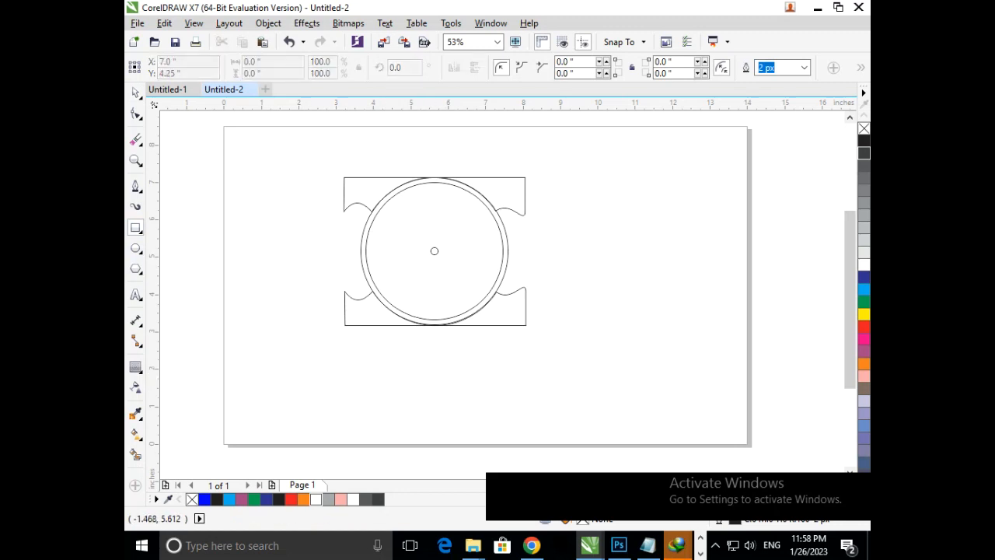
pyautogui.click(135, 92)
# - Draw a small rectangle about 0.175 by 0.097 in below and to the left of the circle design
pyautogui.click(135, 228)
pyautogui.moveTo(314, 393); pyautogui.dragTo(338, 400)
pyautogui.moveTo(325, 401); pyautogui.dragTo(320, 397)
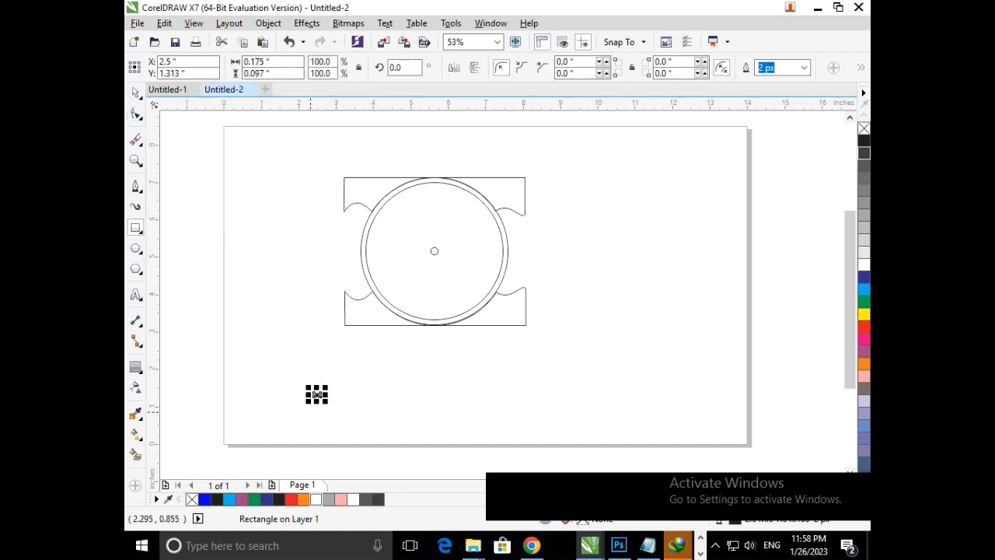
# - Enlarge the small rectangle below the circle design to about 0.212 by 0.118 in
pyautogui.click(135, 91)
pyautogui.click(316, 396)
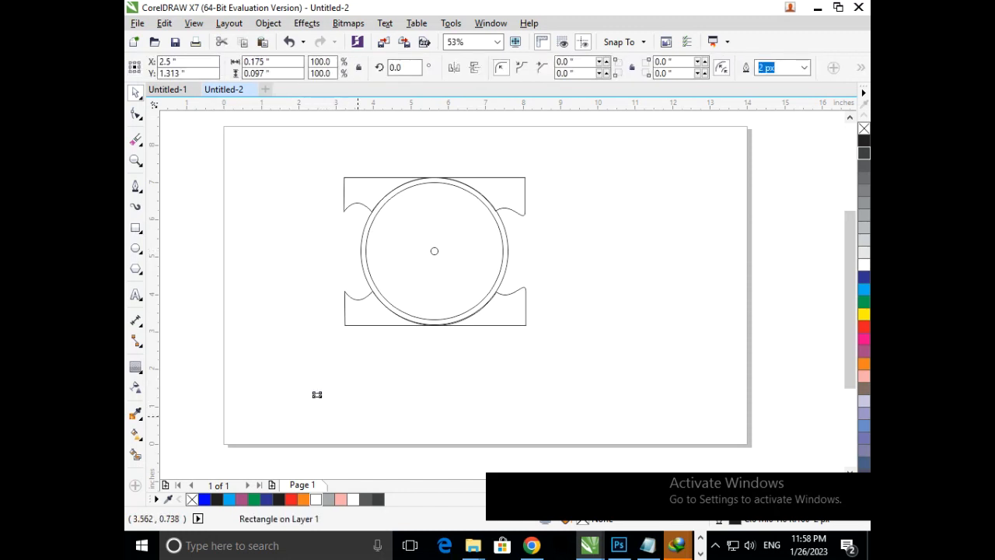
pyautogui.hotkey('shift', 'F2')
pyautogui.moveTo(465, 265); pyautogui.dragTo(475, 247)
pyautogui.moveTo(373, 213); pyautogui.dragTo(300, 260)
pyautogui.press('F3')
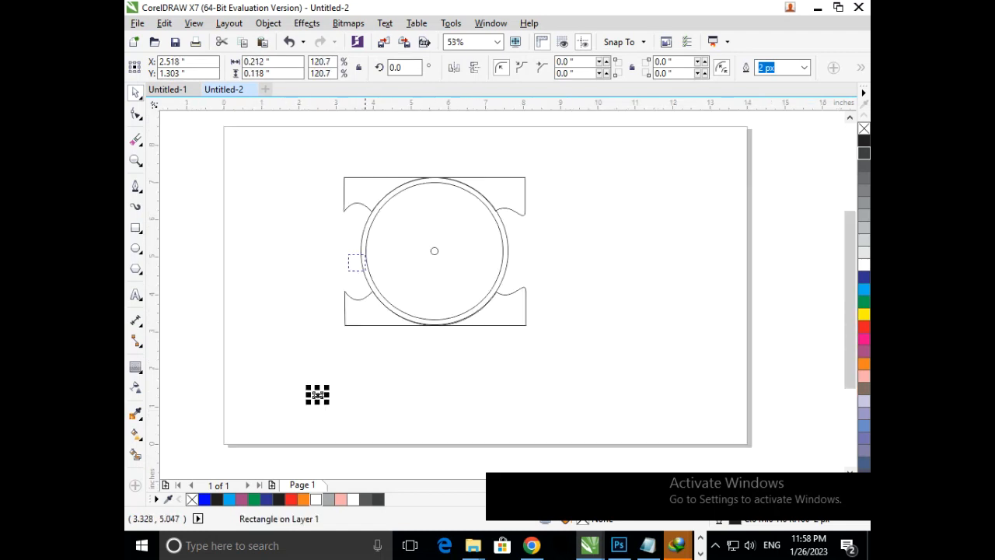
pyautogui.press('F3')
pyautogui.click(387, 291)
# - Narrow the small rectangle to a width of about 0.151 in
pyautogui.scroll(2, 387, 292)
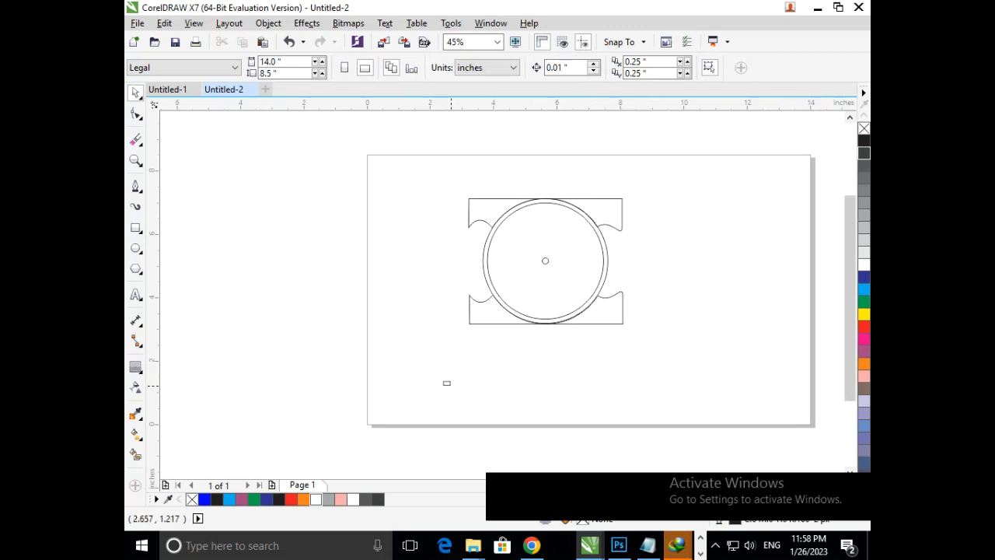
pyautogui.scroll(5, 443, 382)
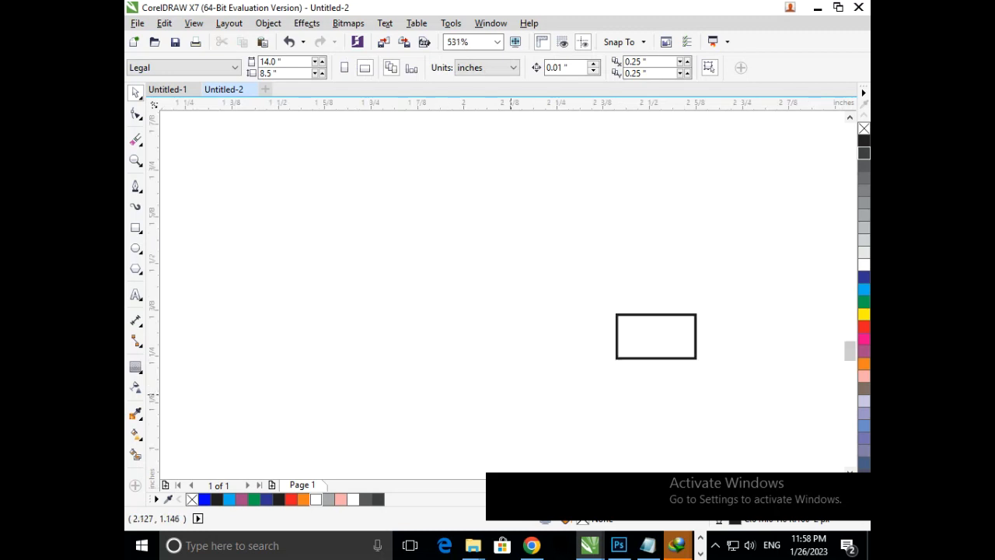
pyautogui.click(673, 342)
pyautogui.click(674, 341)
pyautogui.click(673, 341)
pyautogui.moveTo(700, 336); pyautogui.dragTo(673, 338)
pyautogui.click(616, 375)
pyautogui.press('F3')
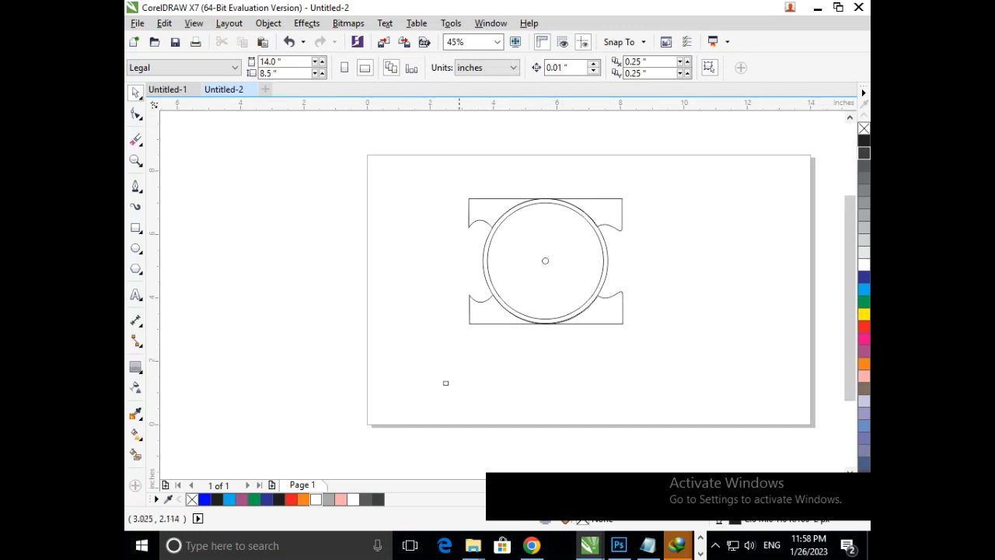
# - Widen the small rectangle to about 0.197 in
pyautogui.click(445, 382)
pyautogui.scroll(4, 445, 383)
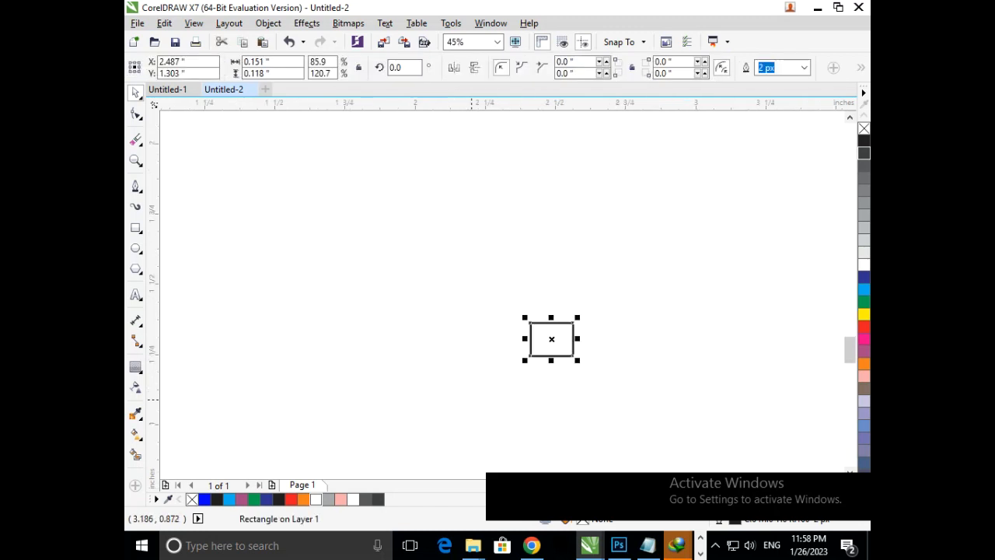
pyautogui.moveTo(574, 339); pyautogui.dragTo(584, 339)
pyautogui.press('Escape')
pyautogui.press('F3')
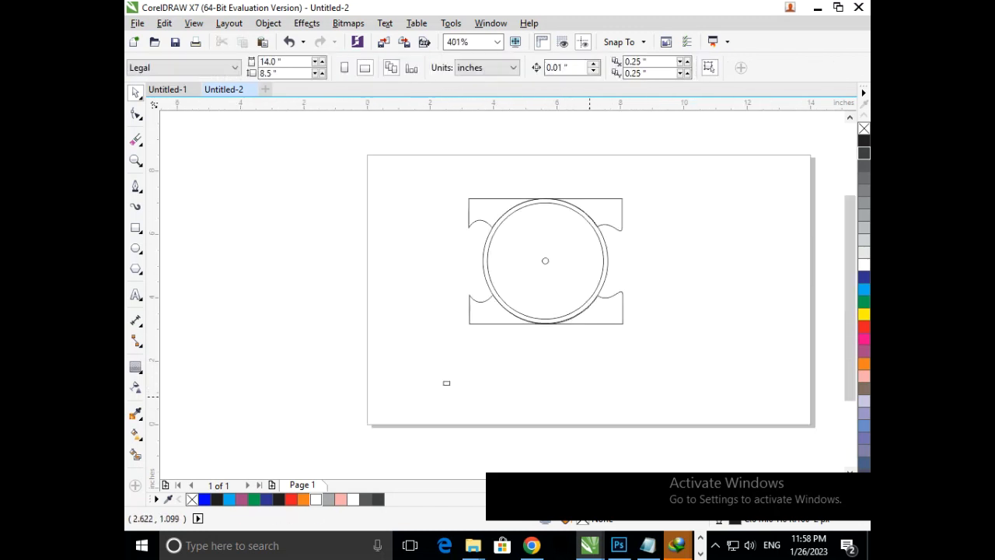
# - Fill the small rectangle dark blue and move it into the upper part of the circle, rotated to 45°
pyautogui.click(445, 383)
pyautogui.click(863, 277)
pyautogui.press('Escape')
pyautogui.moveTo(446, 382); pyautogui.dragTo(567, 235)
pyautogui.moveTo(523, 206); pyautogui.dragTo(654, 291)
pyautogui.click(414, 245)
pyautogui.moveTo(405, 258); pyautogui.dragTo(329, 162)
pyautogui.press('Escape')
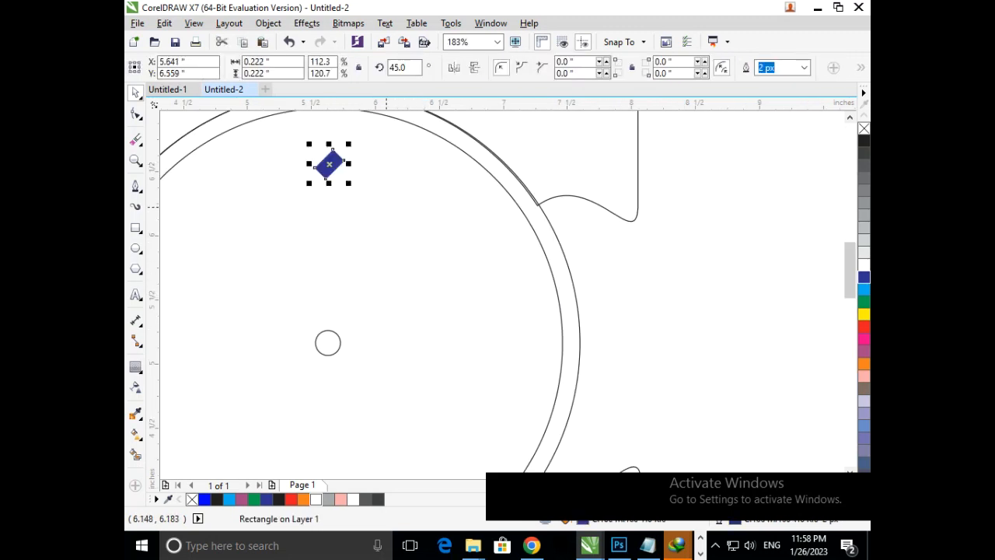
# - Turn the blue rectangle upright at 90° and place it just inside the top of the inner circle
pyautogui.press('F3')
pyautogui.moveTo(471, 179); pyautogui.dragTo(618, 270)
pyautogui.click(504, 259)
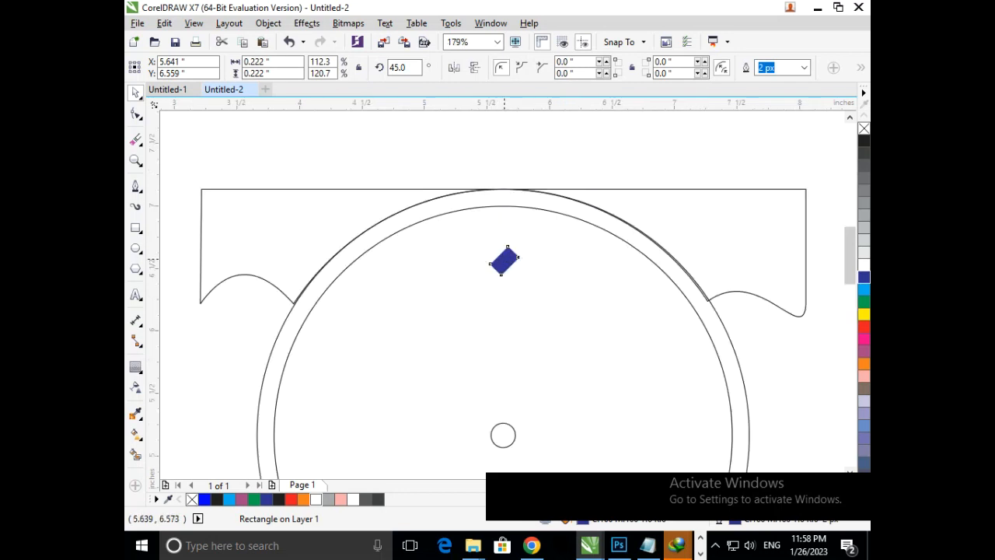
pyautogui.moveTo(521, 276); pyautogui.dragTo(501, 225)
pyautogui.click(668, 138)
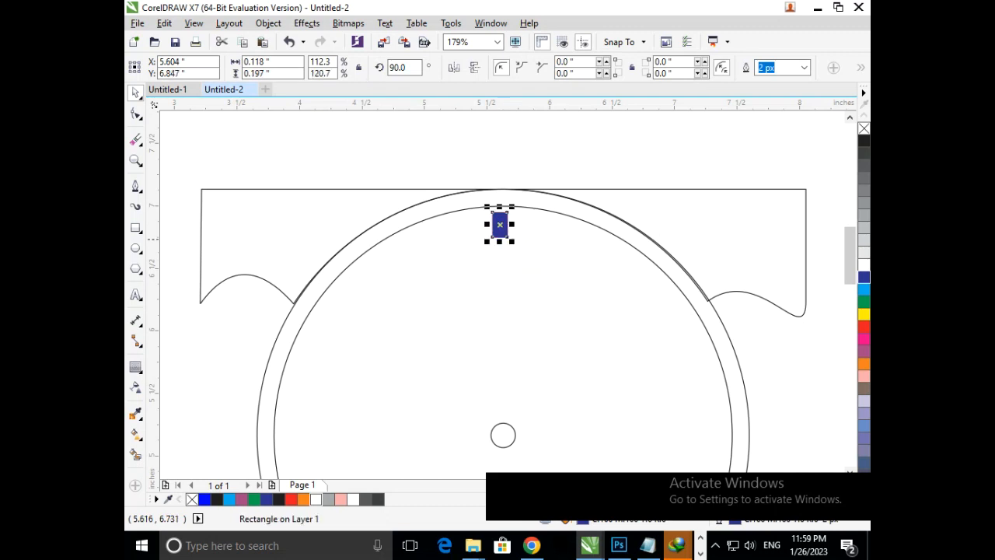
# - Shorten the upright blue rectangle from its lower edge to a height of about 0.175 in
pyautogui.scroll(4, 504, 236)
pyautogui.click(667, 386)
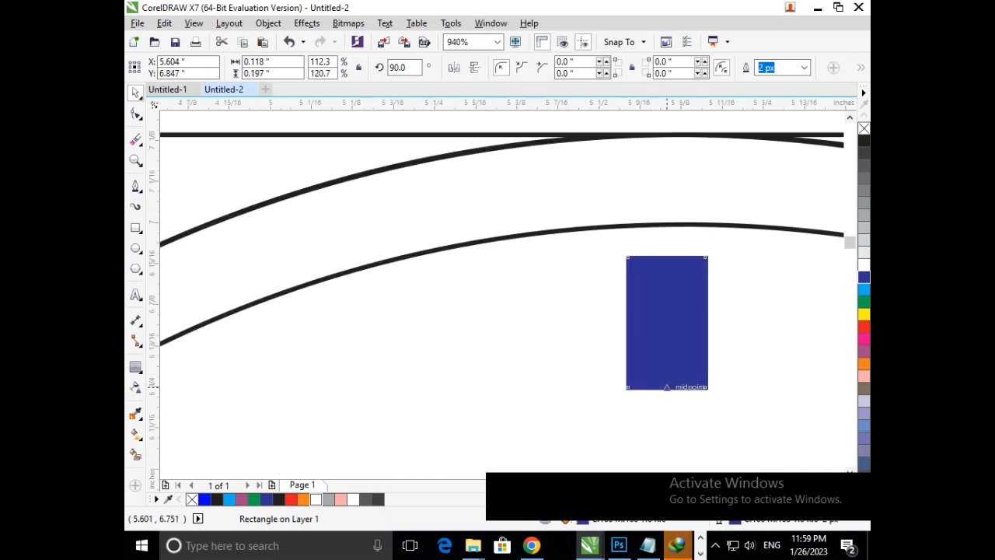
pyautogui.click(667, 387)
pyautogui.moveTo(667, 392); pyautogui.dragTo(666, 375)
pyautogui.press('F3')
pyautogui.moveTo(603, 258); pyautogui.dragTo(722, 322)
pyautogui.press('F3')
pyautogui.scroll(1, 655, 278)
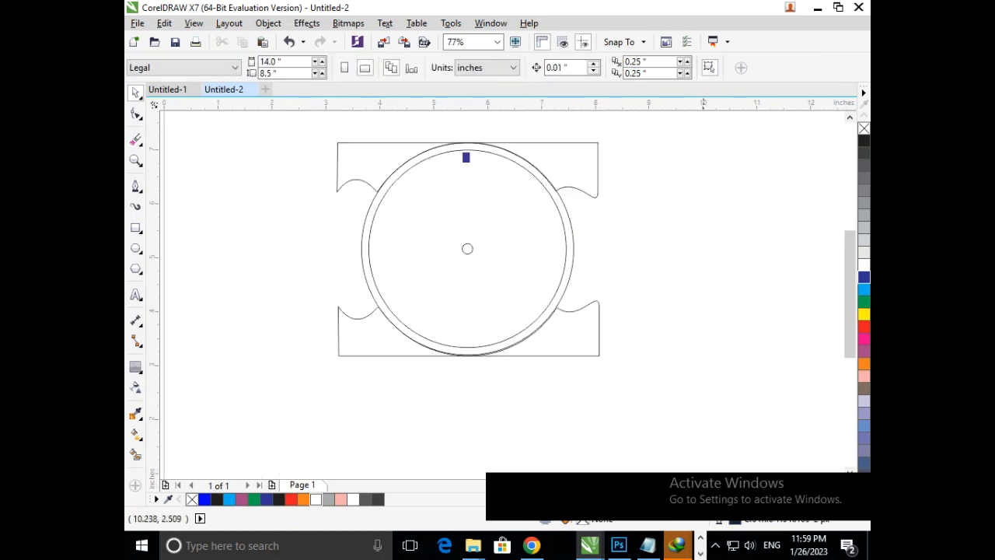
pyautogui.scroll(3, 492, 154)
pyautogui.scroll(-3, 417, 220)
# - Move the blue rectangle's rotation centre to the middle of the small central circle and open the Rotate transformation settings
pyautogui.click(466, 158)
pyautogui.click(466, 158)
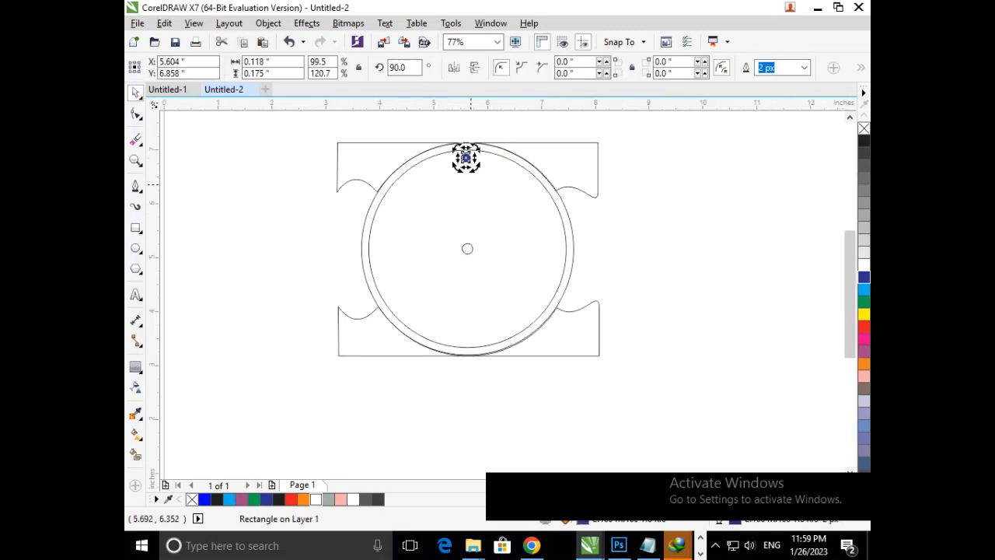
pyautogui.moveTo(465, 158); pyautogui.dragTo(467, 249)
pyautogui.click(490, 23)
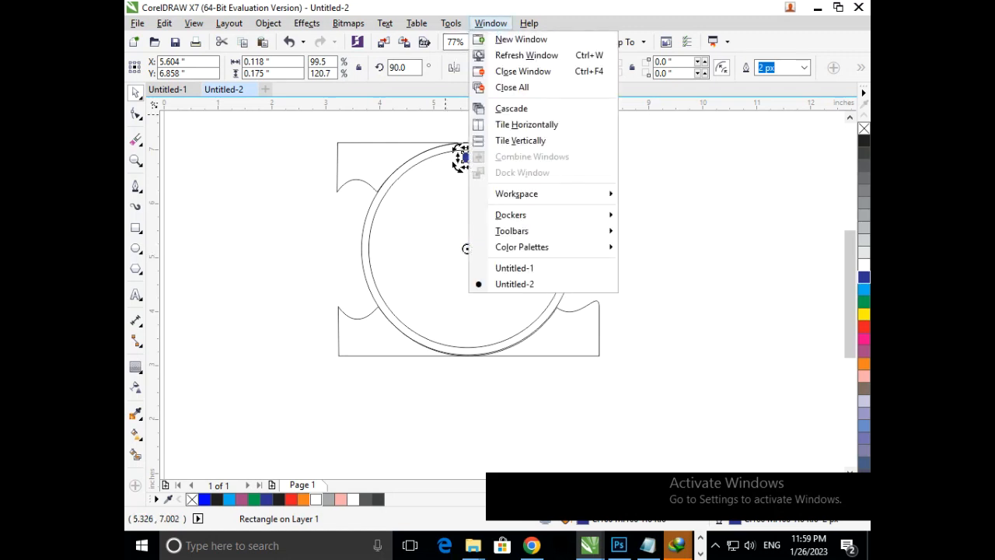
pyautogui.moveTo(528, 215)
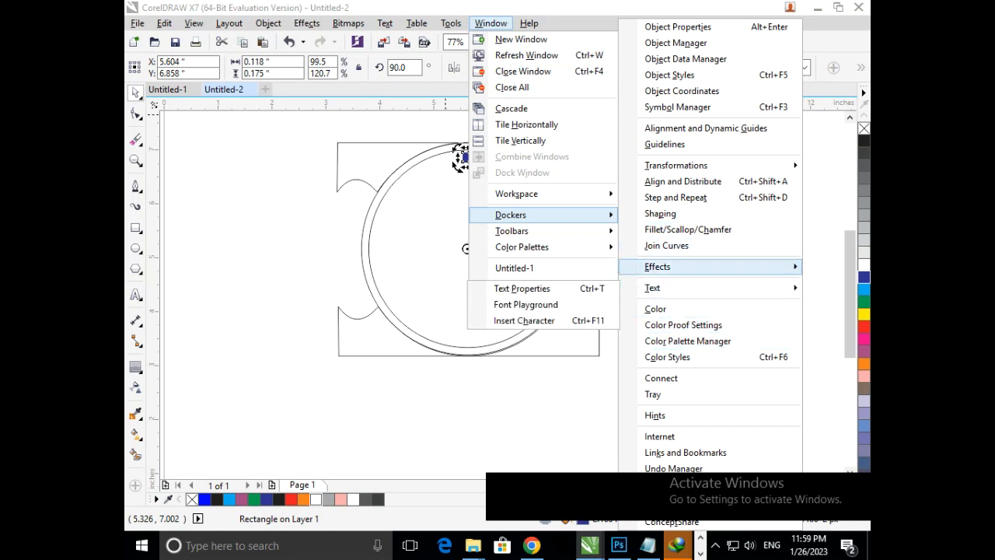
pyautogui.moveTo(657, 267)
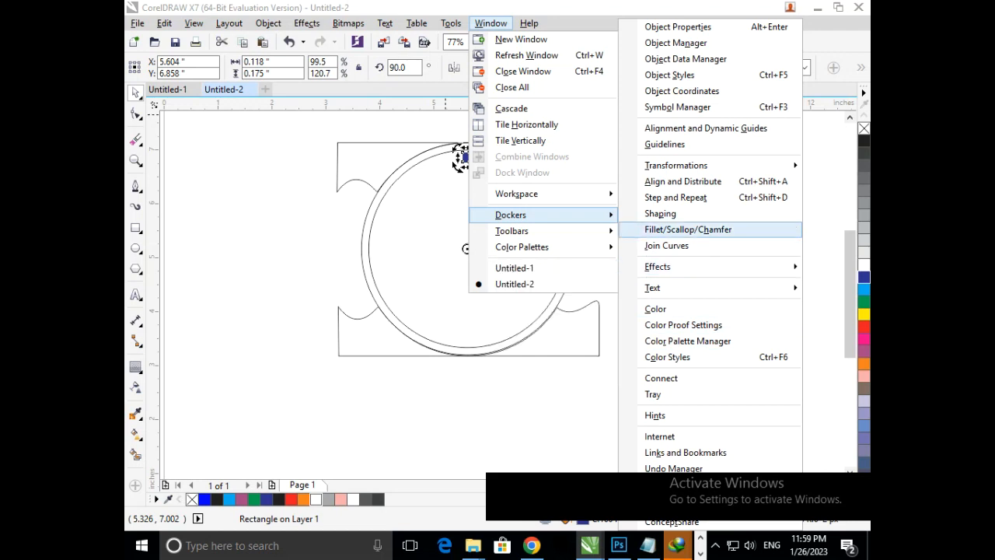
pyautogui.moveTo(675, 165)
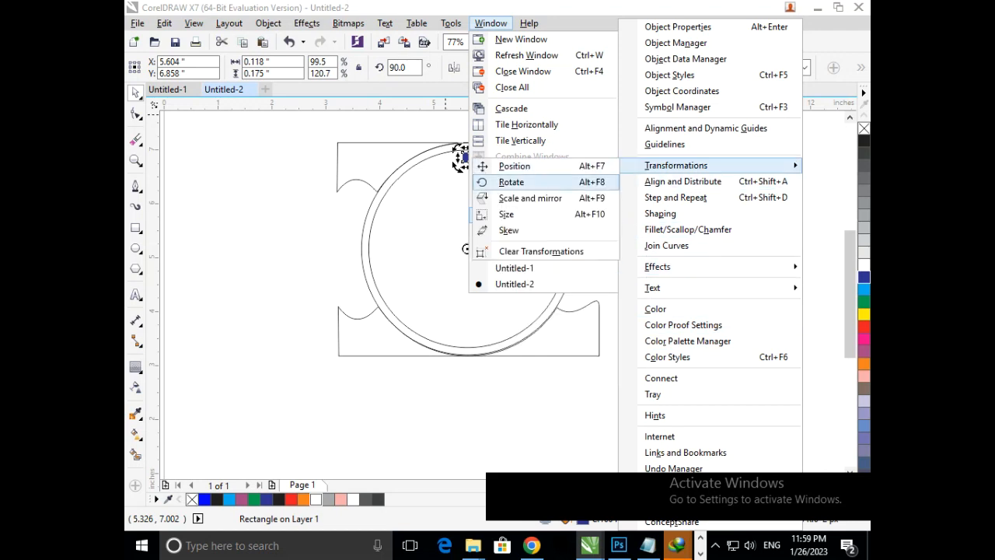
pyautogui.click(511, 182)
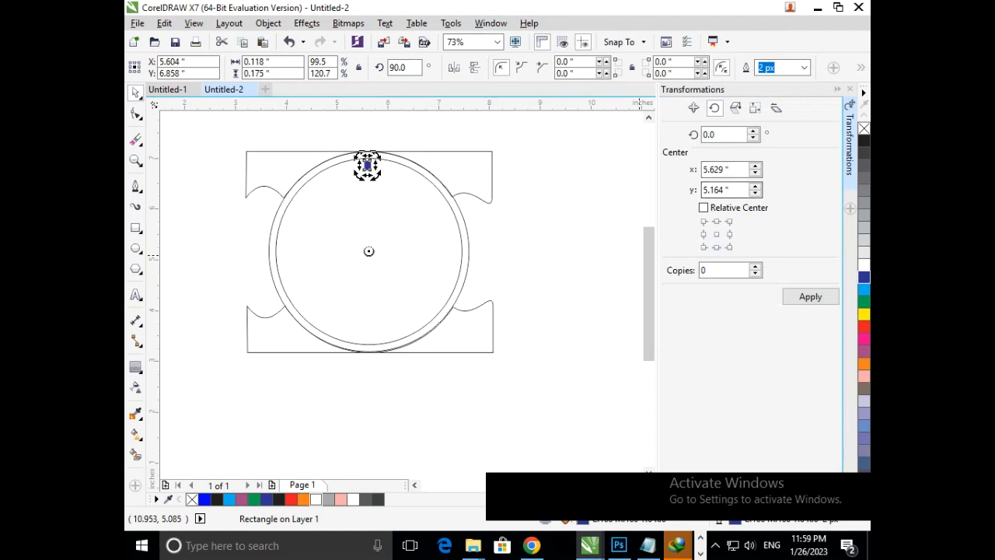
# - Set the rotation angle to 360/60 degrees with 0 copies and apply it to the blue rectangle
pyautogui.click(754, 269)
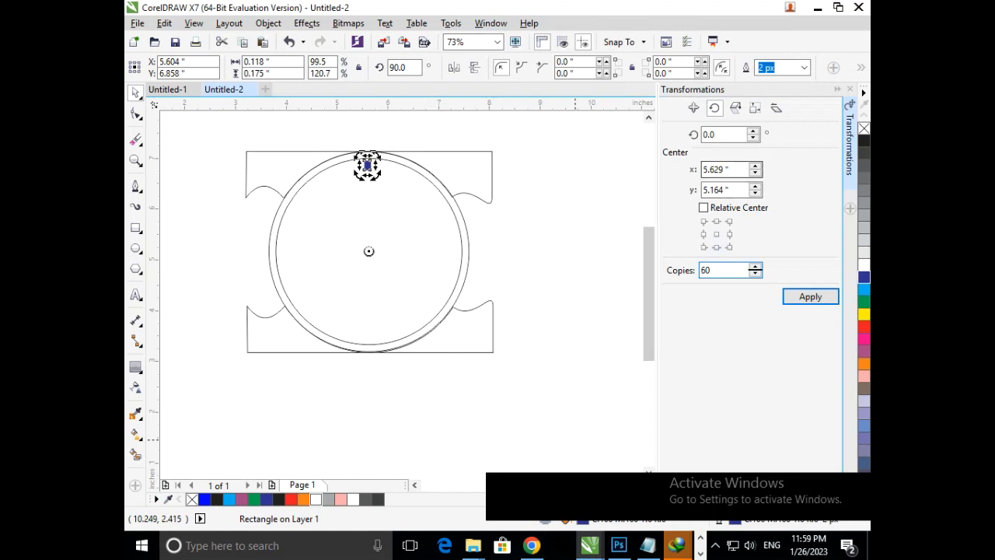
pyautogui.doubleClick(709, 269)
pyautogui.press('BackSpace')
pyautogui.moveTo(725, 133); pyautogui.dragTo(611, 134)
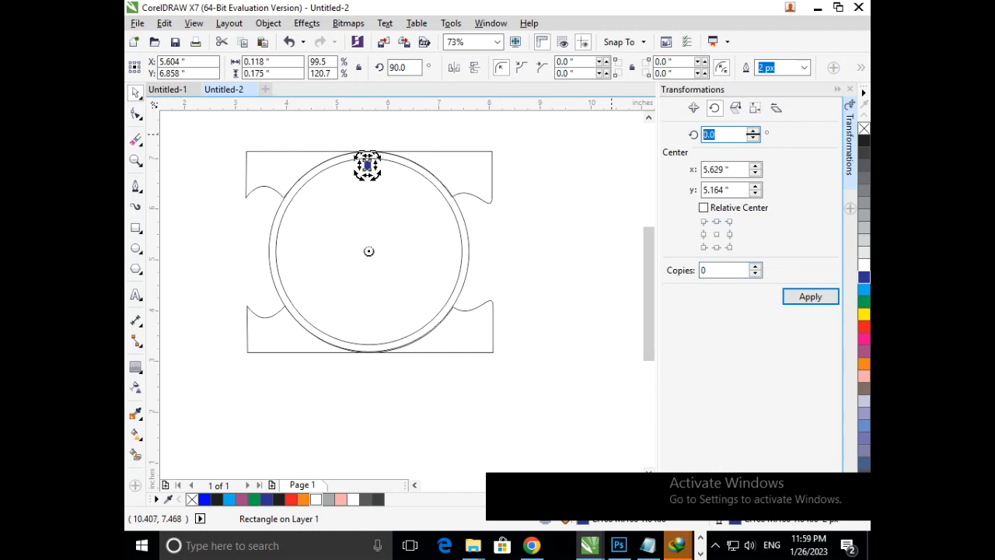
pyautogui.write('360/60')
pyautogui.scroll(-4, 611, 133)
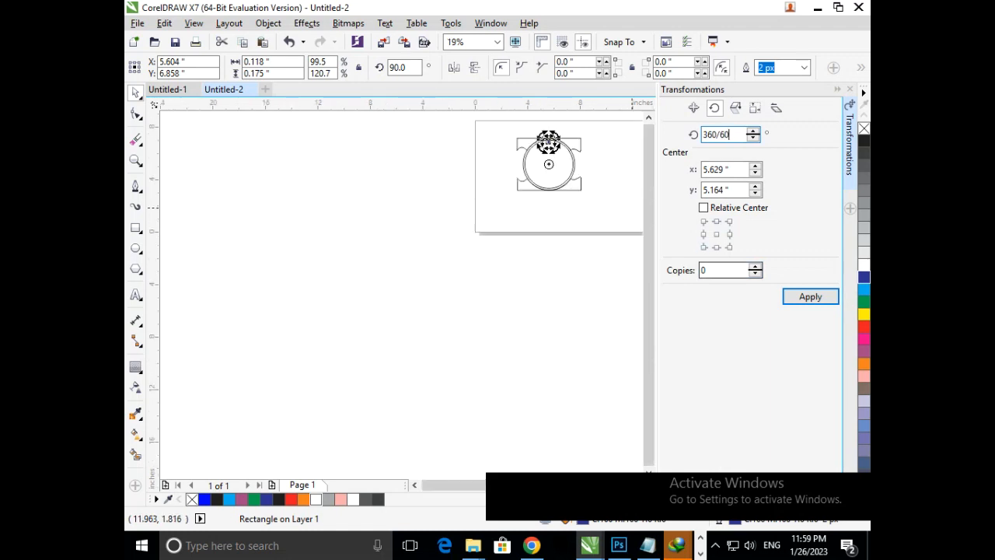
pyautogui.press('Return')
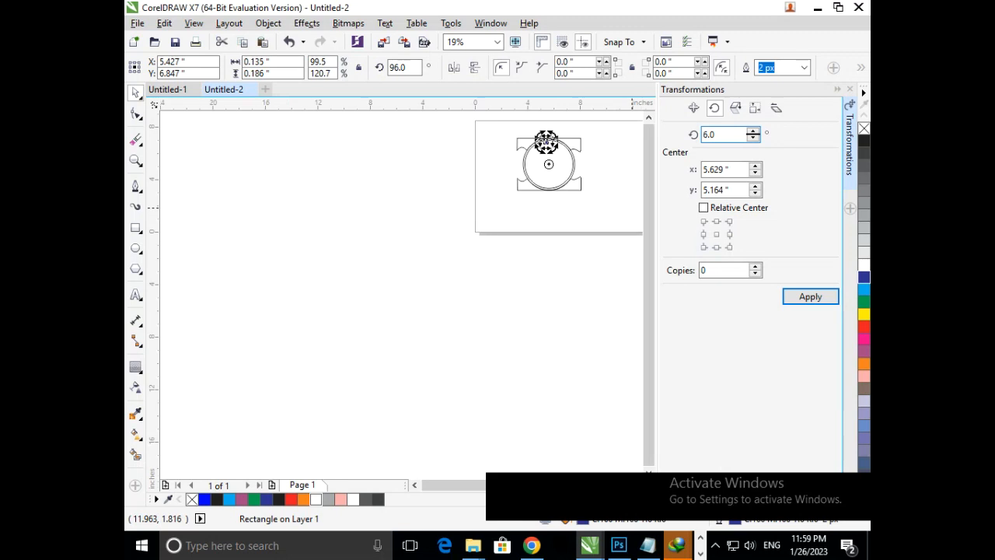
# - Set the number of copies to 60 and apply the rotation to form a ring of blue rectangles
pyautogui.click(707, 271)
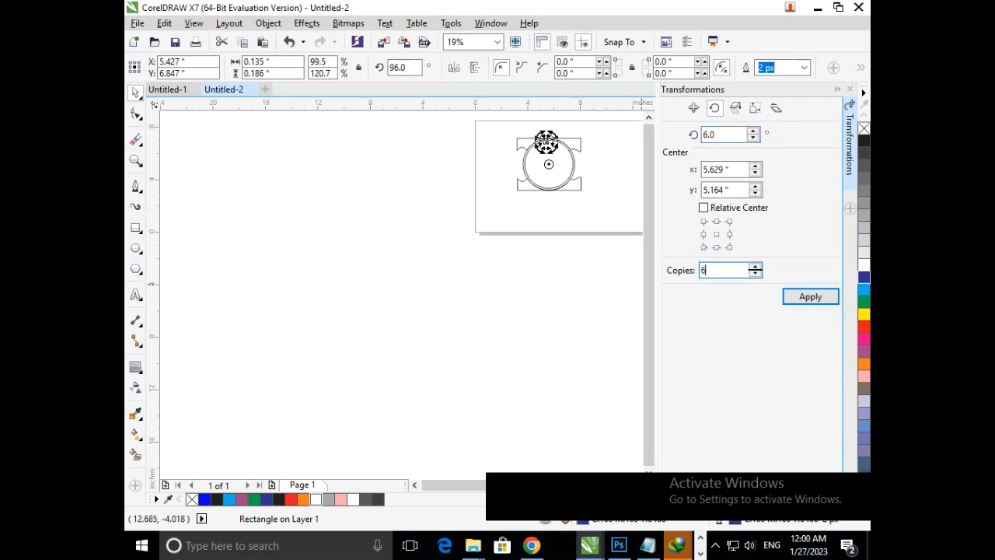
pyautogui.write('60')
pyautogui.press('Return')
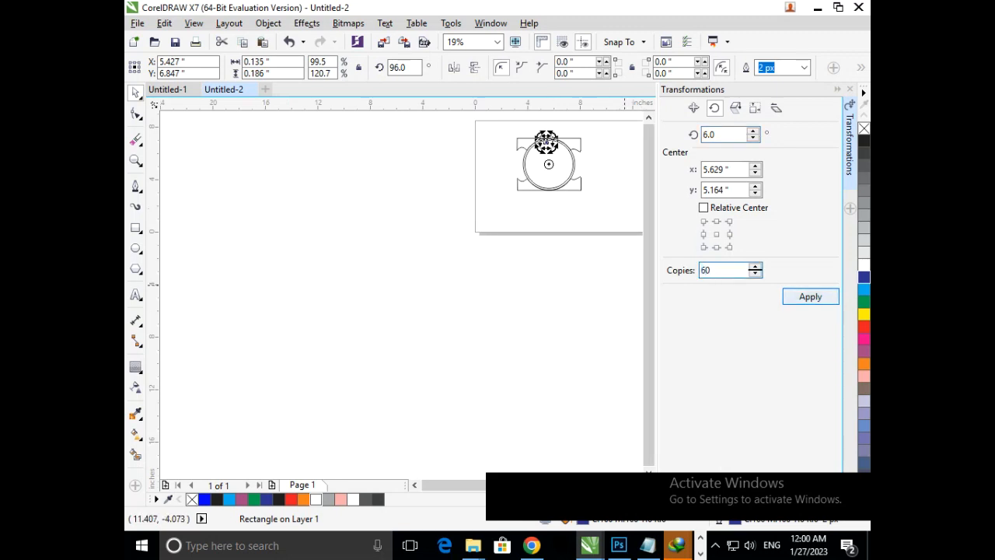
pyautogui.click(624, 284)
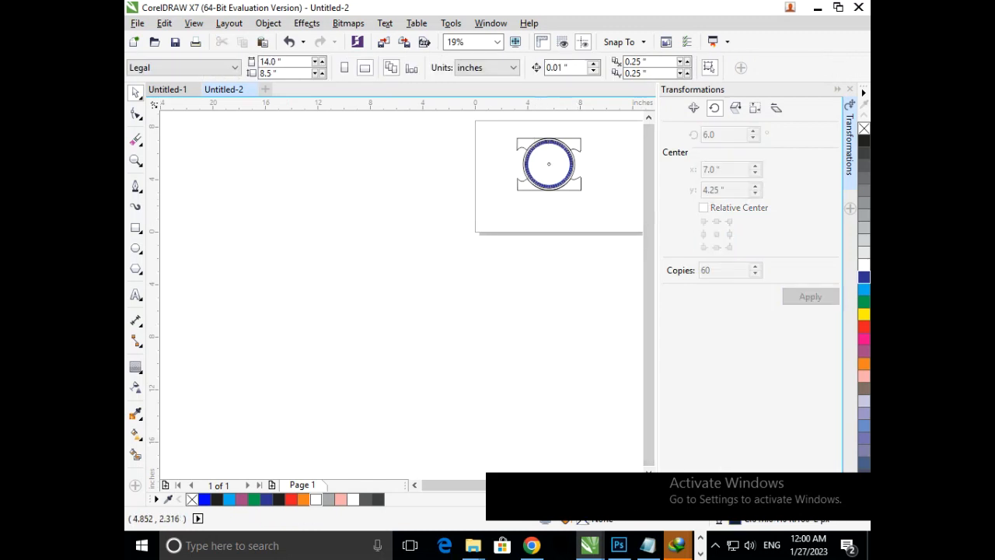
pyautogui.press('F3')
pyautogui.press('F2')
pyautogui.moveTo(421, 189); pyautogui.dragTo(585, 272)
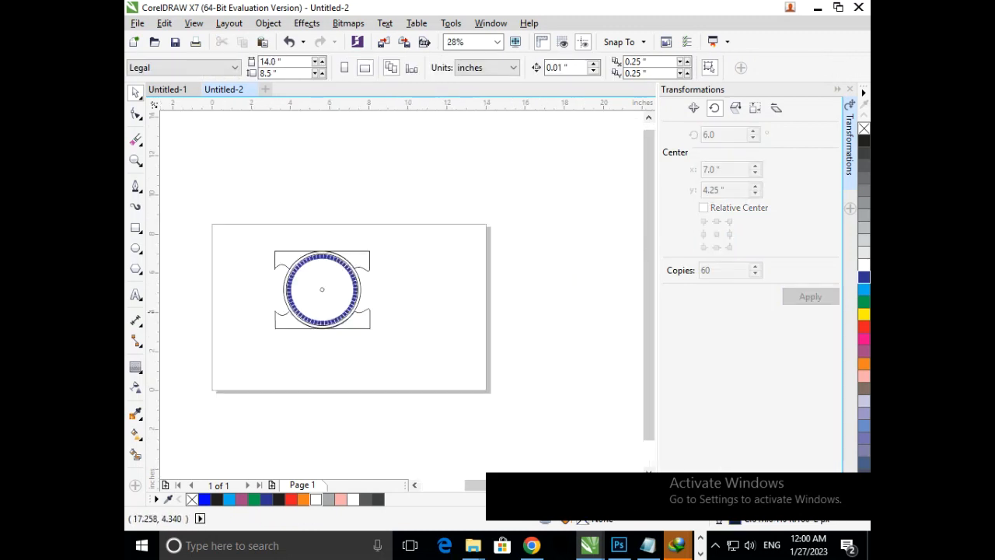
pyautogui.press('F2')
pyautogui.moveTo(196, 219)
pyautogui.mouseDown()
pyautogui.moveTo(361, 341)
pyautogui.moveTo(559, 392)
pyautogui.mouseUp()
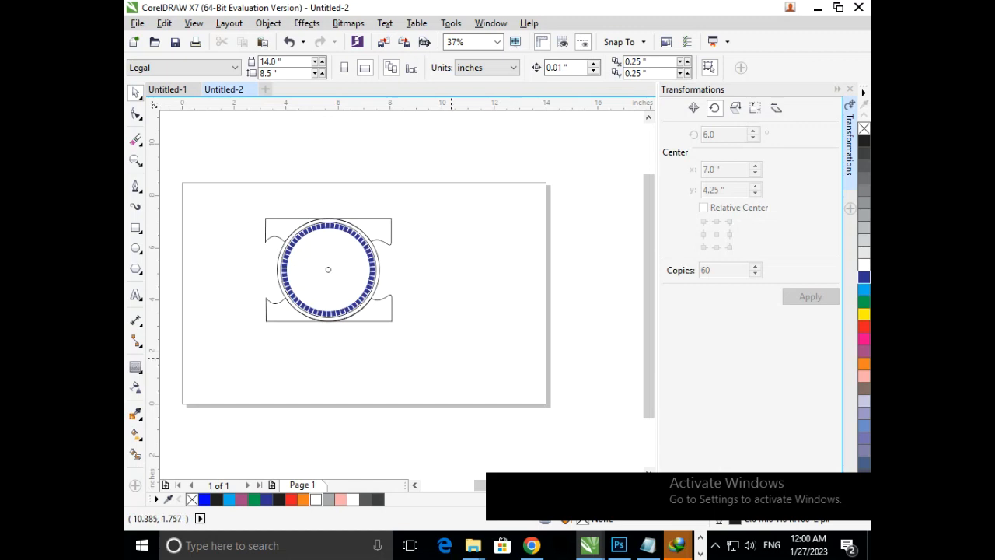
pyautogui.press('F2')
pyautogui.moveTo(216, 210); pyautogui.dragTo(551, 339)
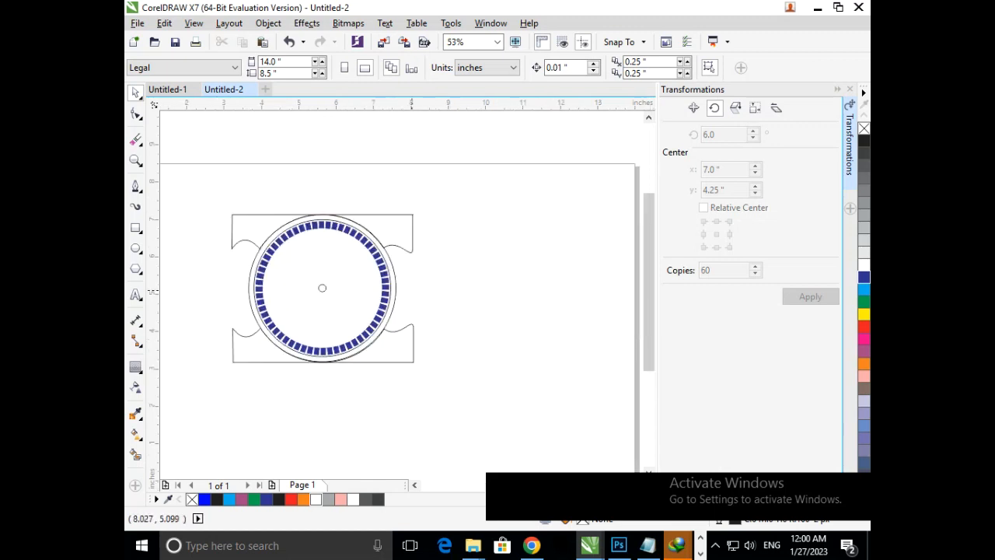
# - Undo the ring and rotation, and shrink the single blue rectangle to about 0.038 by 0.056 in inside the inner circle's top
pyautogui.hotkey('ctrl', 'z')
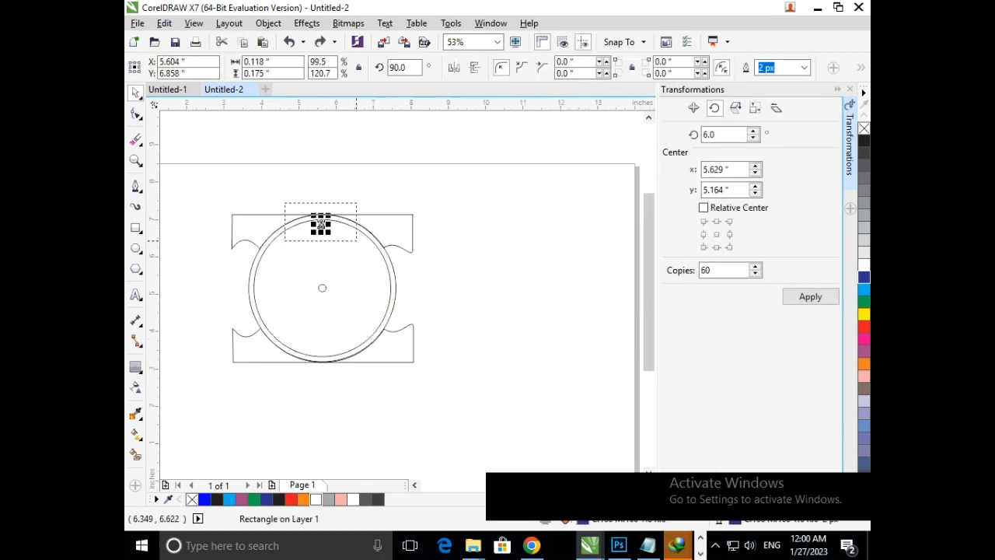
pyautogui.scroll(6, 320, 224)
pyautogui.moveTo(417, 313); pyautogui.dragTo(381, 215)
pyautogui.scroll(-6, 321, 222)
pyautogui.click(446, 283)
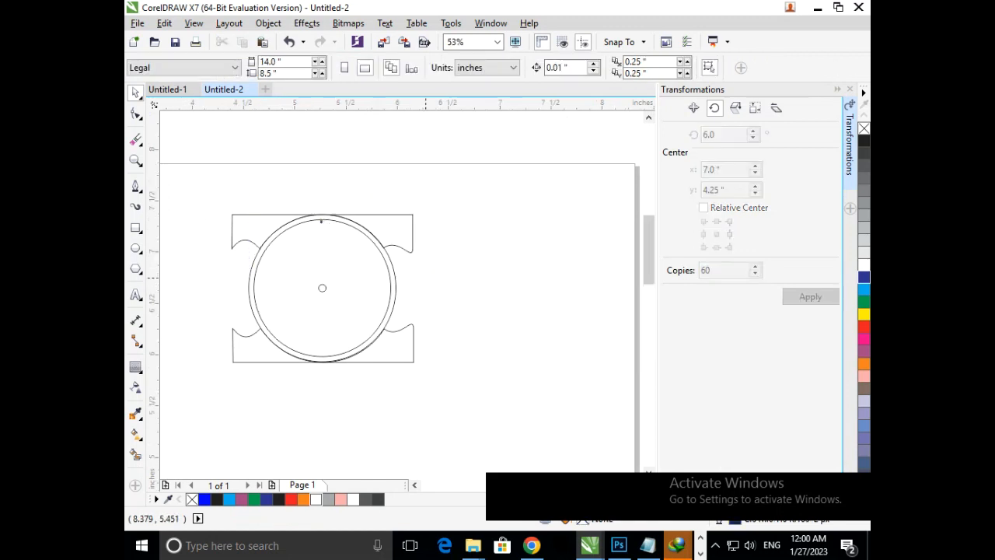
# - Move the tiny rectangle's rotation centre to the middle of the circles and apply the 6° rotation with 60 copies
pyautogui.scroll(2, 302, 202)
pyautogui.click(355, 257)
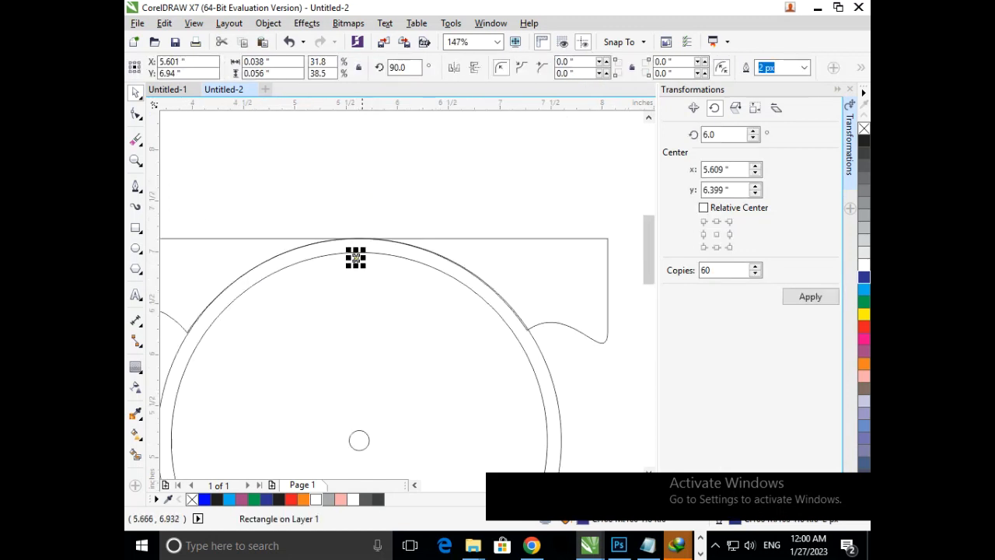
pyautogui.click(356, 257)
pyautogui.moveTo(357, 313); pyautogui.dragTo(359, 440)
pyautogui.click(810, 296)
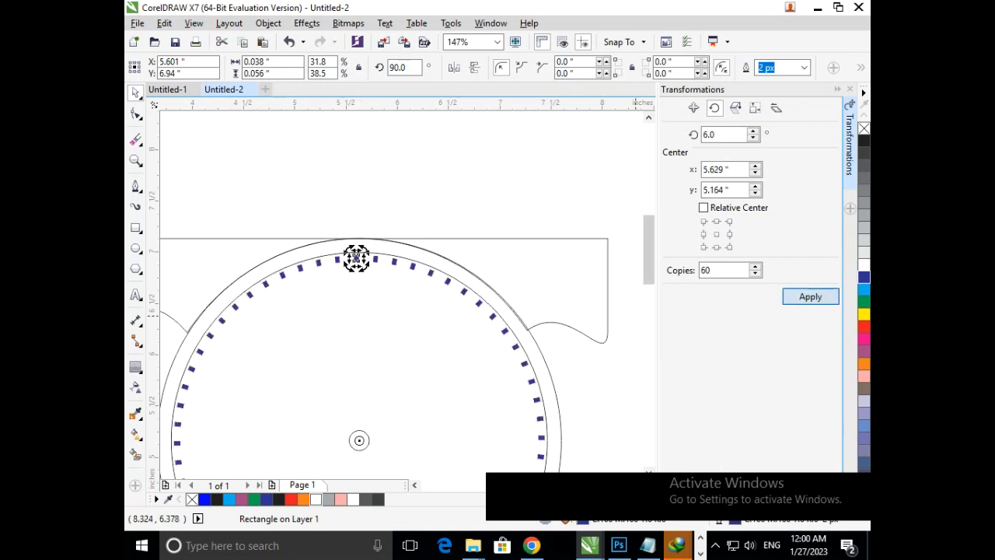
pyautogui.moveTo(513, 256); pyautogui.dragTo(356, 328)
pyautogui.scroll(-2, 461, 367)
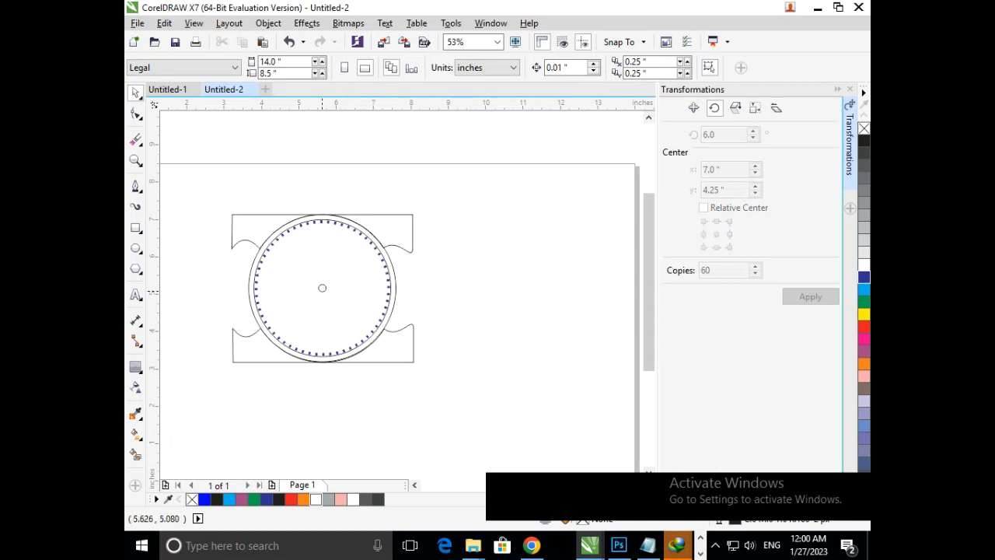
# - Fill the small central circle with black
pyautogui.click(319, 288)
pyautogui.click(864, 141)
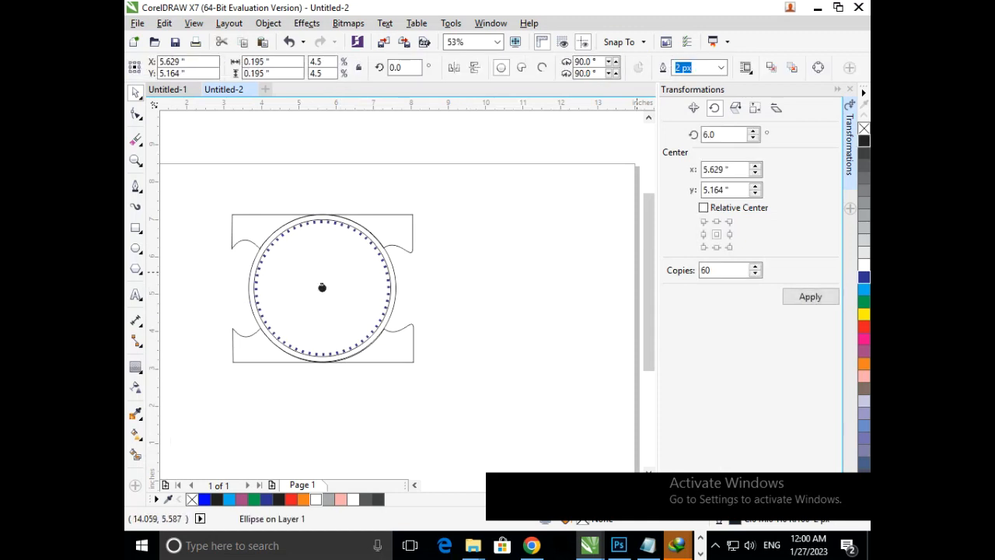
pyautogui.click(574, 407)
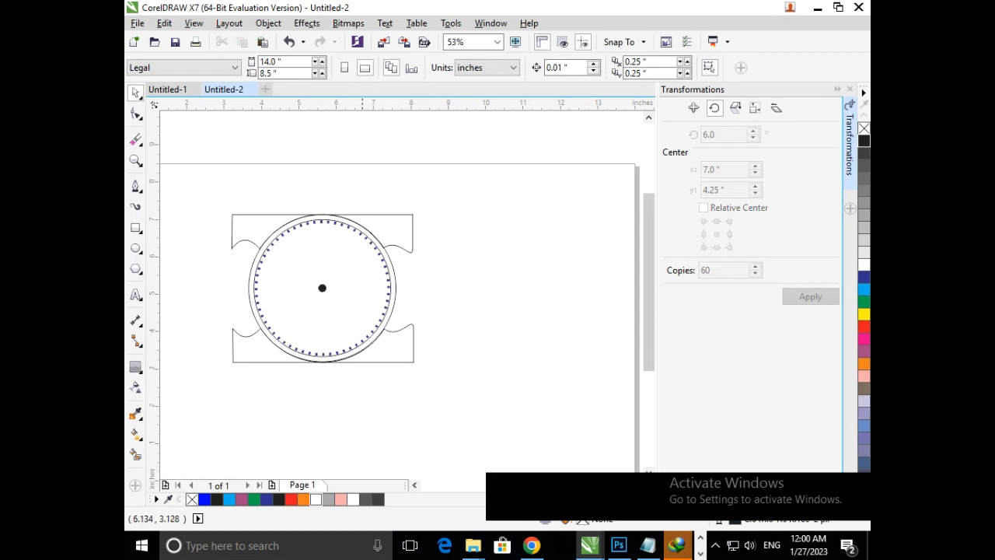
# - Close the Transformations docker and delete the blue marks at the 12, 3, 6 and 9 o'clock positions of the ring
pyautogui.press('F2')
pyautogui.moveTo(202, 206)
pyautogui.mouseDown()
pyautogui.moveTo(433, 346)
pyautogui.moveTo(471, 382)
pyautogui.mouseUp()
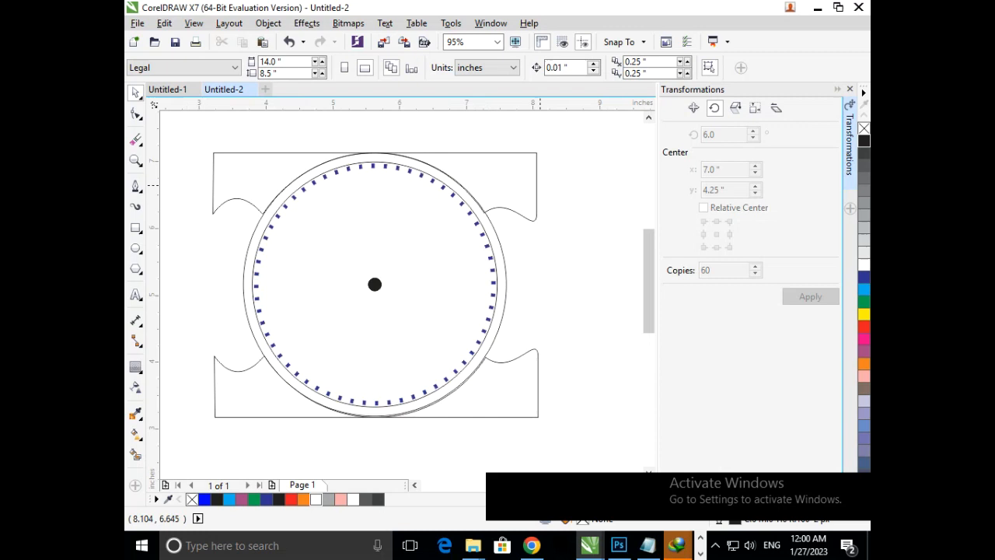
pyautogui.click(850, 89)
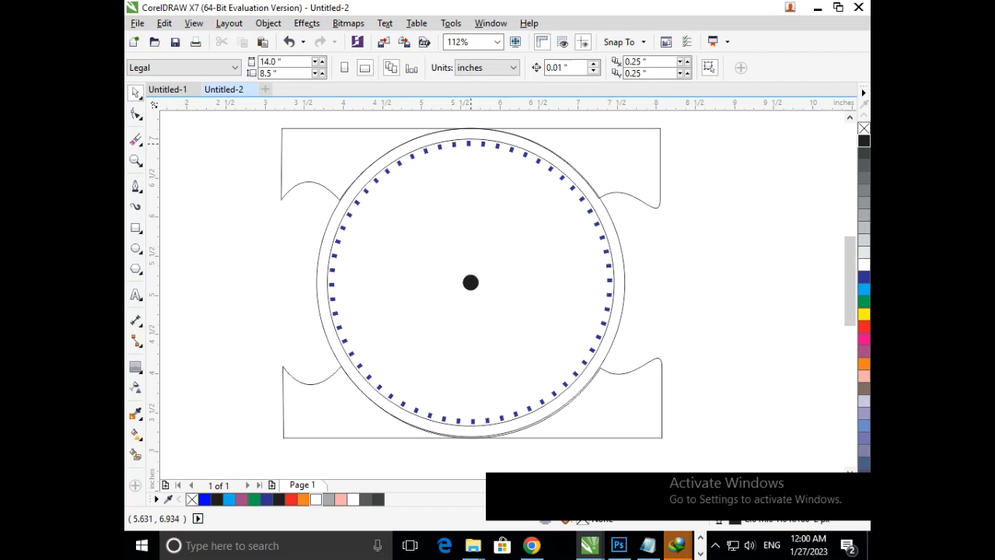
pyautogui.click(470, 143)
pyautogui.click(632, 289)
pyautogui.click(609, 279)
pyautogui.press('Delete')
pyautogui.click(487, 420)
pyautogui.press('Delete')
pyautogui.click(331, 284)
pyautogui.press('Delete')
pyautogui.click(469, 144)
pyautogui.press('Delete')
# - Add the text "12", shrink it to about 11 pt and place it in the gap at the top of the ring
pyautogui.click(135, 294)
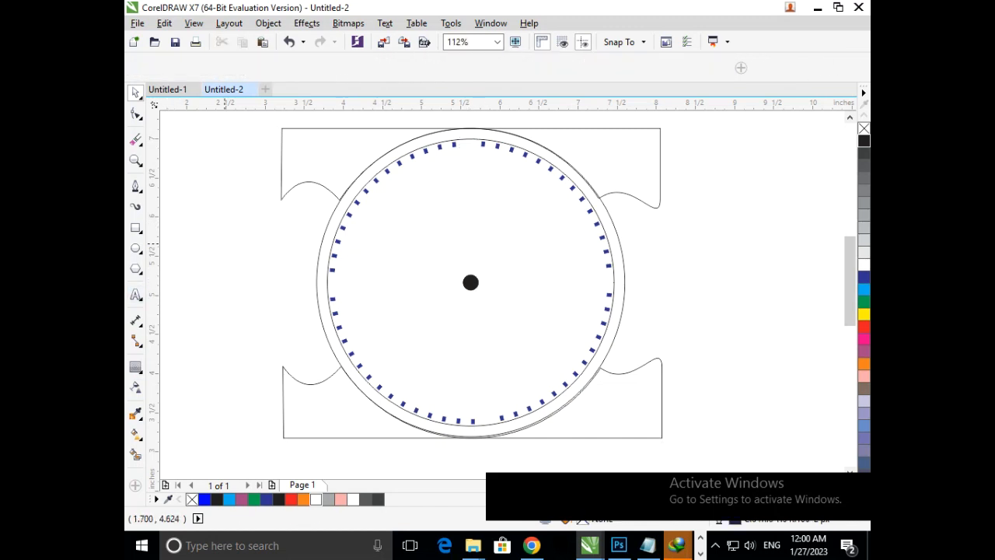
pyautogui.click(225, 242)
pyautogui.write('12')
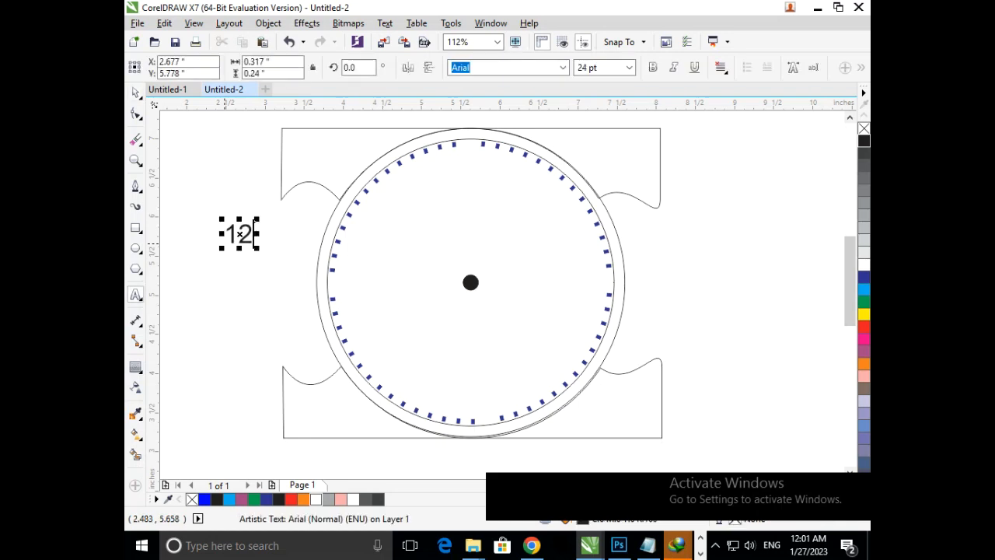
pyautogui.click(135, 92)
pyautogui.moveTo(222, 248); pyautogui.dragTo(475, 150)
pyautogui.click(582, 260)
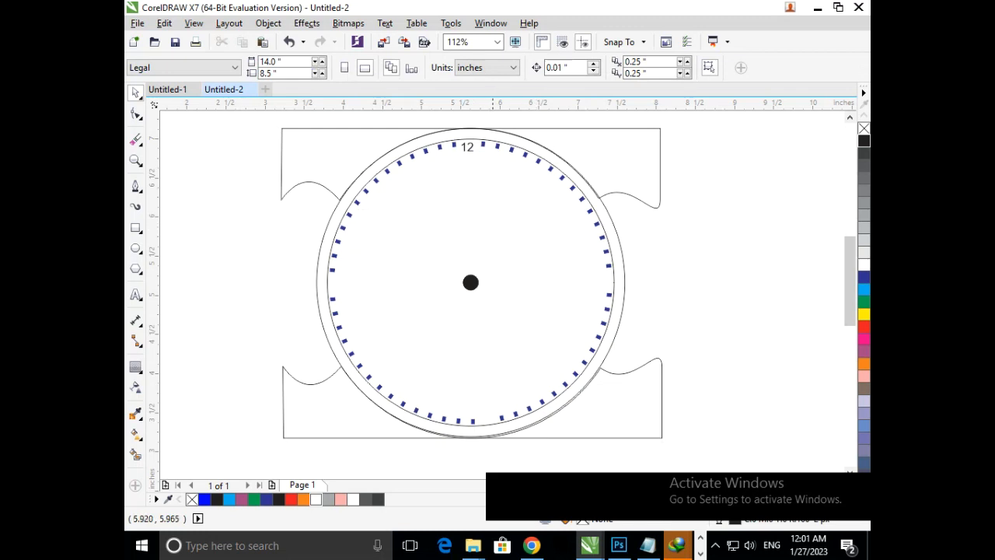
# - Make the number 12 bold
pyautogui.click(467, 147)
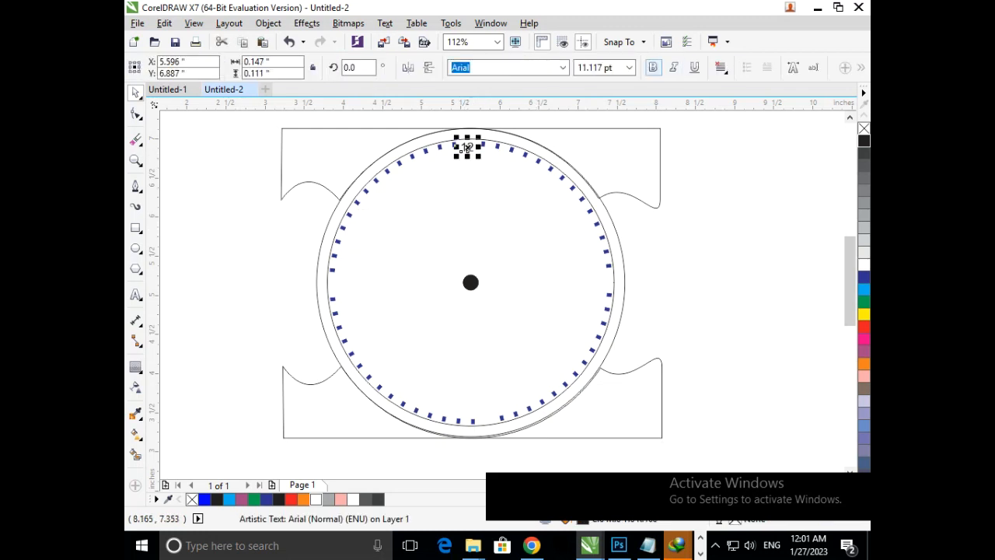
pyautogui.rightClick(660, 69)
pyautogui.click(640, 231)
pyautogui.click(675, 233)
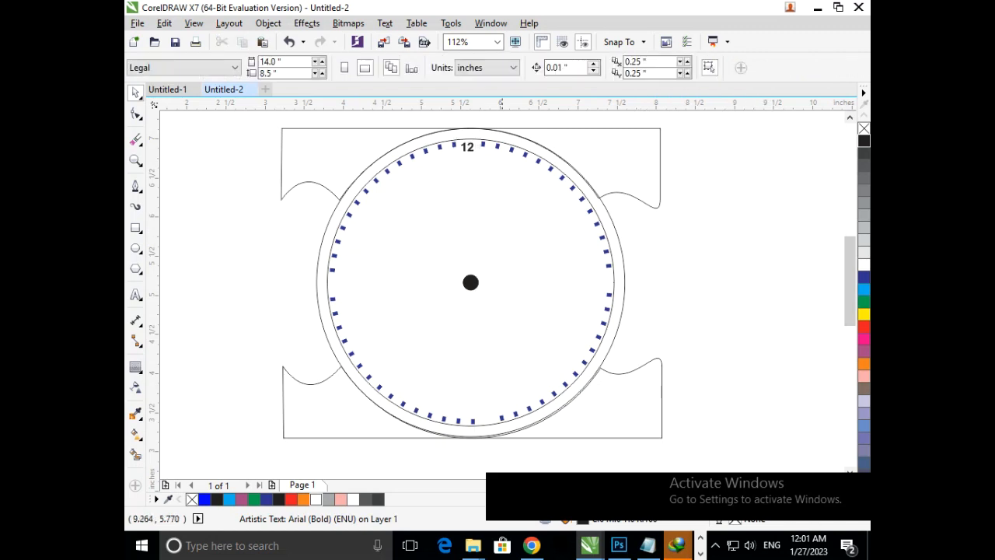
# - Copy the 12 into the gap at the 3 o'clock position and rotate the copy to 270°
pyautogui.moveTo(470, 148); pyautogui.dragTo(603, 285)
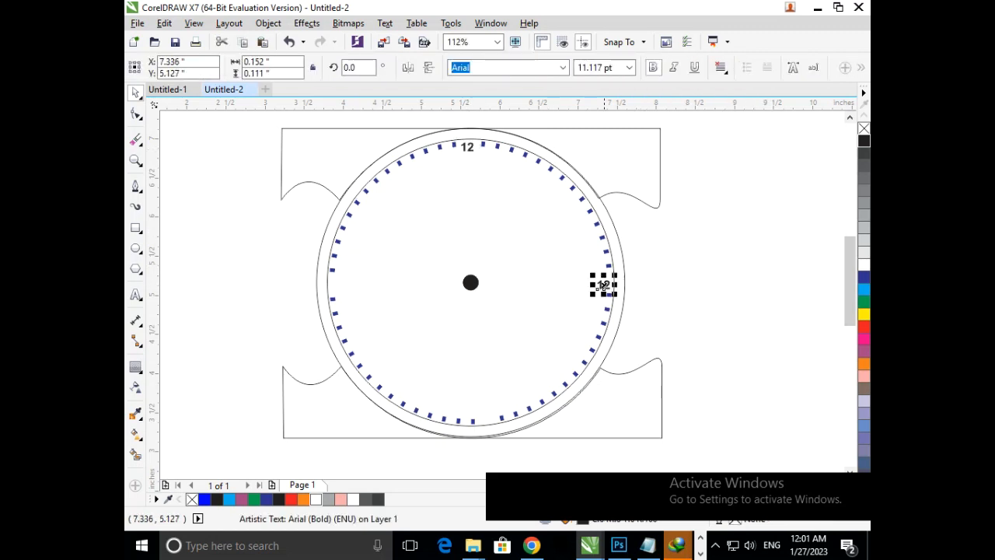
pyautogui.press('F2')
pyautogui.moveTo(539, 241); pyautogui.dragTo(633, 319)
pyautogui.click(584, 312)
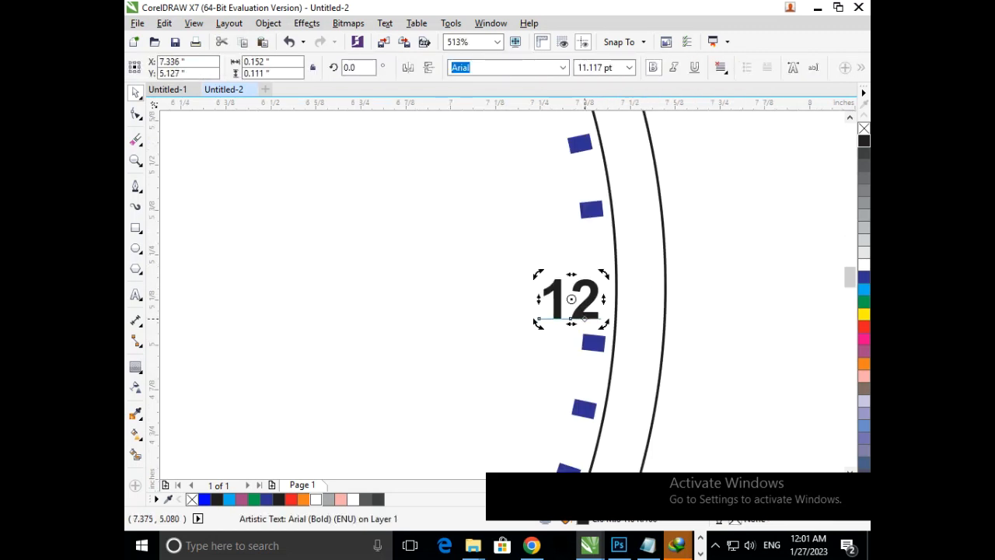
pyautogui.moveTo(541, 325); pyautogui.dragTo(544, 268)
pyautogui.moveTo(573, 317); pyautogui.dragTo(580, 299)
pyautogui.press('F3')
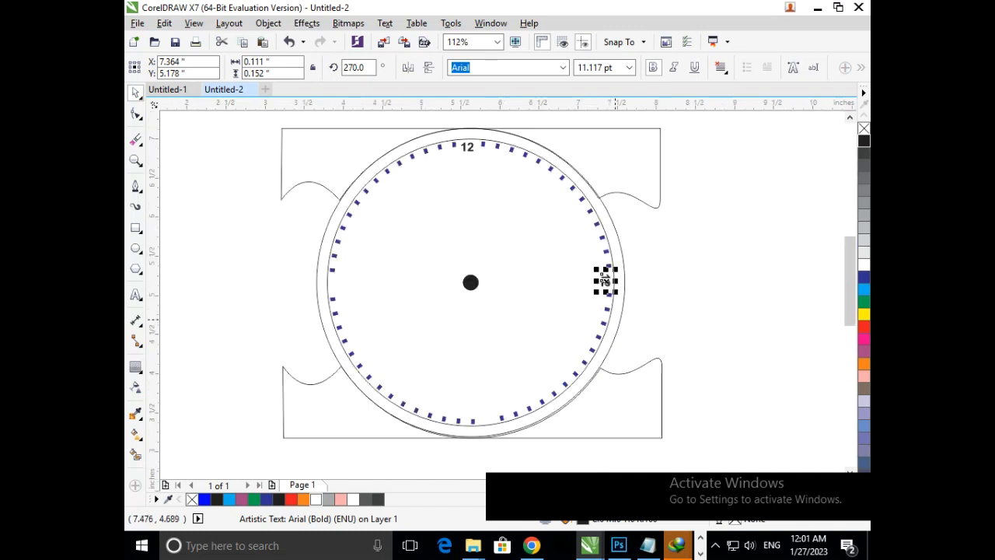
# - Stretch the rotated copy to about 0.226 in long and replace its text with "3"
pyautogui.press('F8')
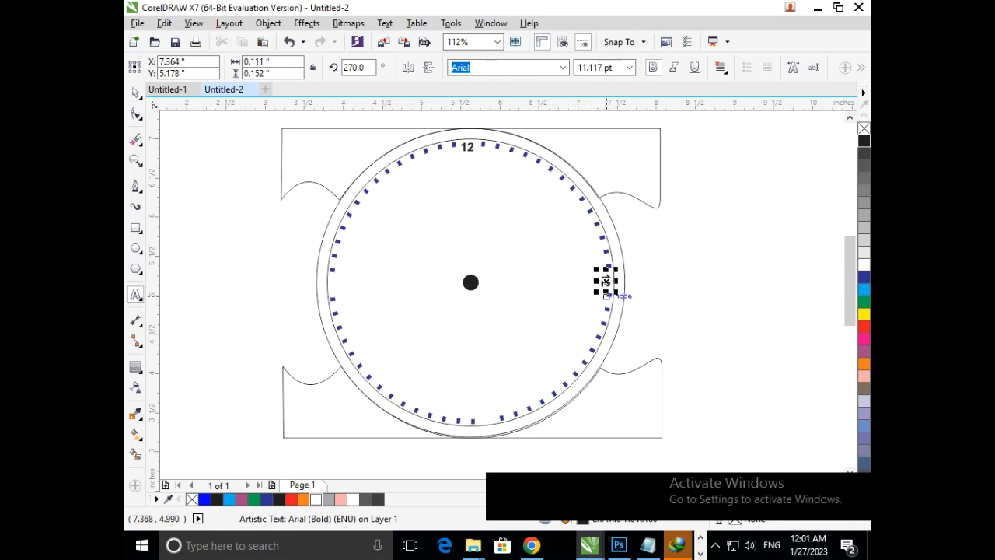
pyautogui.moveTo(605, 293); pyautogui.dragTo(606, 300)
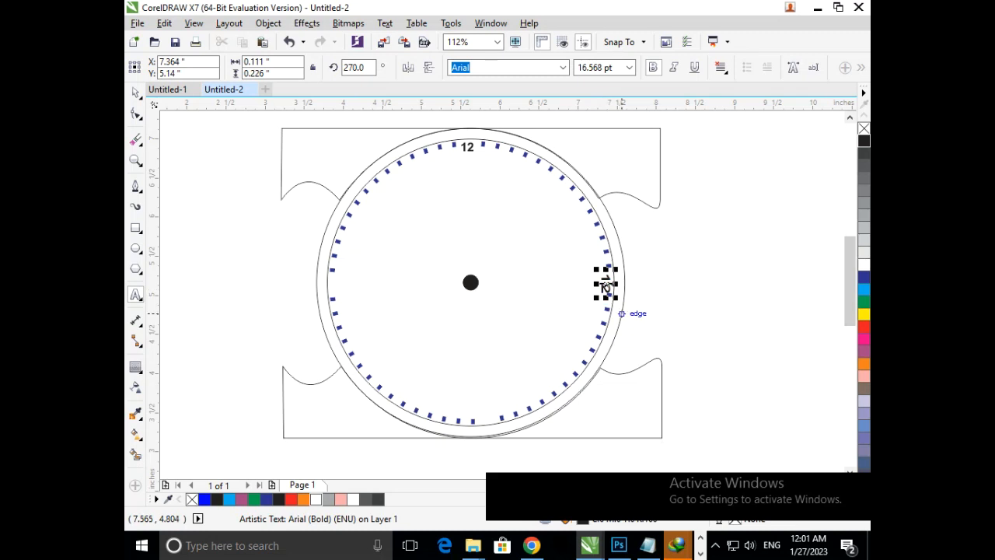
pyautogui.press('F2')
pyautogui.moveTo(549, 254); pyautogui.dragTo(656, 319)
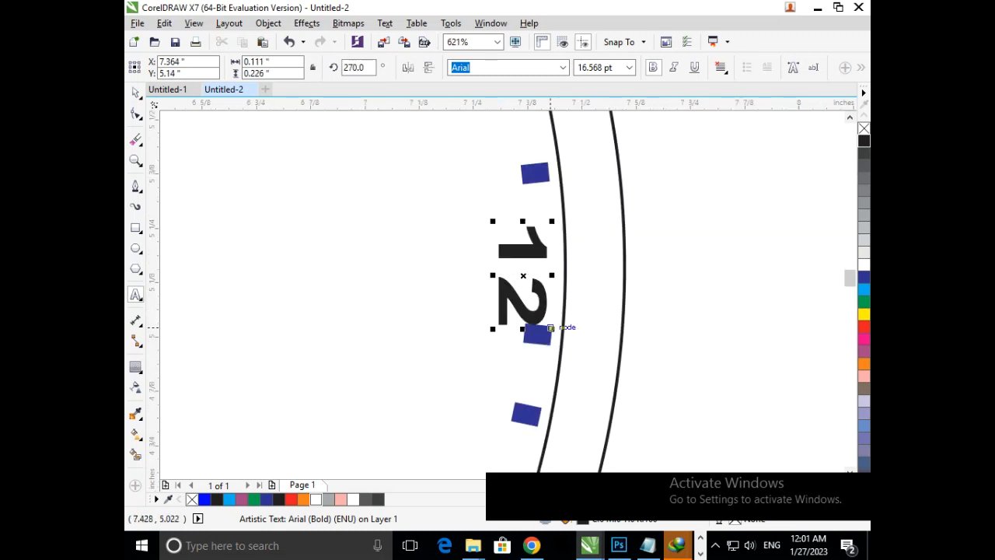
pyautogui.hotkey('ctrl', 'a')
pyautogui.click(533, 321)
pyautogui.press('BackSpace')
pyautogui.press('BackSpace')
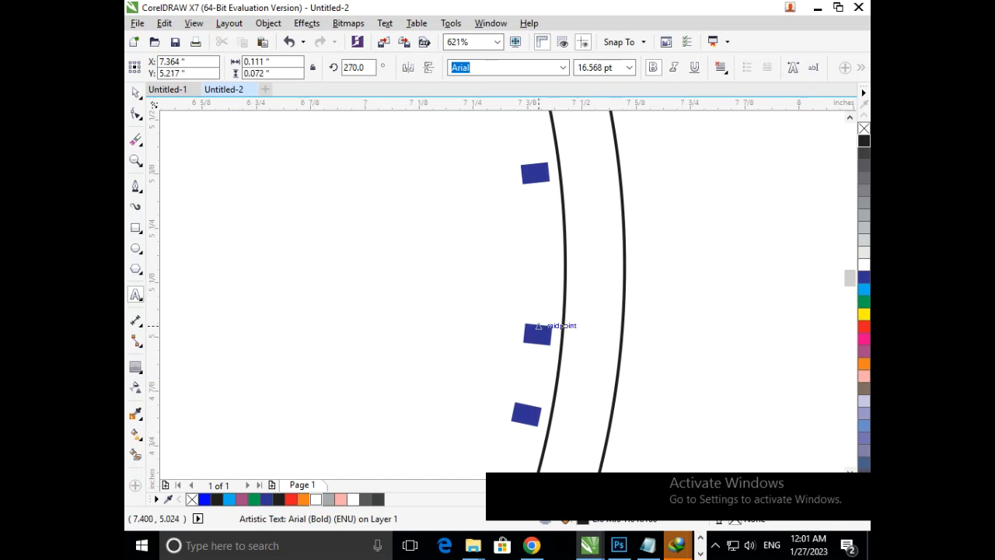
pyautogui.write('3')
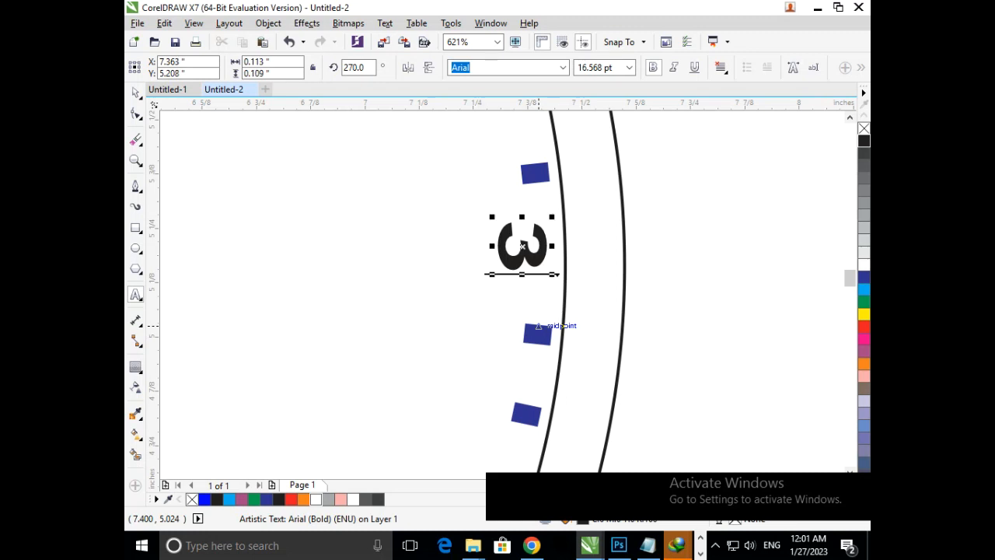
pyautogui.press('F4')
pyautogui.click(135, 92)
pyautogui.click(220, 205)
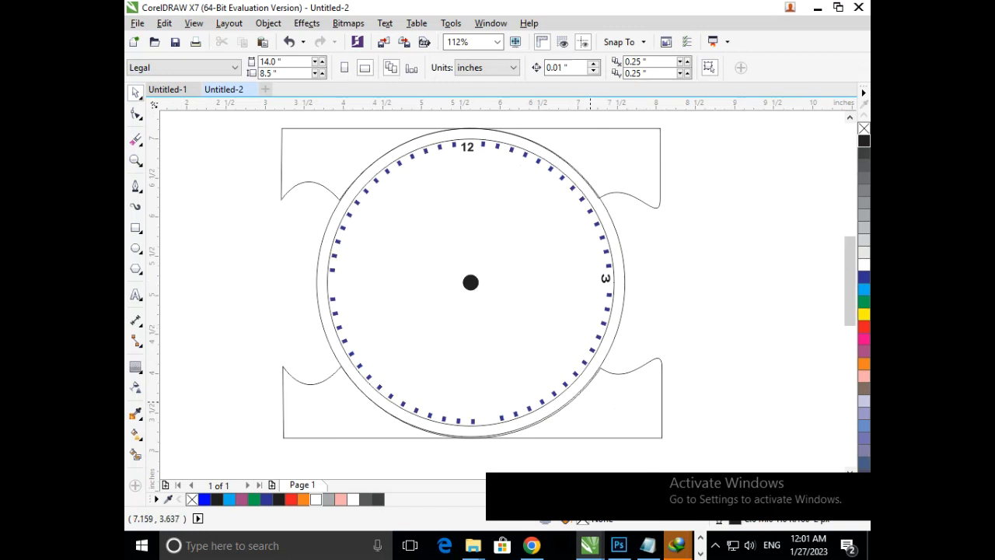
# - Rotate the 3 to an upright position at about 356°
pyautogui.scroll(4, 647, 285)
pyautogui.click(449, 280)
pyautogui.click(449, 280)
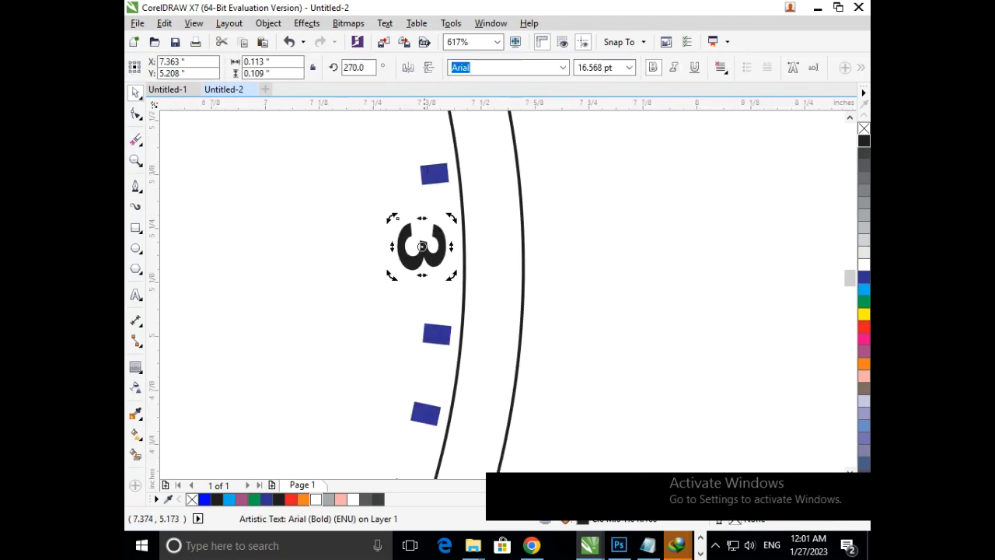
pyautogui.moveTo(391, 272); pyautogui.dragTo(451, 278)
pyautogui.press('Escape')
pyautogui.press('F4')
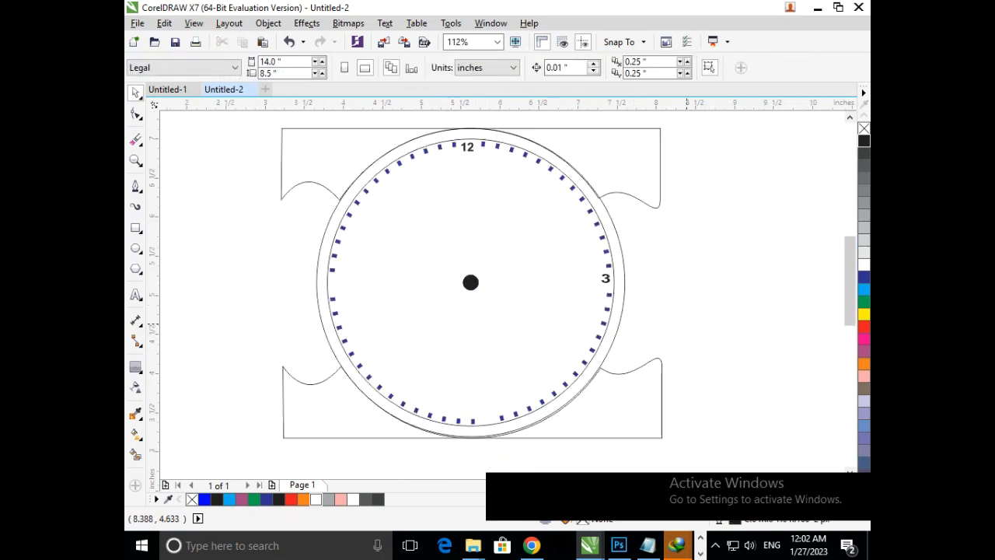
# - Copy the 3 into the gap at the bottom of the ring and change the copy's text to "6"
pyautogui.moveTo(606, 278); pyautogui.dragTo(485, 416)
pyautogui.hotkey('shift', 'F2')
pyautogui.press('F8')
pyautogui.press('BackSpace')
pyautogui.write('6')
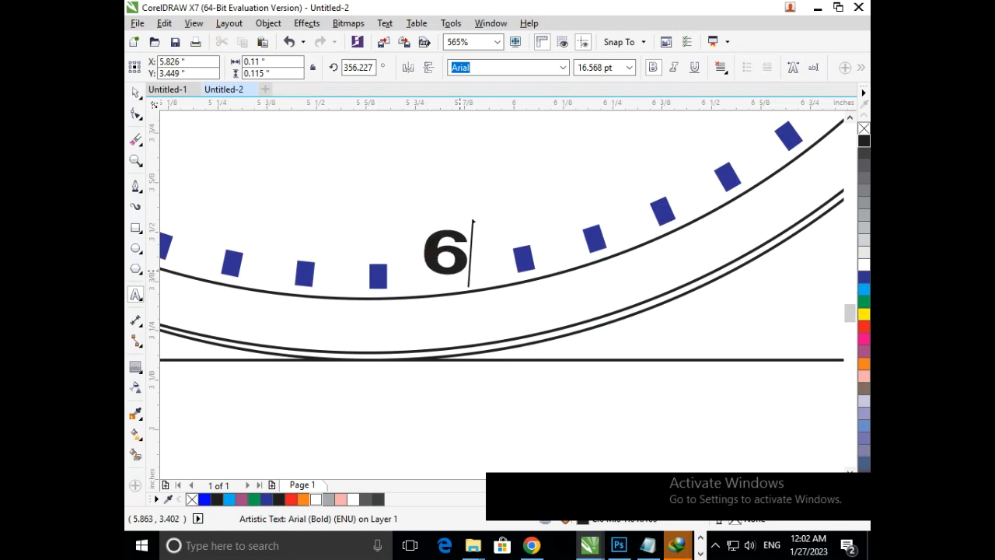
pyautogui.press('F3')
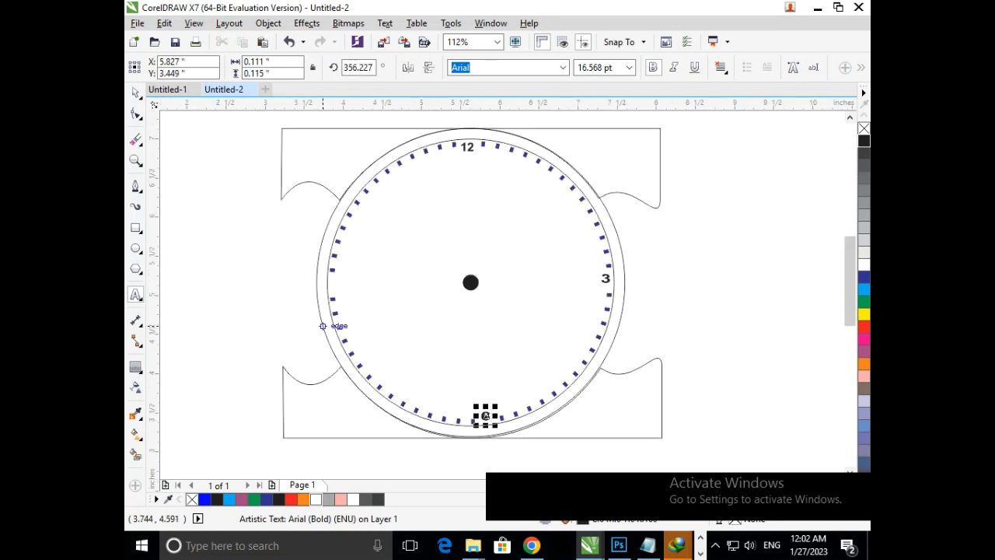
pyautogui.click(135, 93)
pyautogui.press('Escape')
# - Copy the 6 into the gap at the 9 o'clock position, change its text to "9" and nudge it into line
pyautogui.moveTo(484, 417); pyautogui.dragTo(332, 287)
pyautogui.rightClick(333, 286)
pyautogui.press('F2')
pyautogui.moveTo(297, 335); pyautogui.dragTo(409, 247)
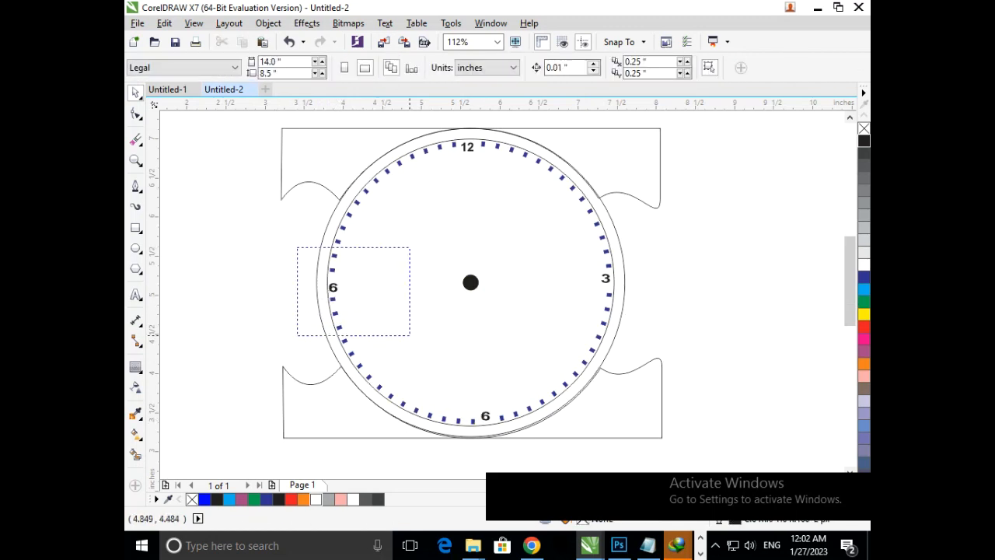
pyautogui.doubleClick(433, 293)
pyautogui.press('BackSpace')
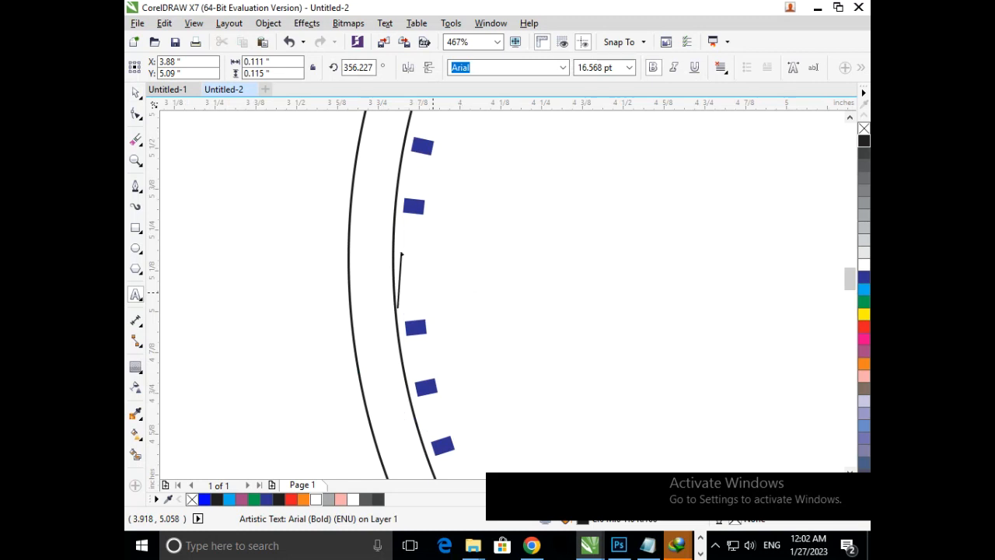
pyautogui.write('9')
pyautogui.press('F3')
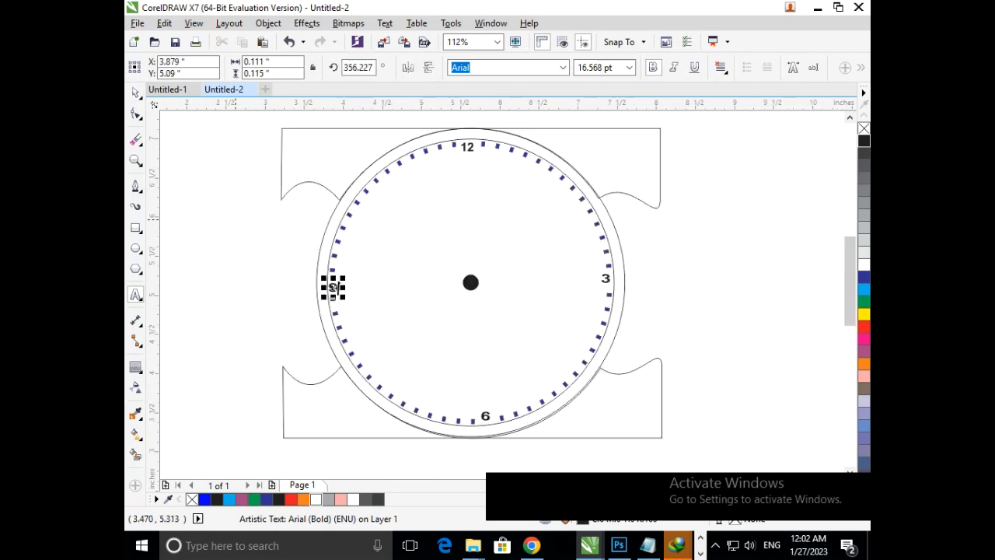
pyautogui.click(135, 93)
pyautogui.click(362, 322)
pyautogui.moveTo(333, 288); pyautogui.dragTo(334, 286)
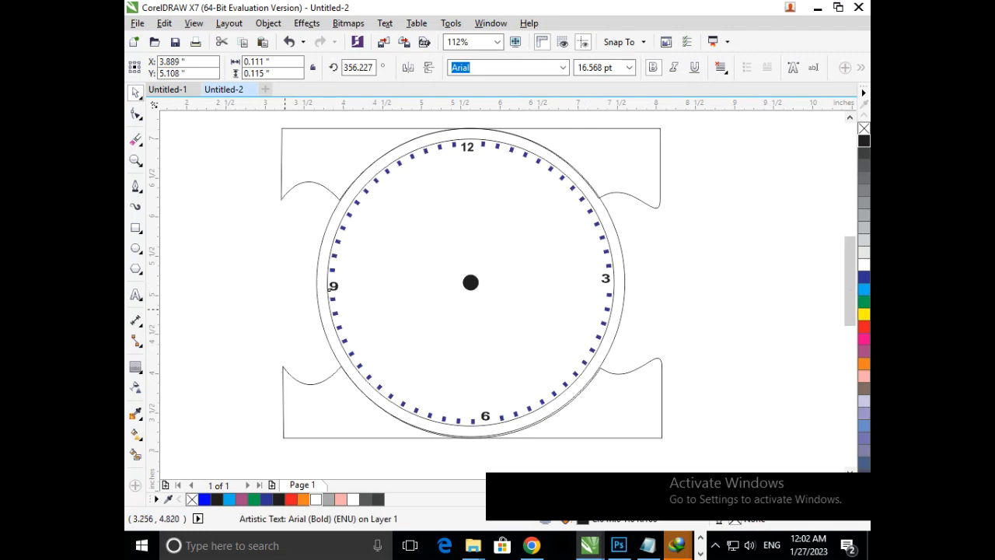
pyautogui.click(285, 309)
# - Draw a narrow vertical rectangle about 0.2 by 2.53 in beside the dial and fully round its corners to about 0.099 in
pyautogui.press('F3')
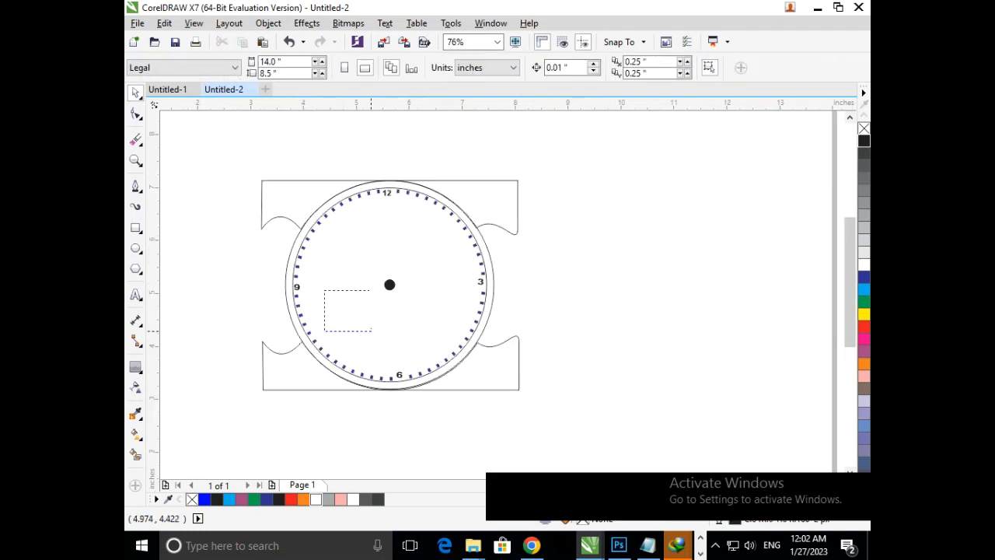
pyautogui.press('F3')
pyautogui.click(135, 227)
pyautogui.moveTo(629, 210)
pyautogui.mouseDown()
pyautogui.moveTo(600, 353)
pyautogui.moveTo(618, 359)
pyautogui.moveTo(621, 293)
pyautogui.moveTo(622, 302)
pyautogui.mouseUp()
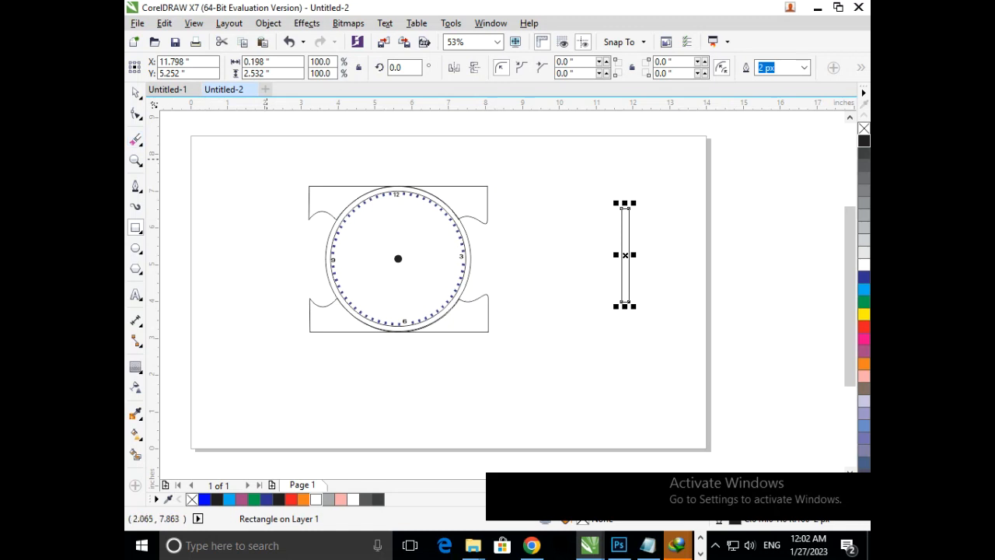
pyautogui.press('F10')
pyautogui.moveTo(628, 209); pyautogui.dragTo(408, 272)
pyautogui.click(136, 92)
pyautogui.click(217, 170)
# - Place the rounded rectangle between the black centre and the 12 as a clock hand, shortened to about 1.765 in
pyautogui.scroll(2, 505, 326)
pyautogui.moveTo(468, 397); pyautogui.dragTo(455, 327)
pyautogui.click(513, 295)
pyautogui.click(461, 154)
pyautogui.moveTo(459, 144); pyautogui.dragTo(455, 166)
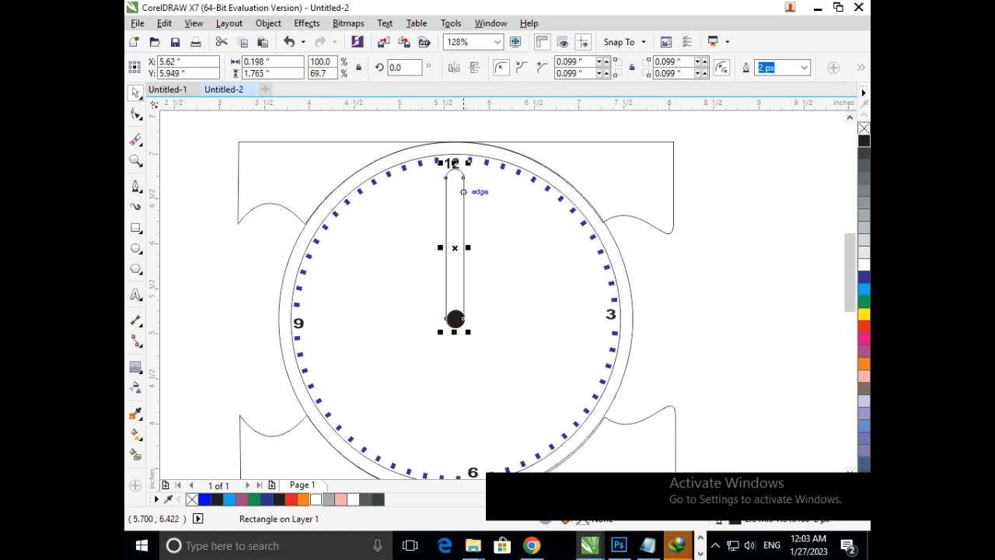
# - Move the hand's rotation centre to the black circle and create a shorter, thinner copy angled at about 323° as the hour hand
pyautogui.click(455, 247)
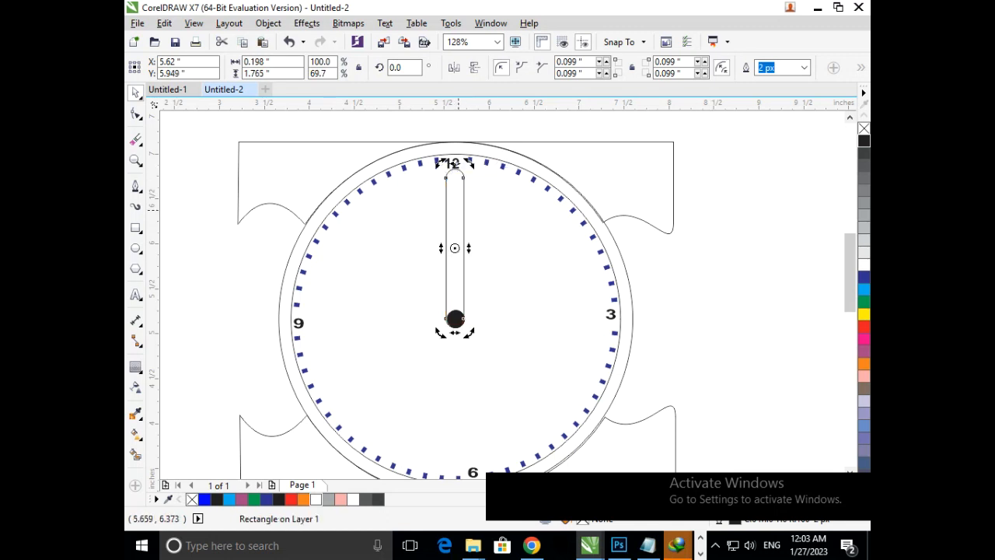
pyautogui.moveTo(455, 247); pyautogui.dragTo(455, 319)
pyautogui.moveTo(469, 164); pyautogui.dragTo(533, 228)
pyautogui.click(541, 205)
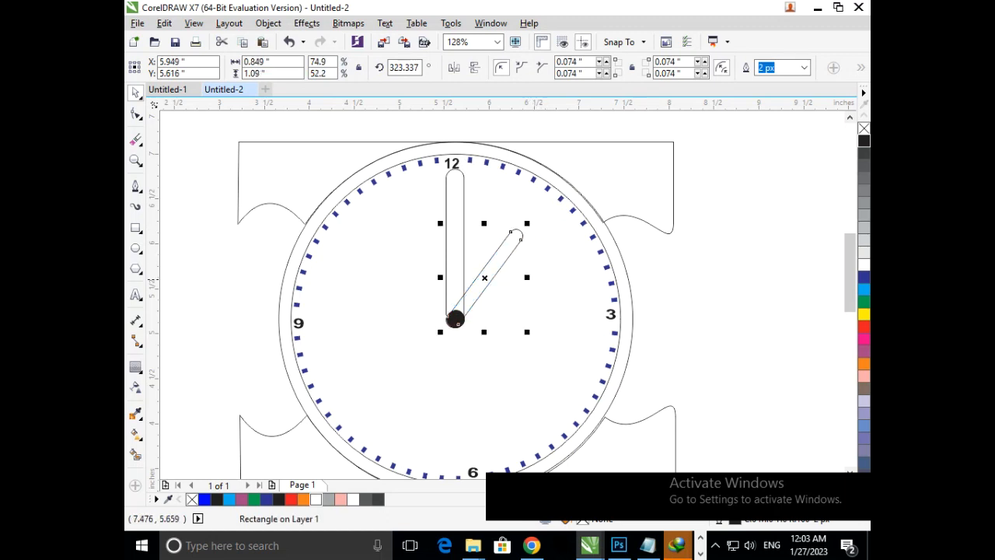
pyautogui.click(686, 273)
# - Copy the vertical hand to the empty area beside the dial and narrow the copy to about 0.073 in
pyautogui.moveTo(463, 252); pyautogui.dragTo(714, 265)
pyautogui.rightClick(715, 265)
pyautogui.press('F2')
pyautogui.moveTo(678, 216); pyautogui.dragTo(785, 312)
pyautogui.moveTo(444, 285); pyautogui.dragTo(406, 285)
pyautogui.press('F3')
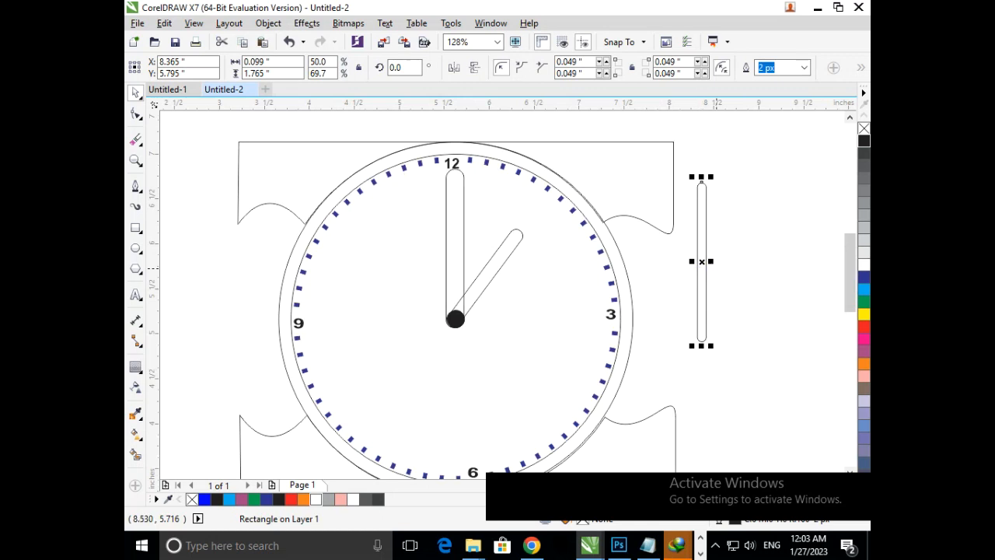
pyautogui.scroll(4, 746, 264)
pyautogui.moveTo(483, 267); pyautogui.dragTo(464, 266)
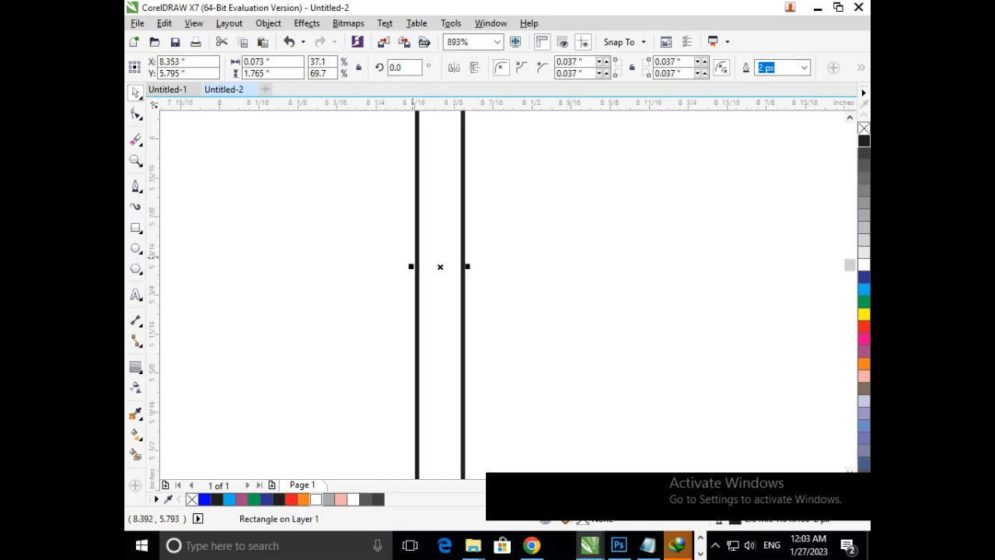
# - Move the thin hand onto the dial's centre and rotate it about the black circle to about 119.5°, between 6 and 9
pyautogui.press('F3')
pyautogui.moveTo(696, 300); pyautogui.dragTo(452, 284)
pyautogui.click(452, 285)
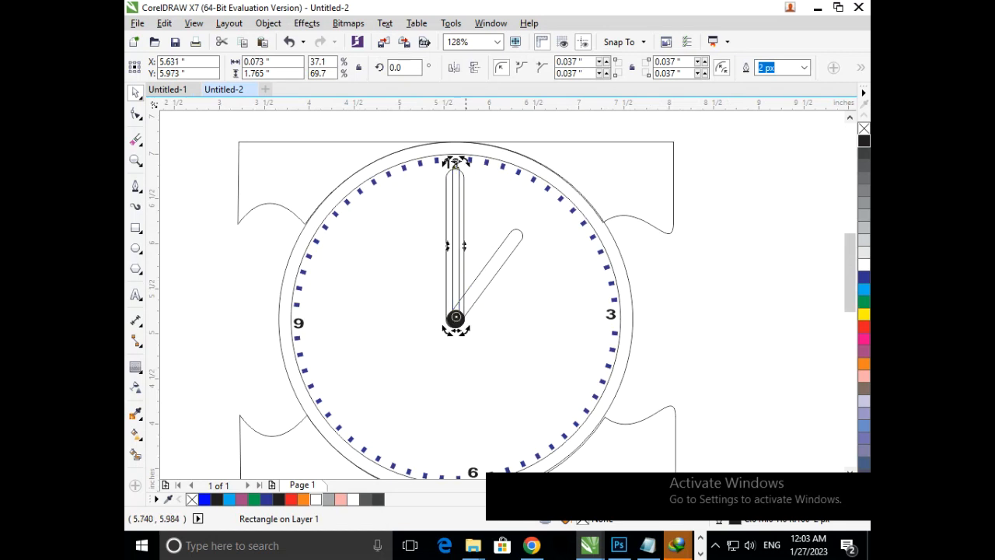
pyautogui.moveTo(447, 161); pyautogui.dragTo(346, 387)
pyautogui.click(544, 435)
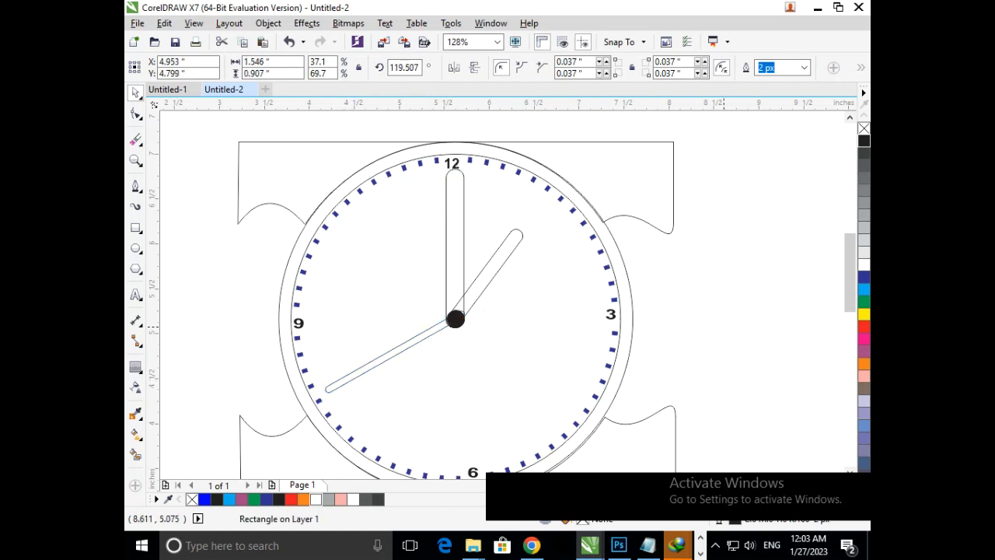
# - Rotate the short hour hand about the black centre to about 295°, so that it points near 2 o'clock
pyautogui.click(496, 273)
pyautogui.click(505, 258)
pyautogui.moveTo(524, 226); pyautogui.dragTo(550, 278)
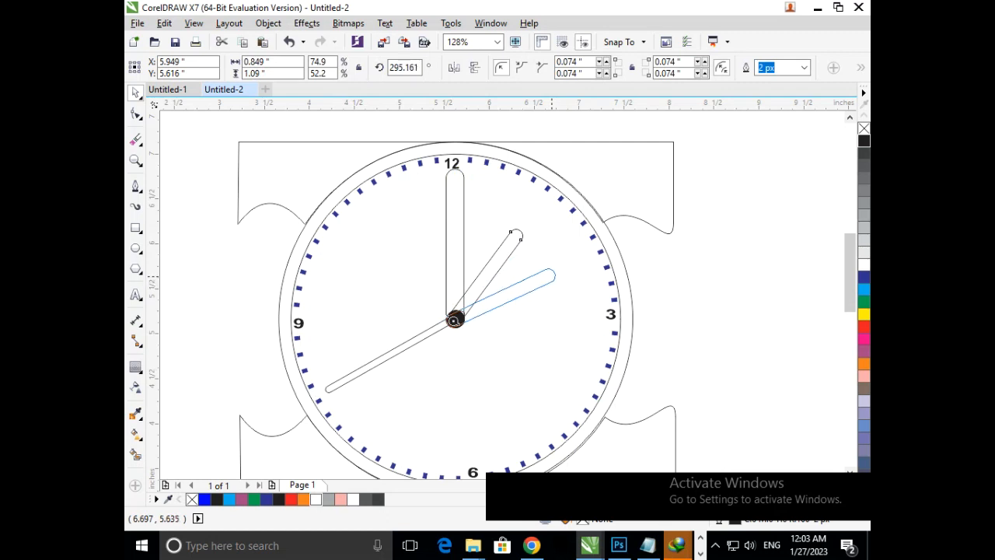
pyautogui.moveTo(550, 278); pyautogui.dragTo(553, 272)
pyautogui.click(673, 265)
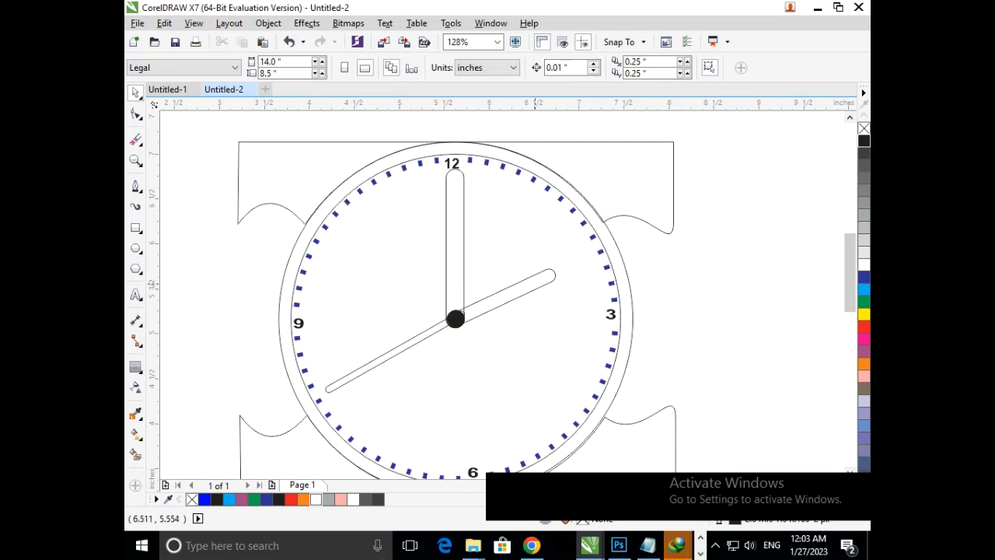
# - Shorten the vertical minute hand to about 1.66 in high and fill the thin second hand with red
pyautogui.click(456, 175)
pyautogui.moveTo(455, 159)
pyautogui.mouseDown()
pyautogui.moveTo(455, 188)
pyautogui.moveTo(454, 179)
pyautogui.mouseUp()
pyautogui.click(719, 263)
pyautogui.click(446, 250)
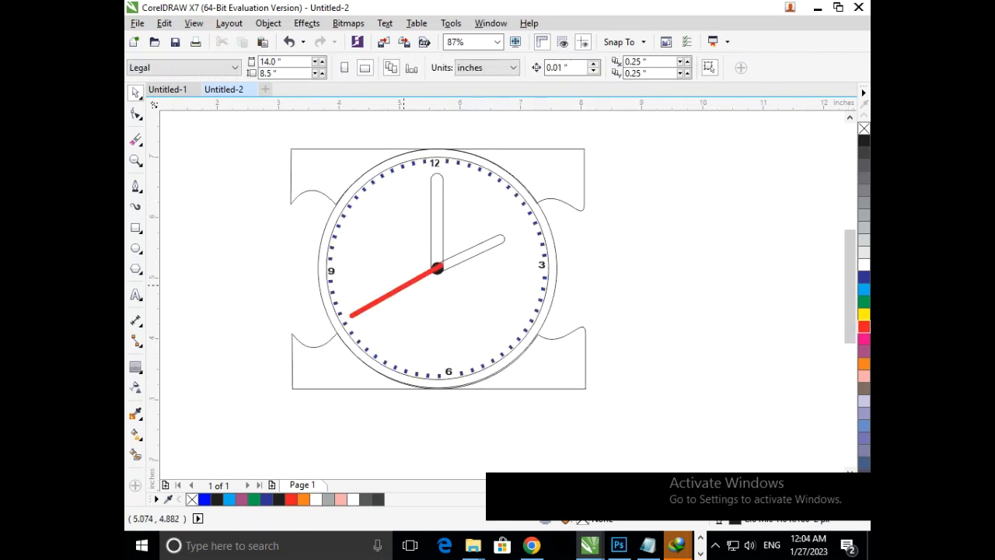
pyautogui.click(403, 284)
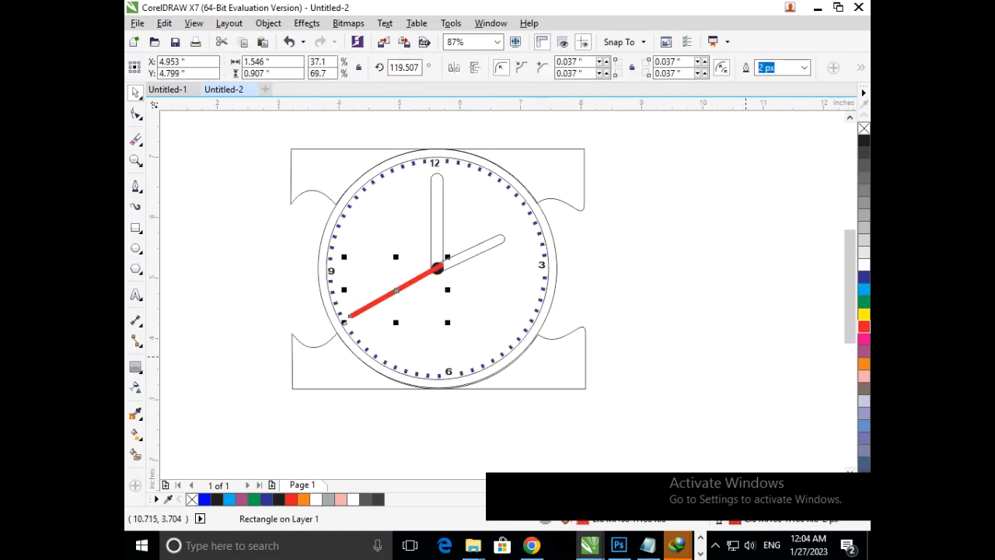
pyautogui.press('Escape')
# - Fill the short hour hand and the vertical minute hand with dark blue
pyautogui.click(470, 255)
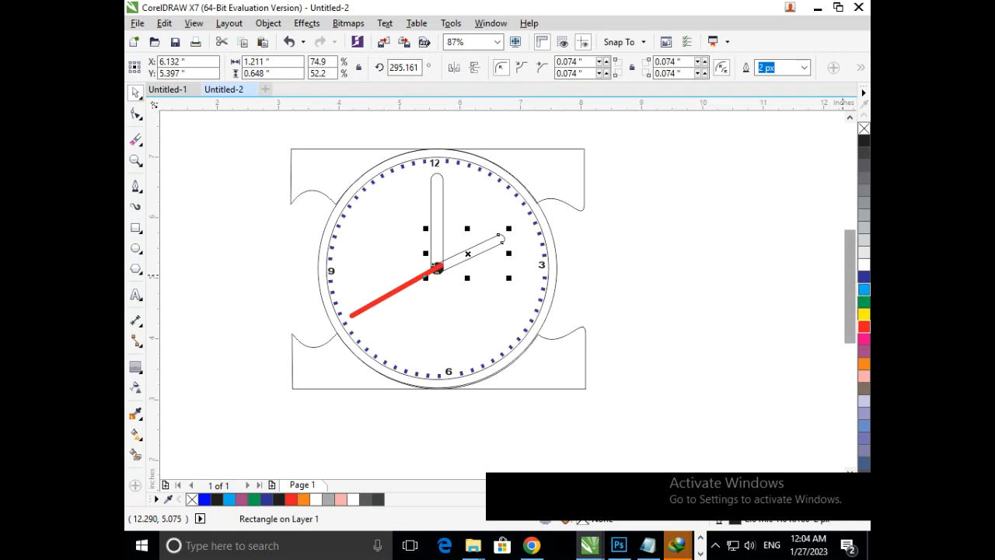
pyautogui.click(864, 277)
pyautogui.click(599, 230)
pyautogui.click(437, 216)
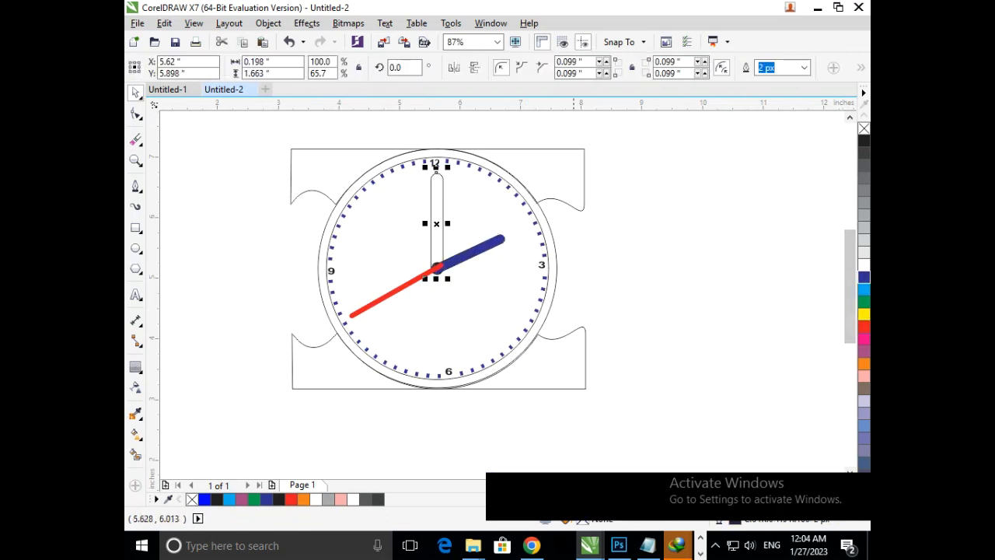
pyautogui.click(864, 277)
pyautogui.click(746, 192)
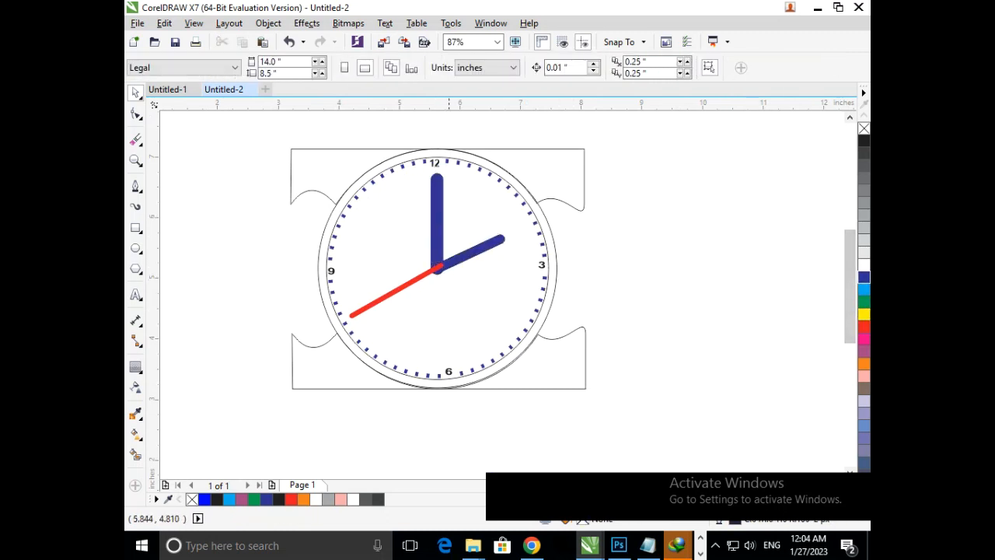
# - Send the red second hand and both blue hands behind the black centre circle, keeping the red hand above the blue ones
pyautogui.click(349, 315)
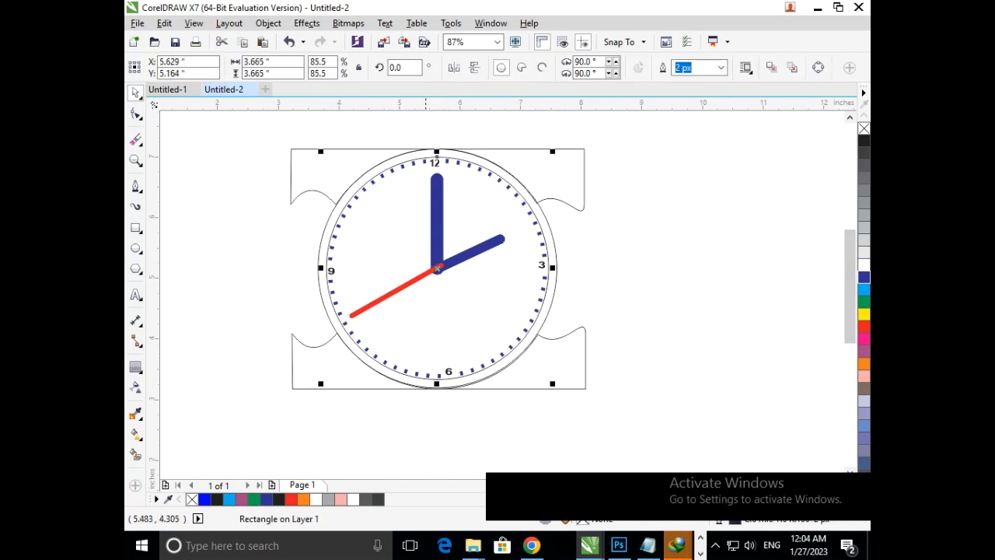
pyautogui.click(350, 315)
pyautogui.click(349, 315)
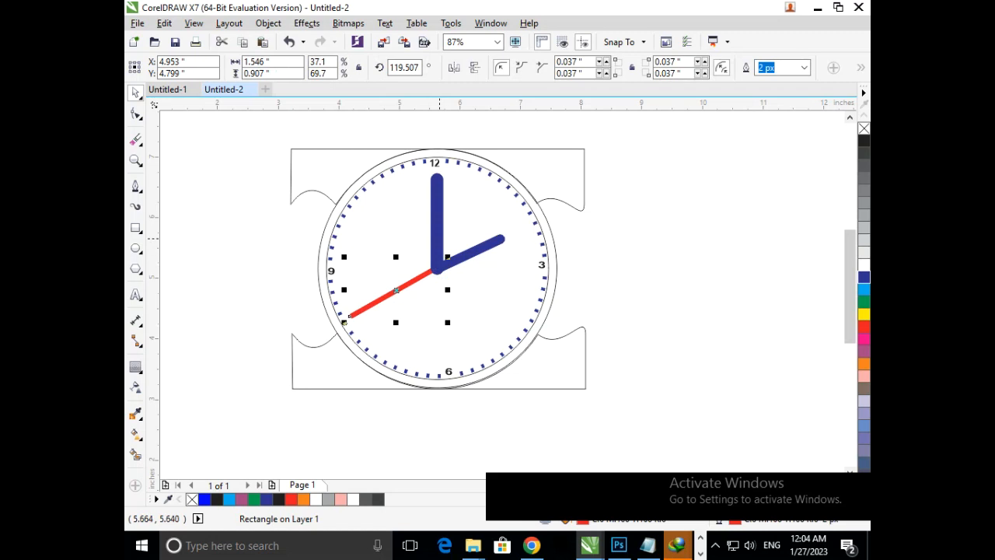
pyautogui.click(440, 230)
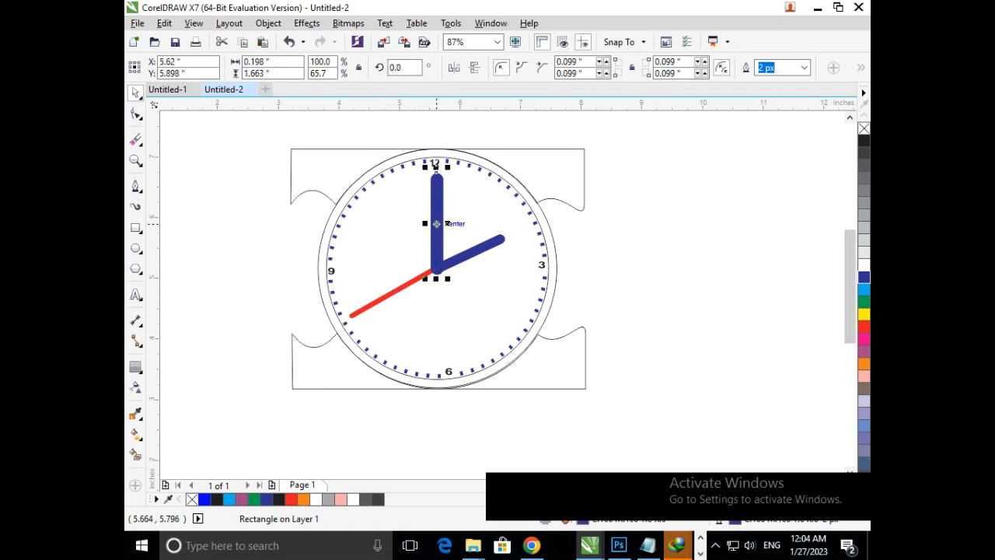
pyautogui.keyDown('shift'); pyautogui.click(453, 256); pyautogui.keyUp('shift')
pyautogui.hotkey('shift', 'pagedown')
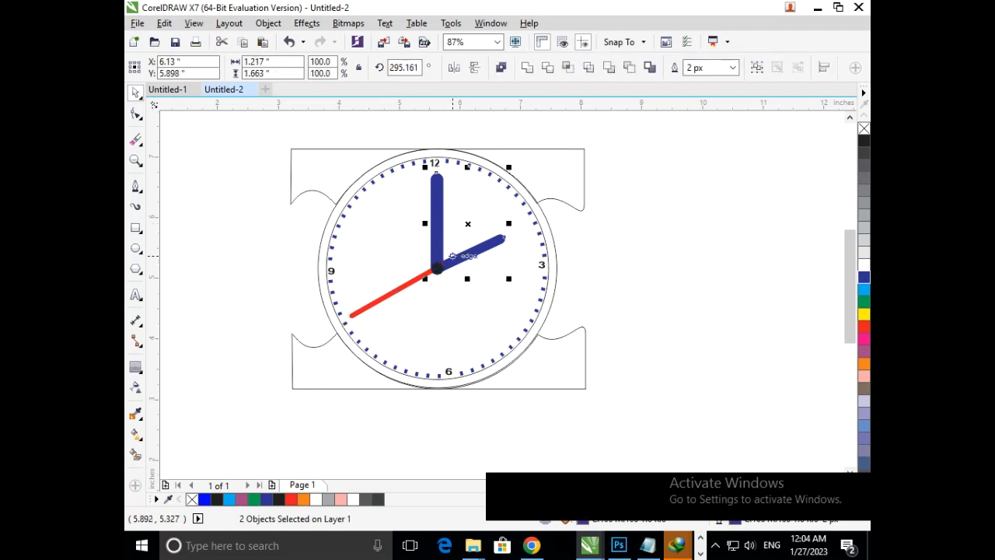
pyautogui.press('Escape')
# - Enlarge the black centre circle to about 0.229 in and reposition it to cover the point where the hands meet
pyautogui.moveTo(405, 243); pyautogui.dragTo(459, 275)
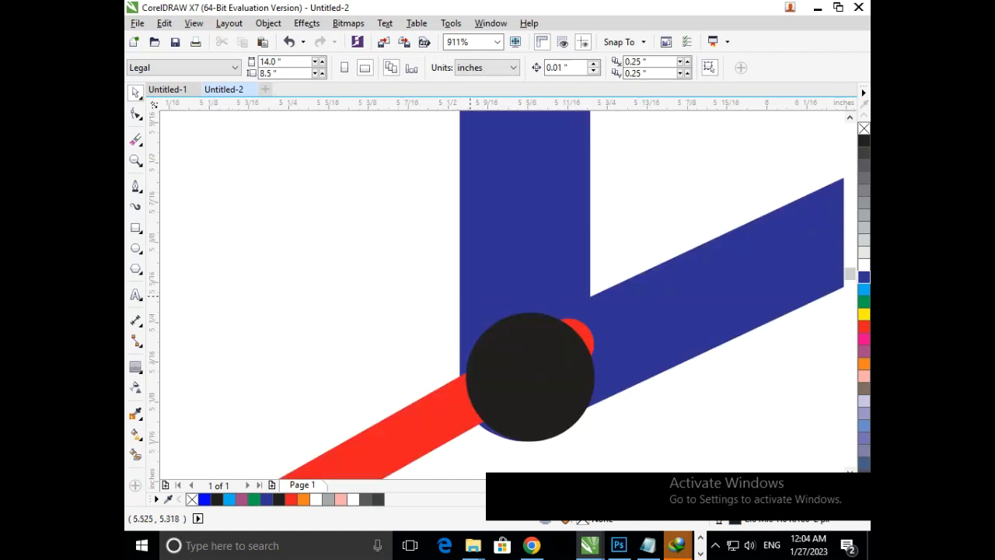
pyautogui.scroll(1, 514, 378)
pyautogui.click(514, 372)
pyautogui.scroll(-1, 510, 370)
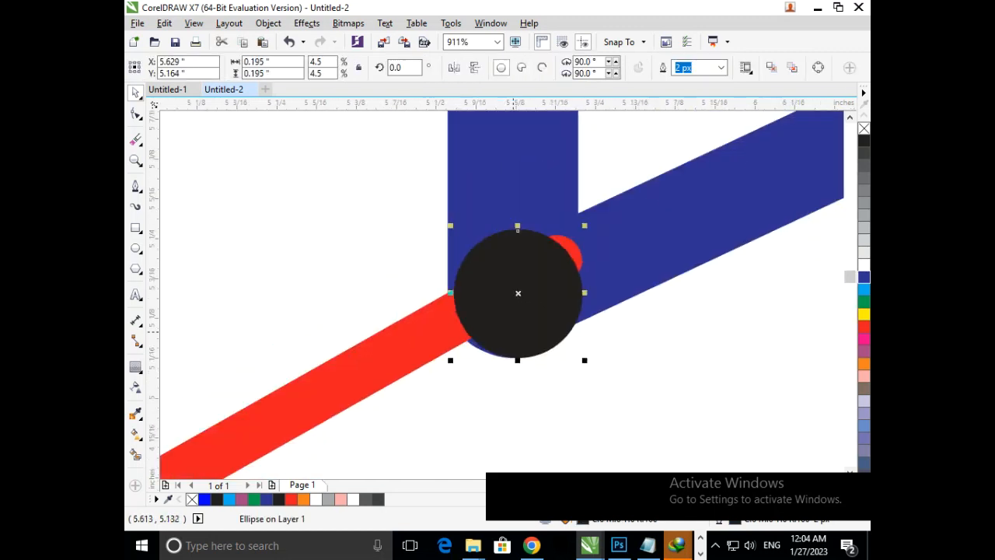
pyautogui.moveTo(586, 225); pyautogui.dragTo(610, 213)
pyautogui.moveTo(543, 301)
pyautogui.mouseDown()
pyautogui.moveTo(553, 278)
pyautogui.moveTo(534, 298)
pyautogui.mouseUp()
pyautogui.scroll(-3, 540, 322)
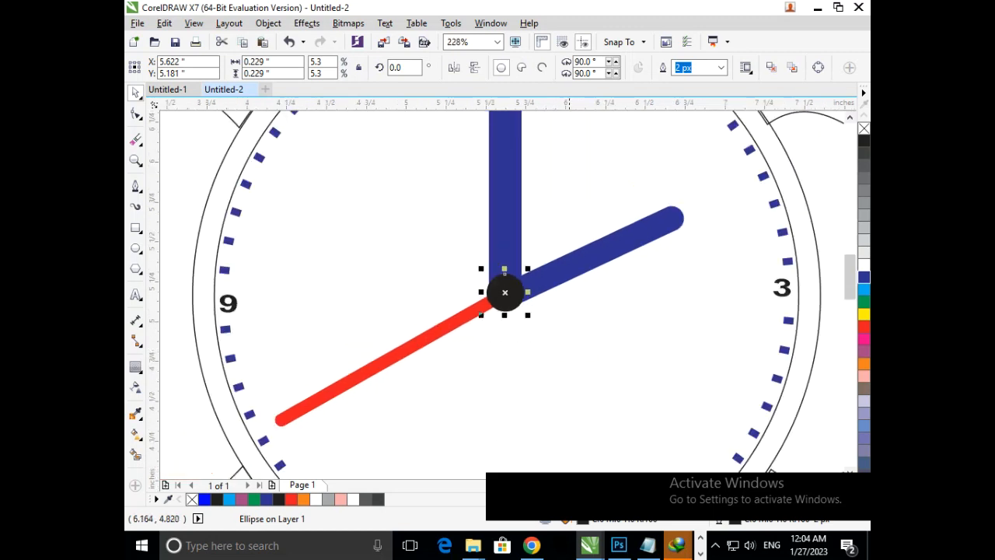
pyautogui.scroll(-1, 504, 294)
pyautogui.press('Escape')
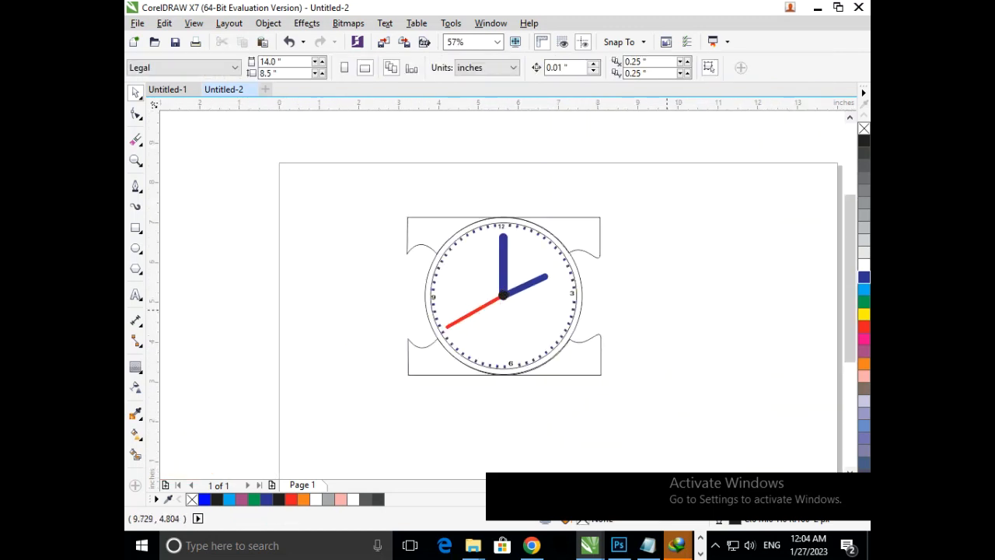
# - Enlarge the number 12 to about 15.5 pt and reposition it between the neighbouring minute marks
pyautogui.scroll(1, 540, 334)
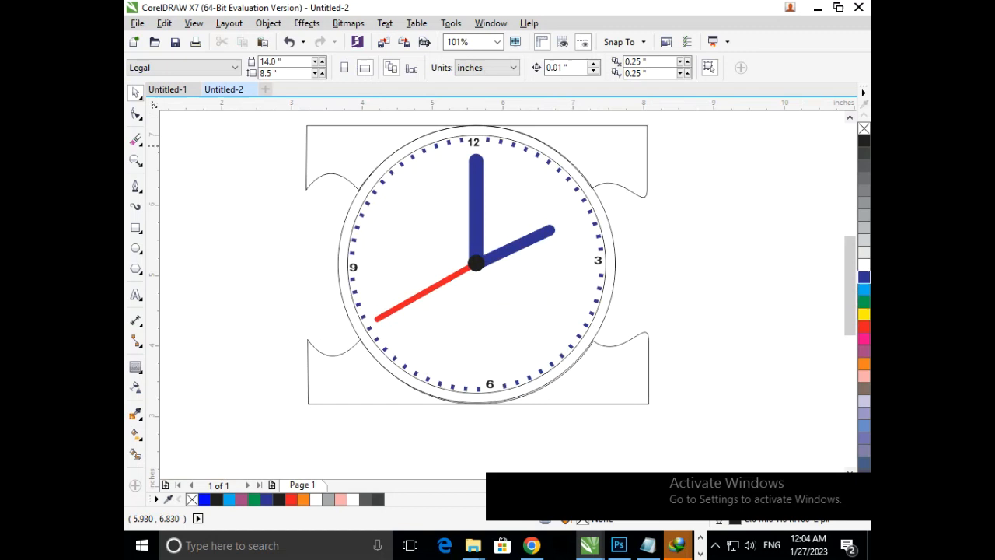
pyautogui.moveTo(598, 208); pyautogui.dragTo(598, 208)
pyautogui.click(292, 161)
pyautogui.moveTo(307, 171); pyautogui.dragTo(309, 173)
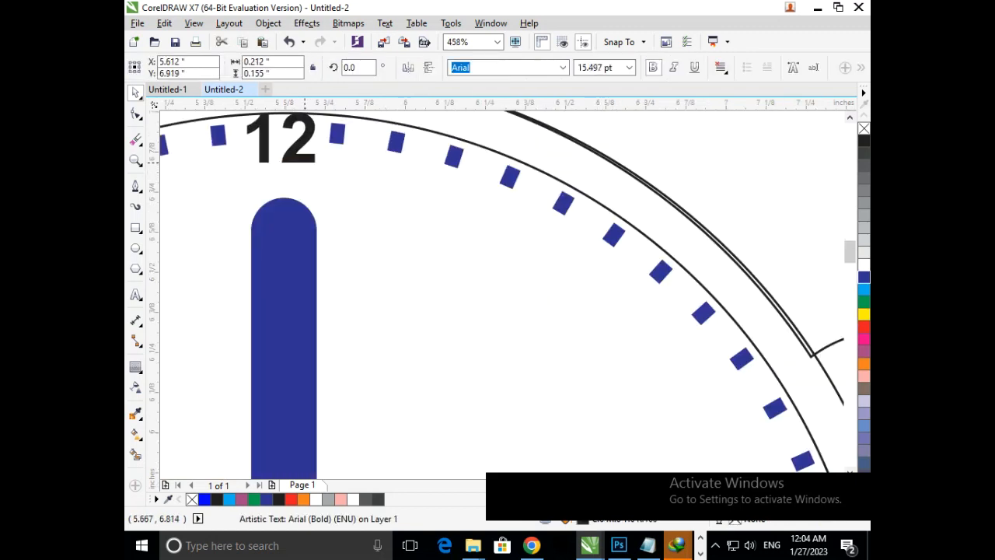
pyautogui.press('F3')
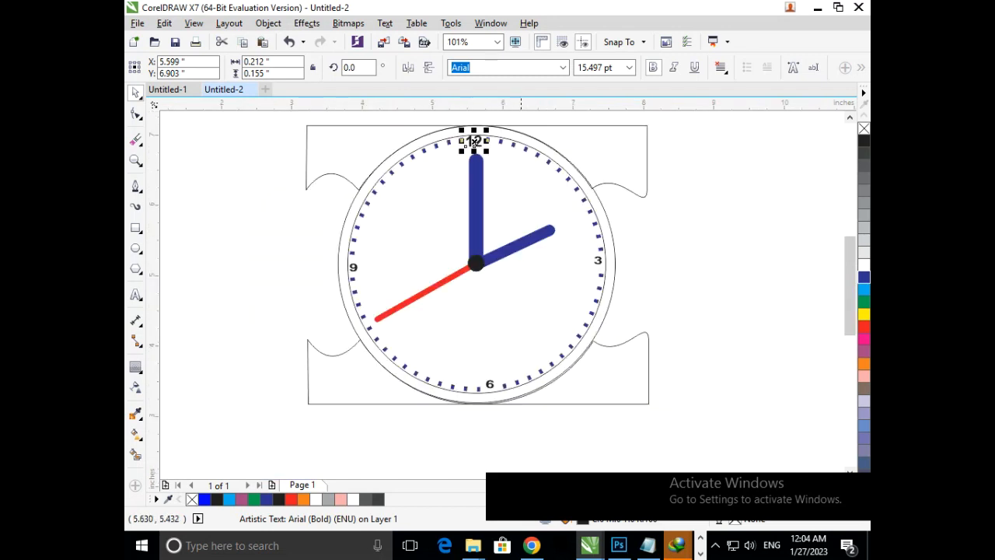
pyautogui.click(684, 248)
pyautogui.moveTo(506, 103); pyautogui.dragTo(561, 203)
pyautogui.press('Delete')
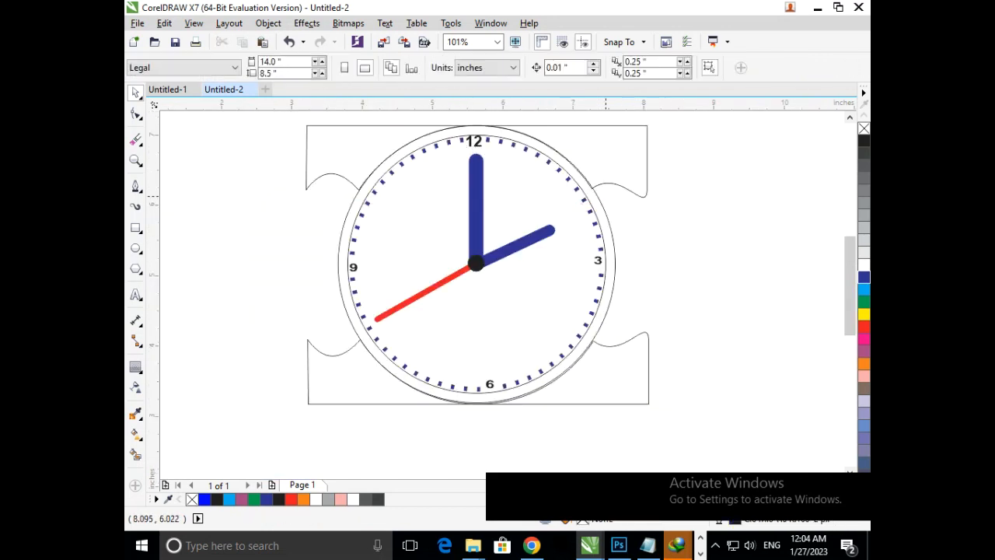
# - Reduce the number 12 to about 10.2 pt and place it between the two minute marks above the vertical hand
pyautogui.hotkey('shift', 'F4')
pyautogui.moveTo(363, 192); pyautogui.dragTo(692, 417)
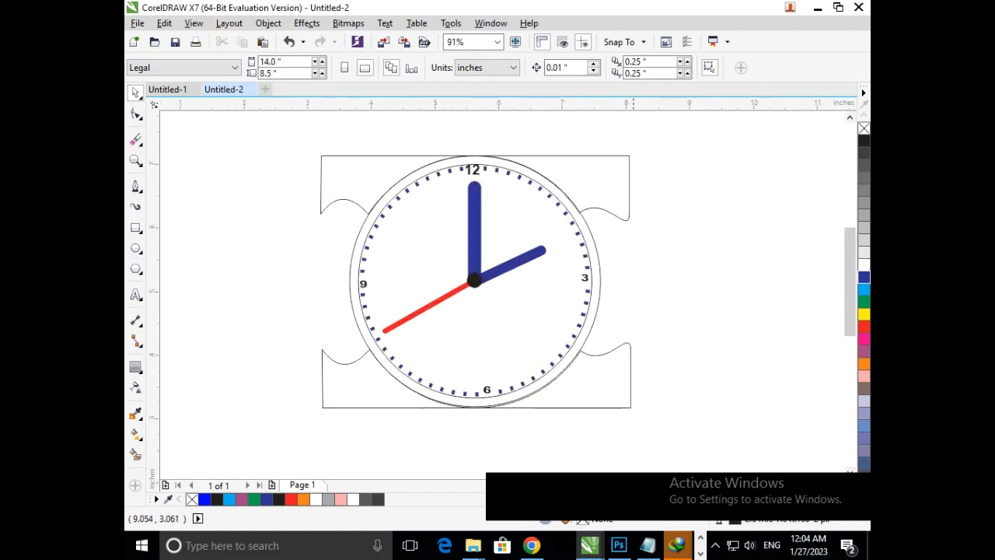
pyautogui.click(476, 171)
pyautogui.press('F2')
pyautogui.moveTo(455, 152); pyautogui.dragTo(516, 217)
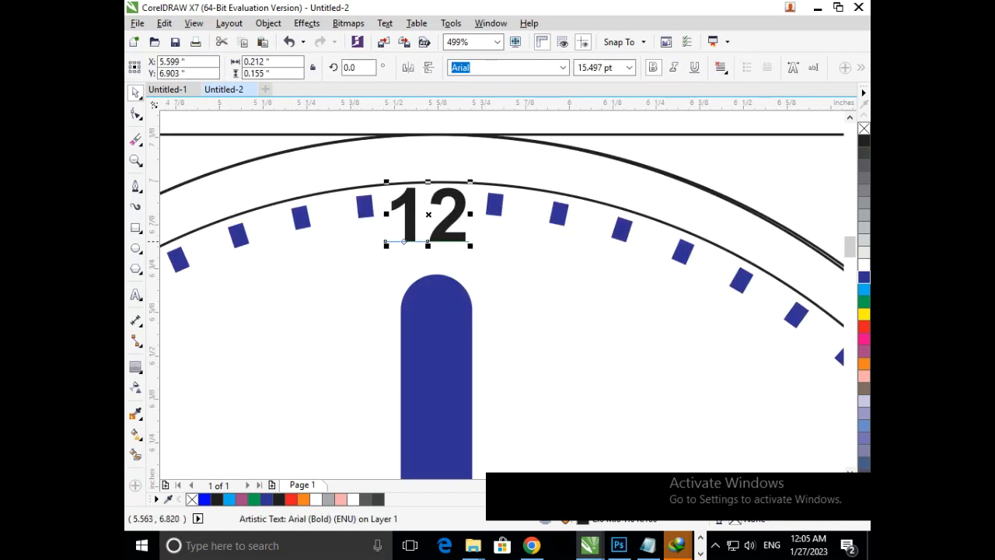
pyautogui.moveTo(385, 241); pyautogui.dragTo(451, 221)
pyautogui.press('F3')
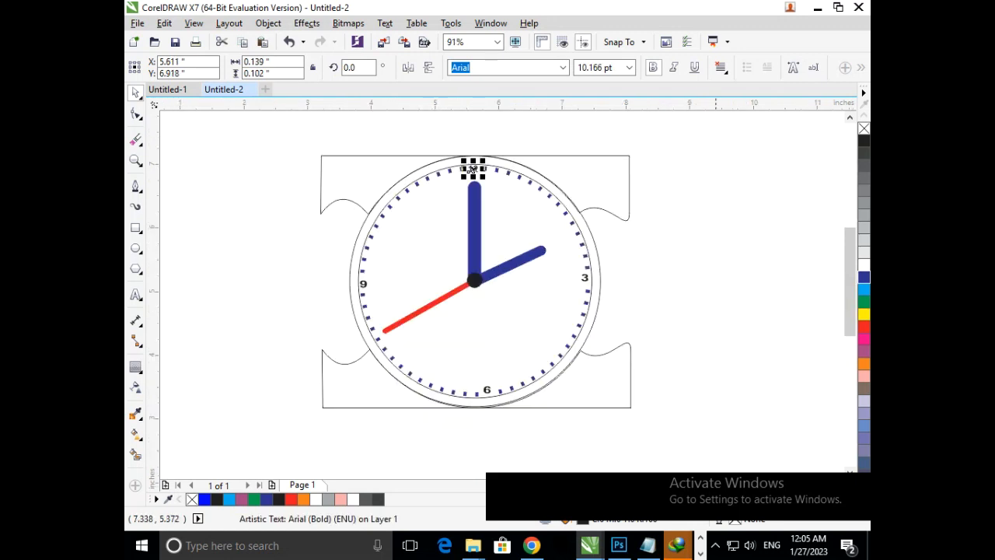
pyautogui.click(720, 286)
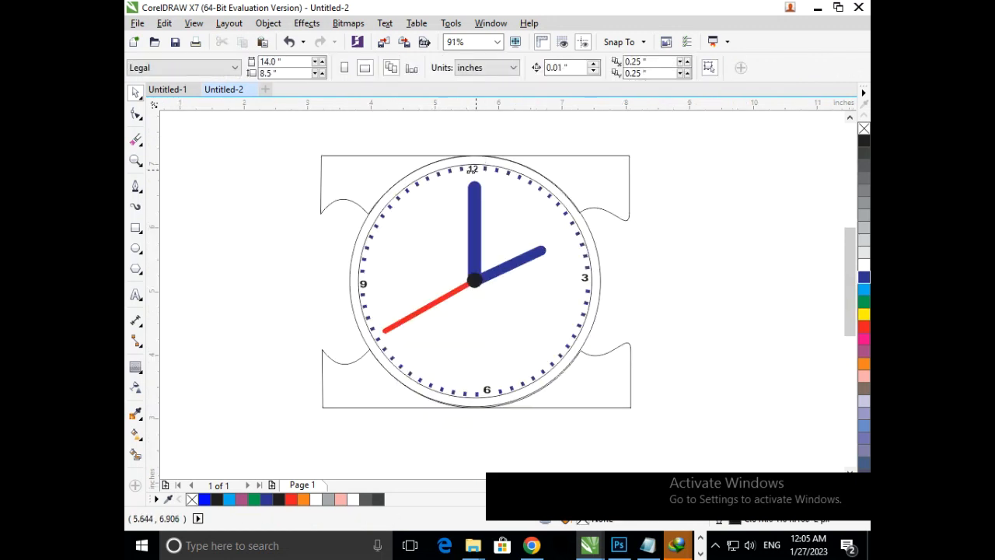
# - Fill the numbers 3 and 12 on the dial with red
pyautogui.click(472, 169)
pyautogui.click(585, 277)
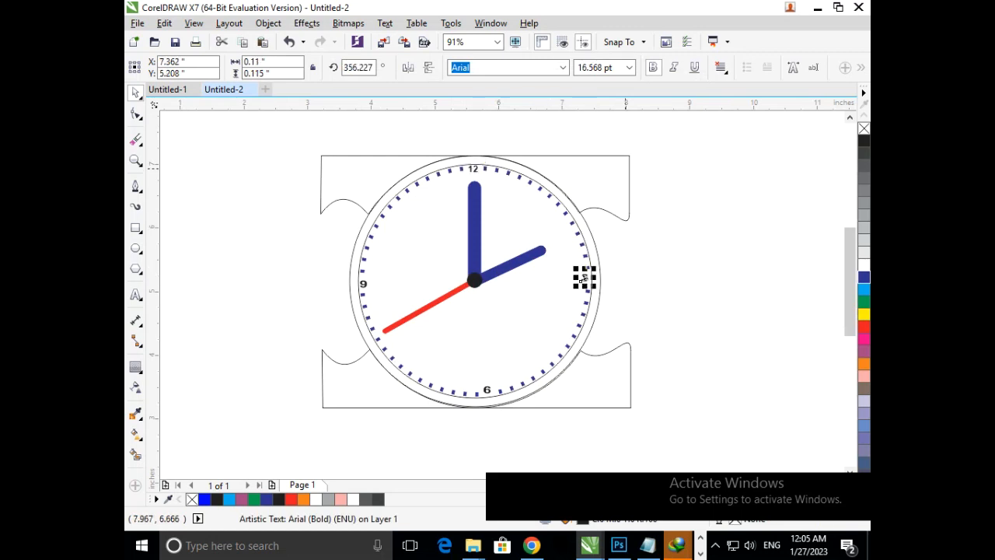
pyautogui.click(625, 271)
pyautogui.click(585, 280)
pyautogui.click(644, 268)
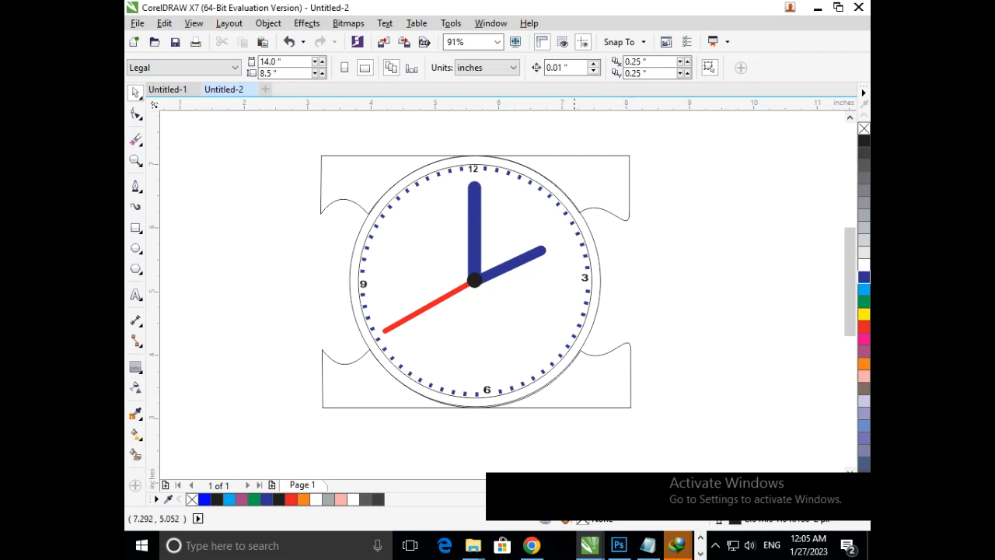
pyautogui.click(584, 278)
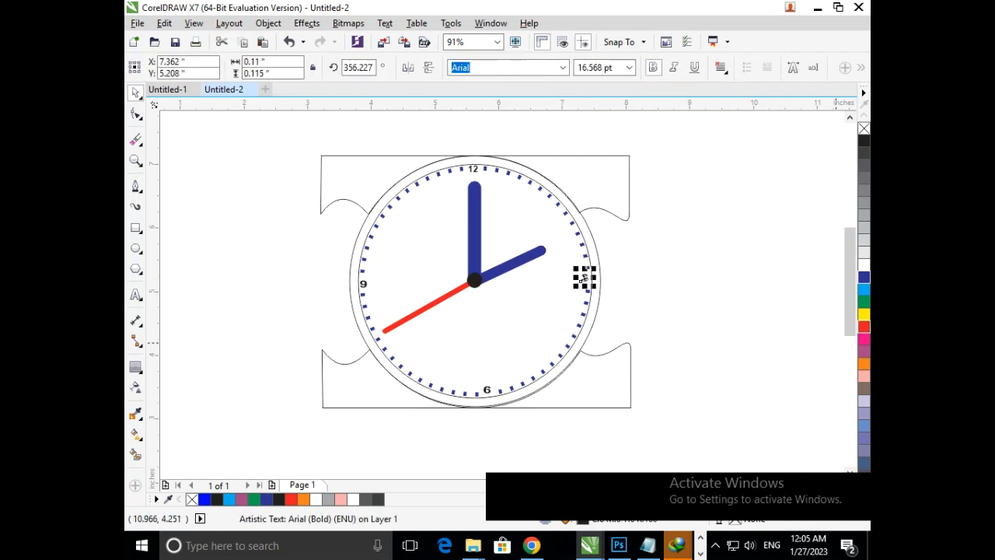
pyautogui.click(862, 326)
pyautogui.click(485, 203)
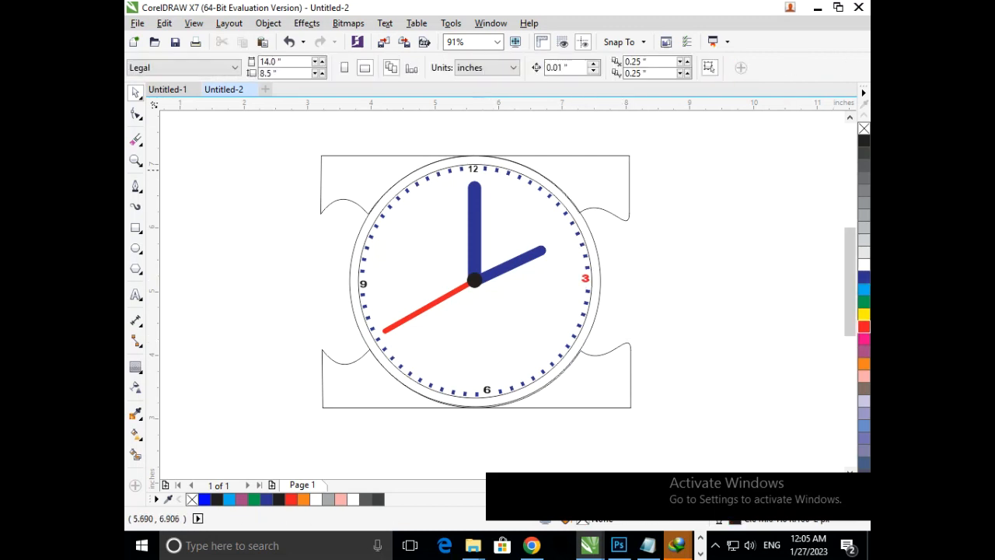
pyautogui.click(473, 168)
pyautogui.click(863, 326)
# - Fill the numbers 6 and 9 on the dial with red
pyautogui.click(465, 359)
pyautogui.click(487, 389)
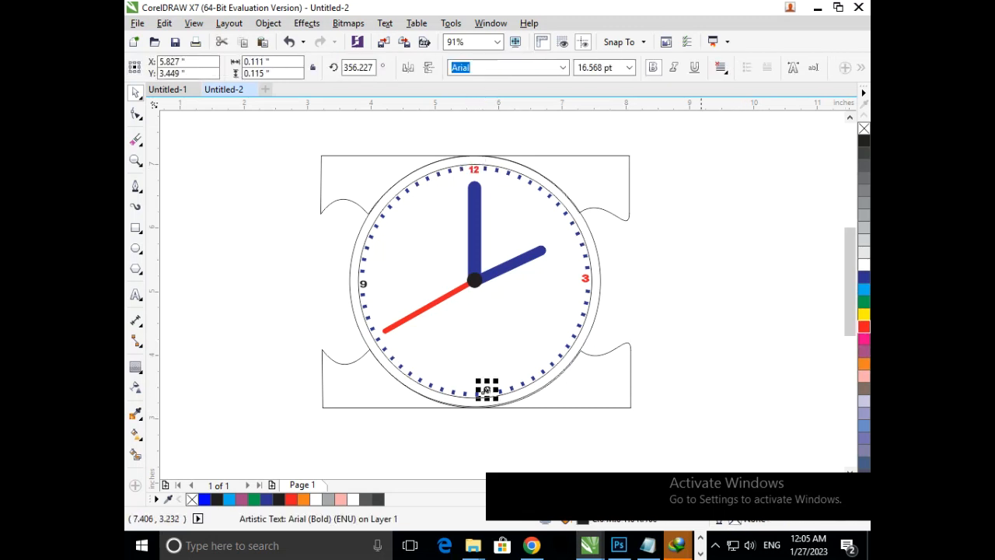
pyautogui.click(863, 326)
pyautogui.click(768, 361)
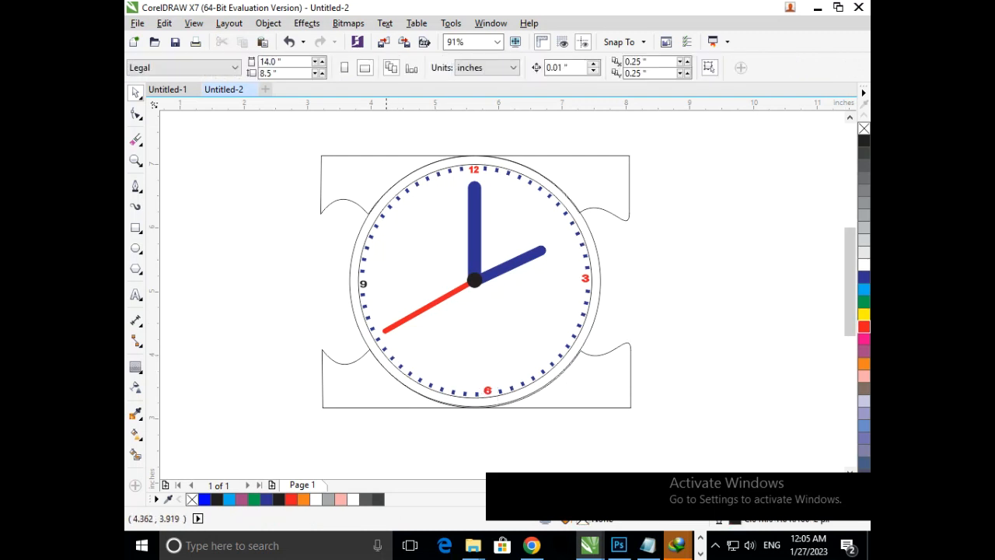
pyautogui.click(363, 283)
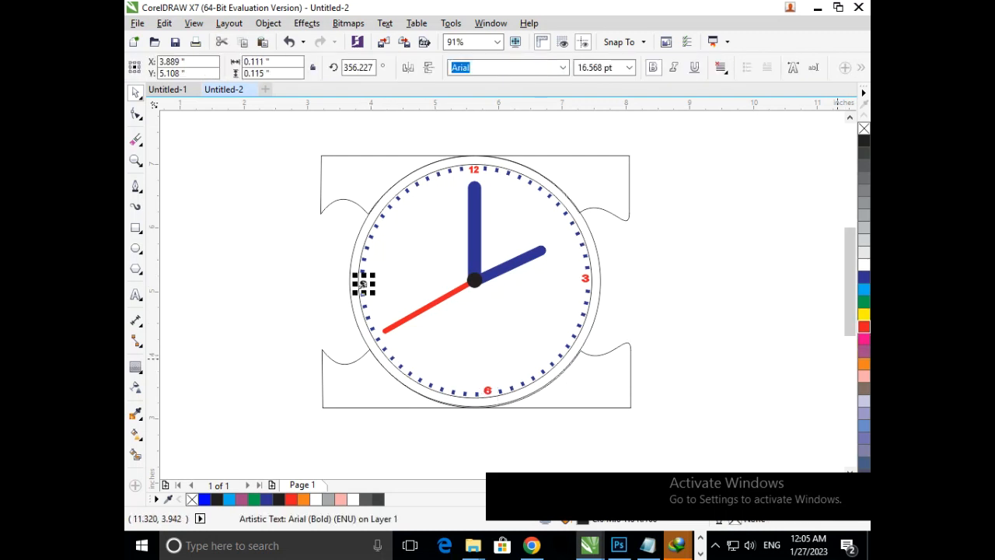
pyautogui.click(863, 327)
pyautogui.press('Escape')
# - Use Smart Fill to colour the dial's outer ring and all four strap pieces blue with a 2 px outline
pyautogui.click(135, 454)
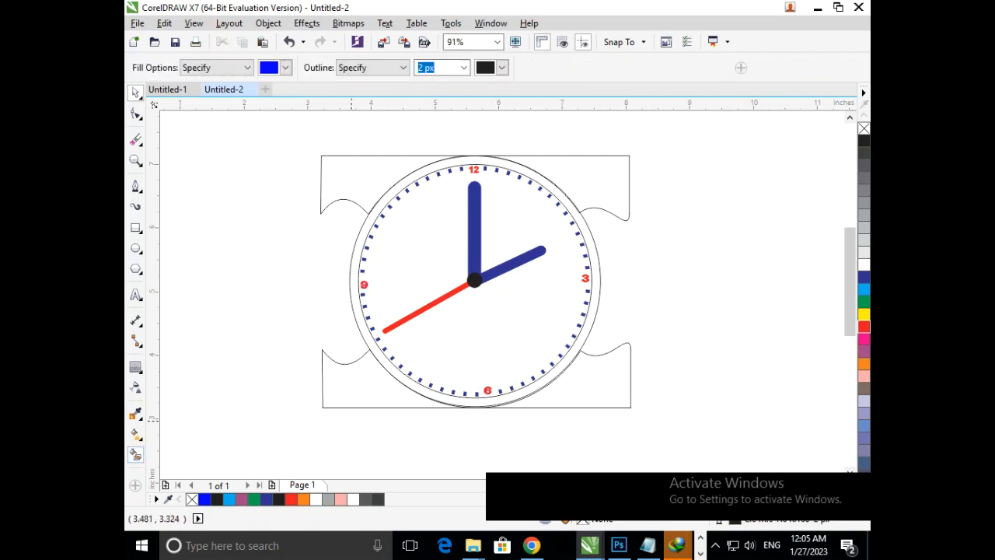
pyautogui.click(379, 389)
pyautogui.click(598, 381)
pyautogui.click(600, 188)
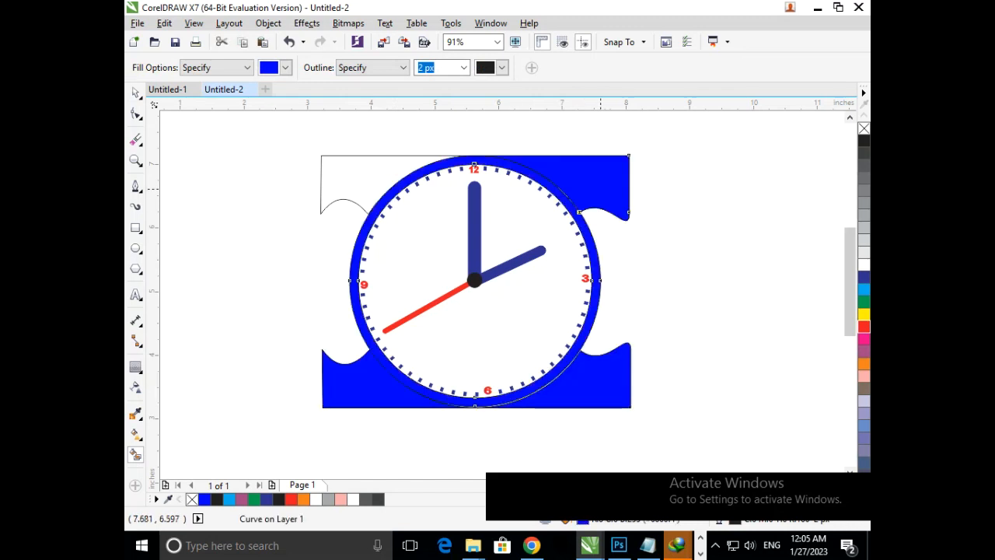
pyautogui.click(335, 185)
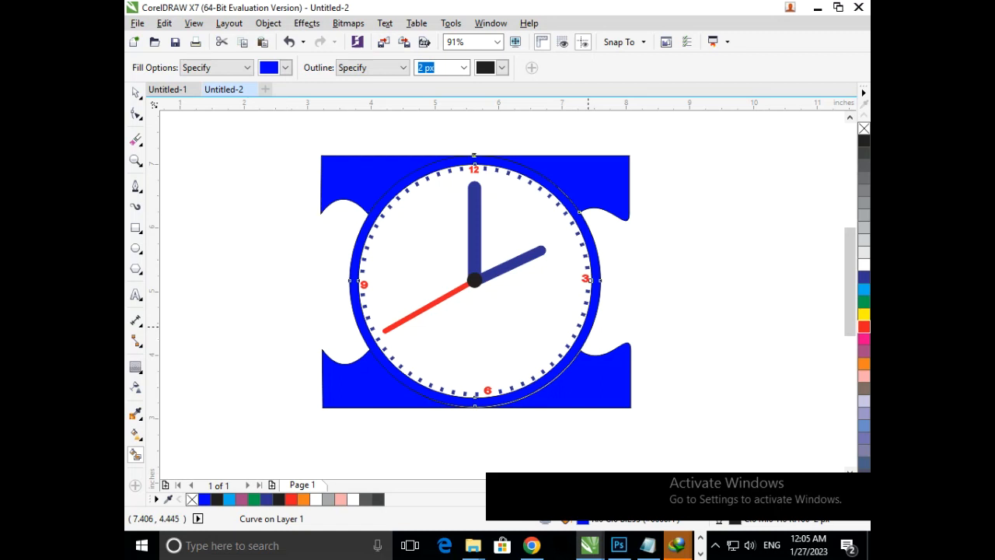
# - Change the fill of the dial's outer ring to black
pyautogui.click(864, 141)
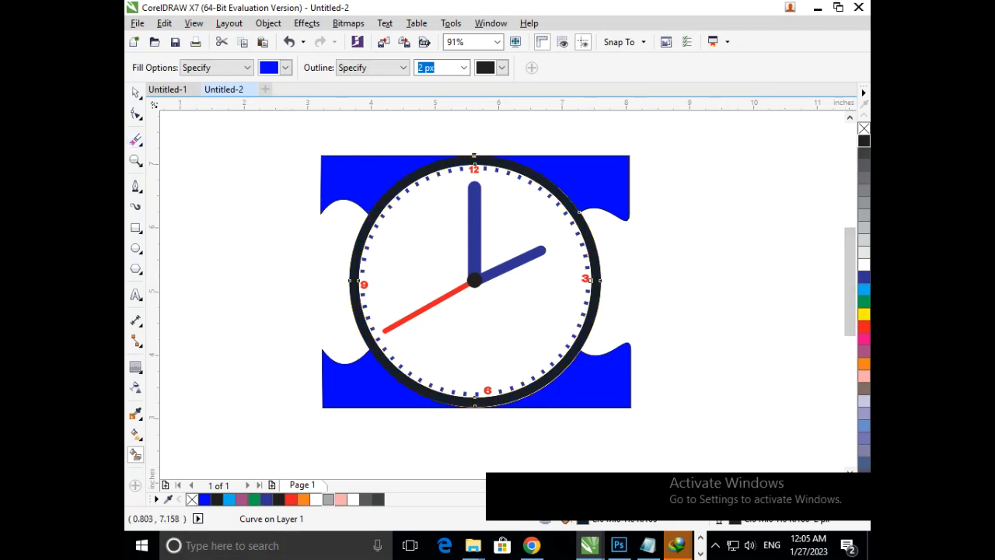
pyautogui.click(136, 92)
pyautogui.click(214, 229)
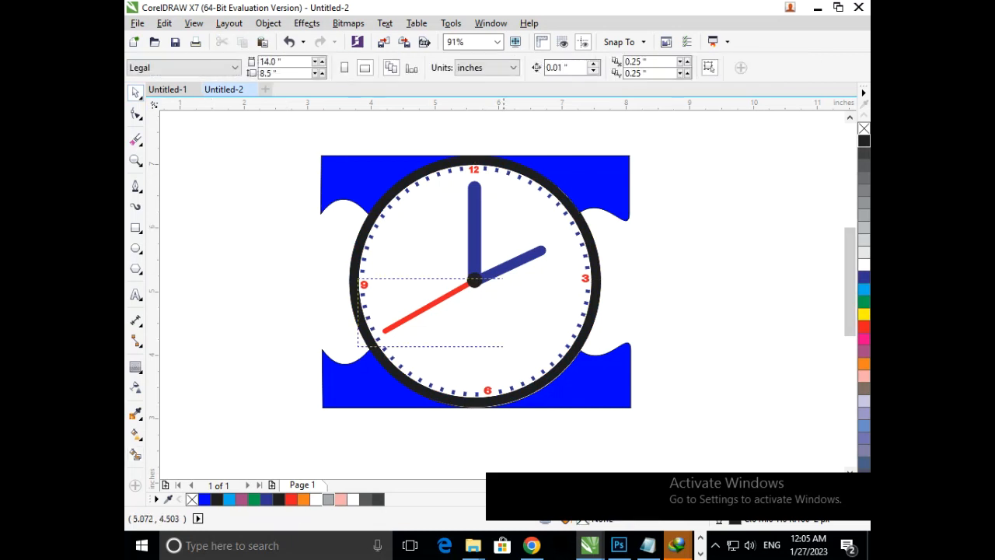
# - Change the fill of the two lower strap pieces to orange
pyautogui.scroll(-1, 551, 321)
pyautogui.moveTo(364, 183)
pyautogui.mouseDown()
pyautogui.moveTo(663, 403)
pyautogui.moveTo(648, 429)
pyautogui.mouseUp()
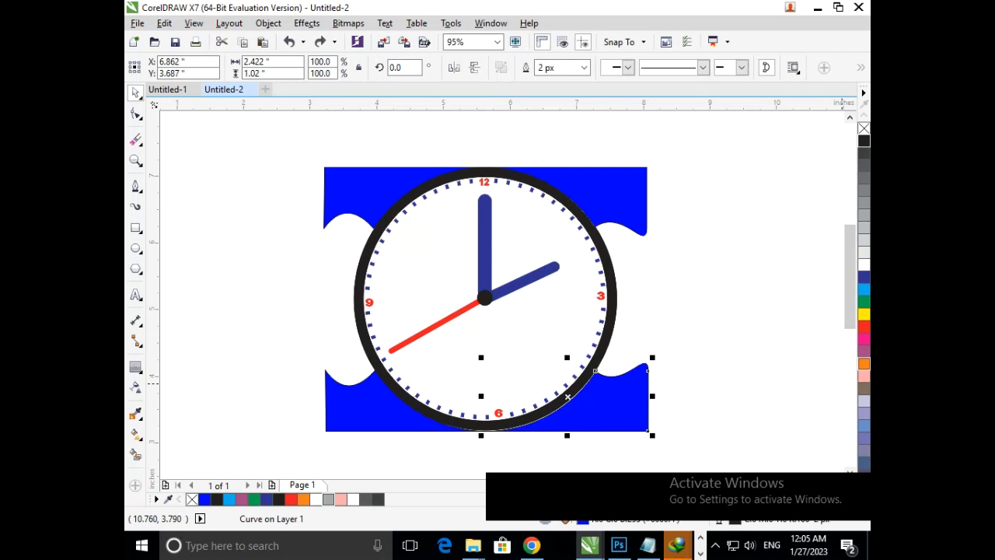
pyautogui.click(864, 363)
pyautogui.click(298, 428)
pyautogui.click(349, 408)
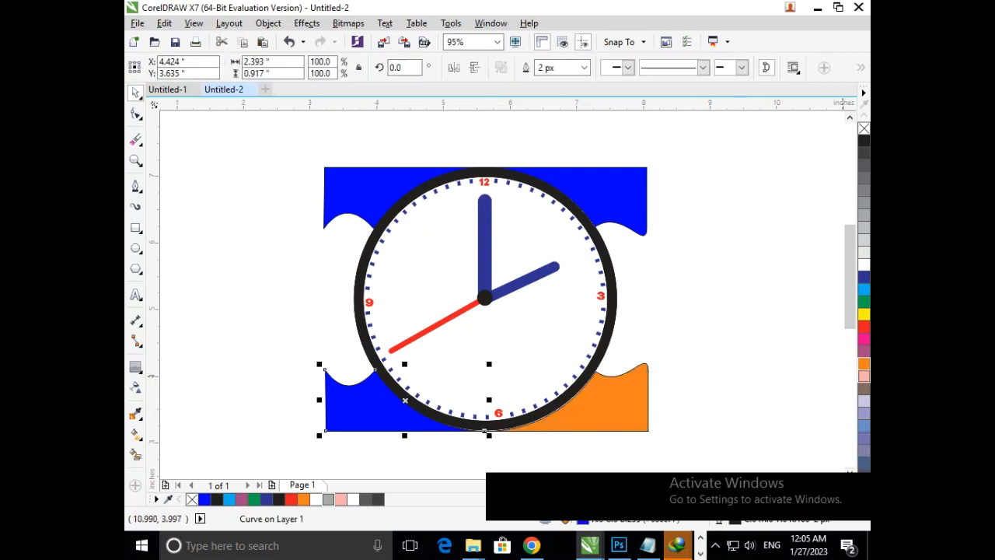
pyautogui.click(864, 363)
pyautogui.click(652, 357)
# - Change the fill of the two upper strap pieces to light blue
pyautogui.scroll(-1, 531, 290)
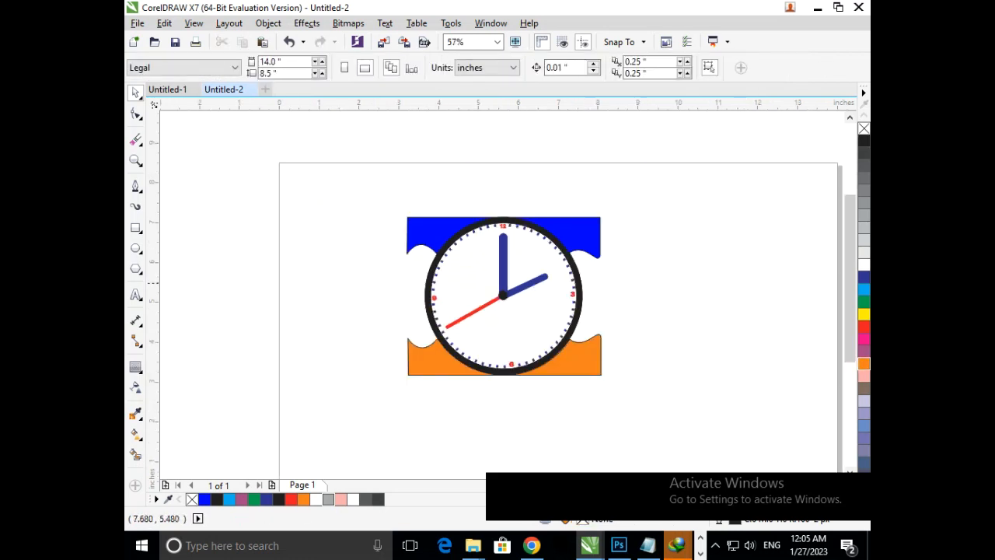
pyautogui.click(588, 243)
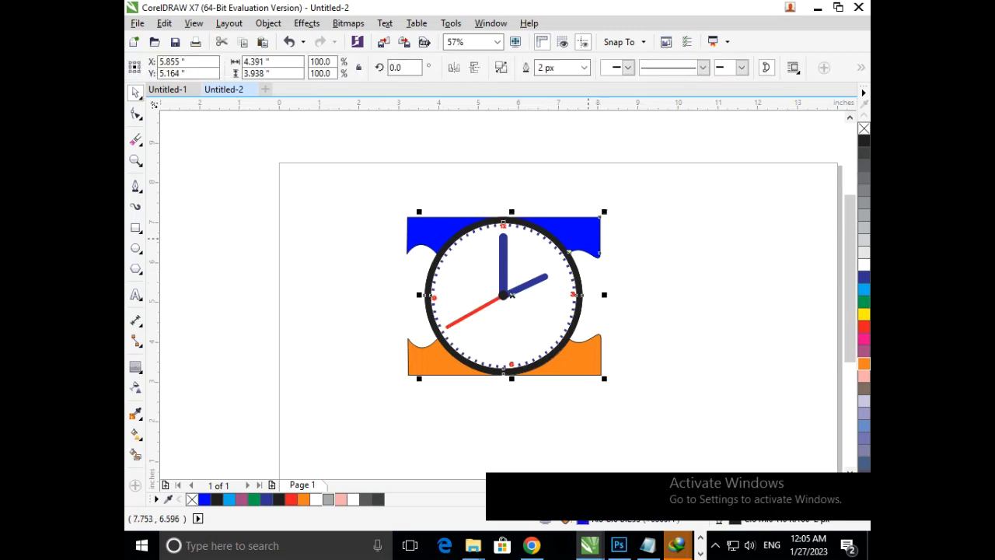
pyautogui.click(864, 290)
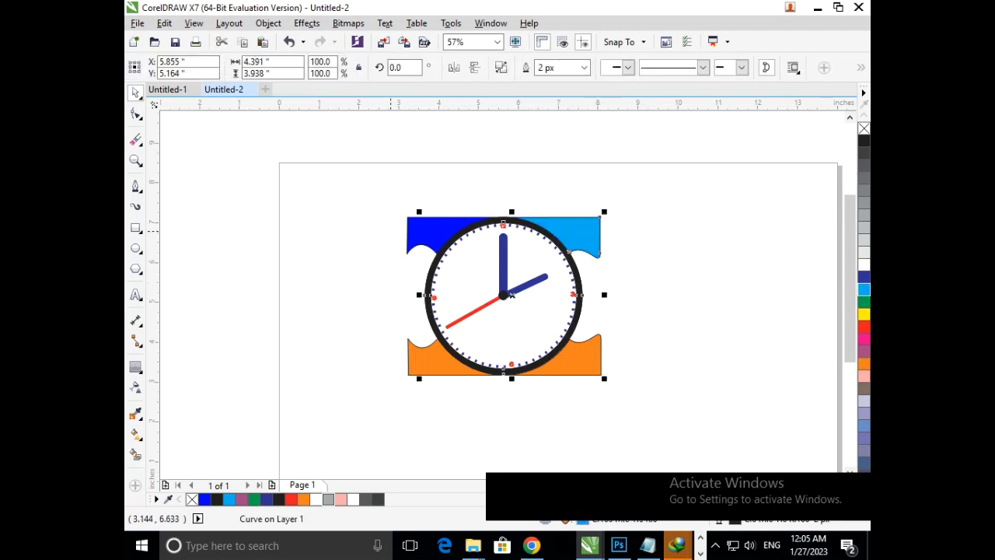
pyautogui.click(436, 237)
pyautogui.click(864, 289)
pyautogui.press('Escape')
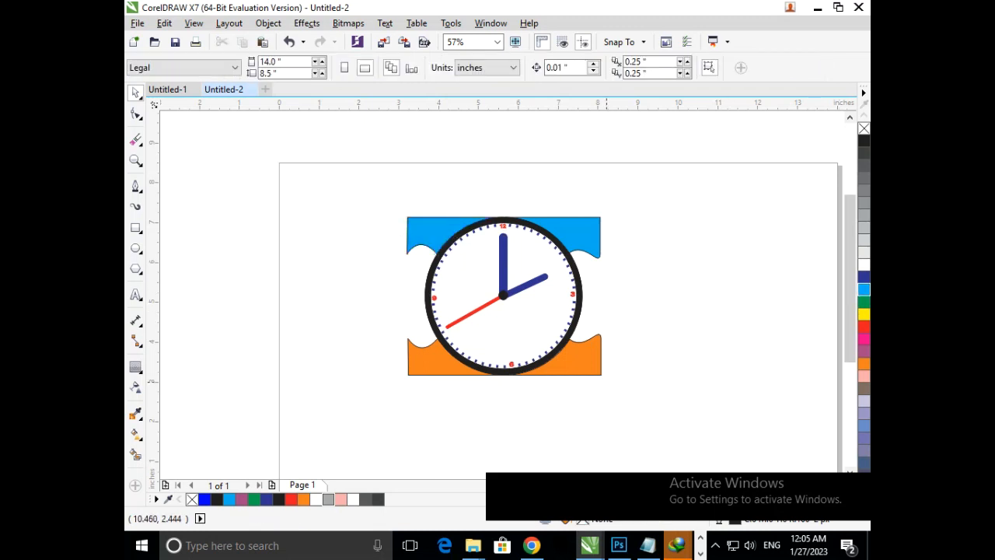
pyautogui.scroll(-1, 503, 295)
pyautogui.scroll(2, 509, 305)
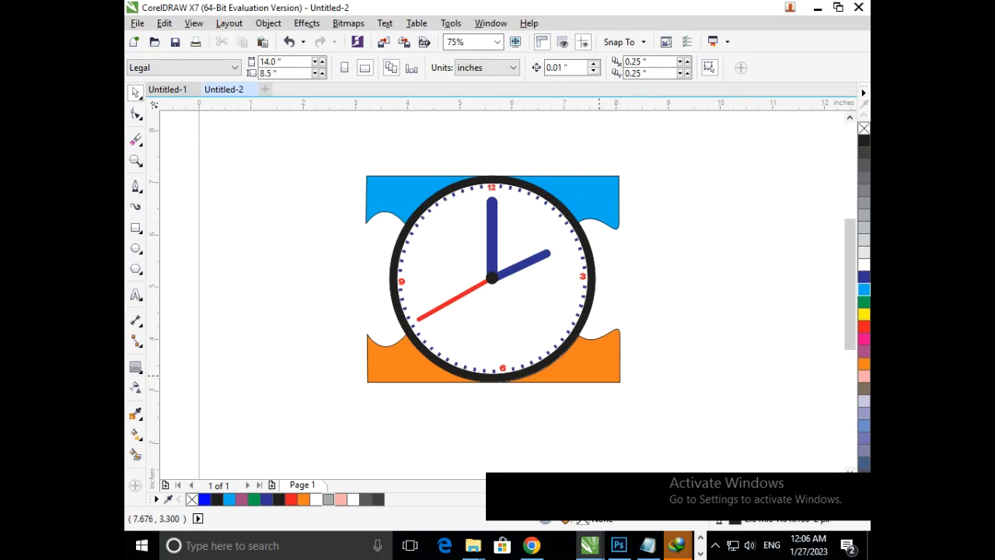
# - Try a black fill on all four strap pieces
pyautogui.click(606, 203)
pyautogui.click(864, 141)
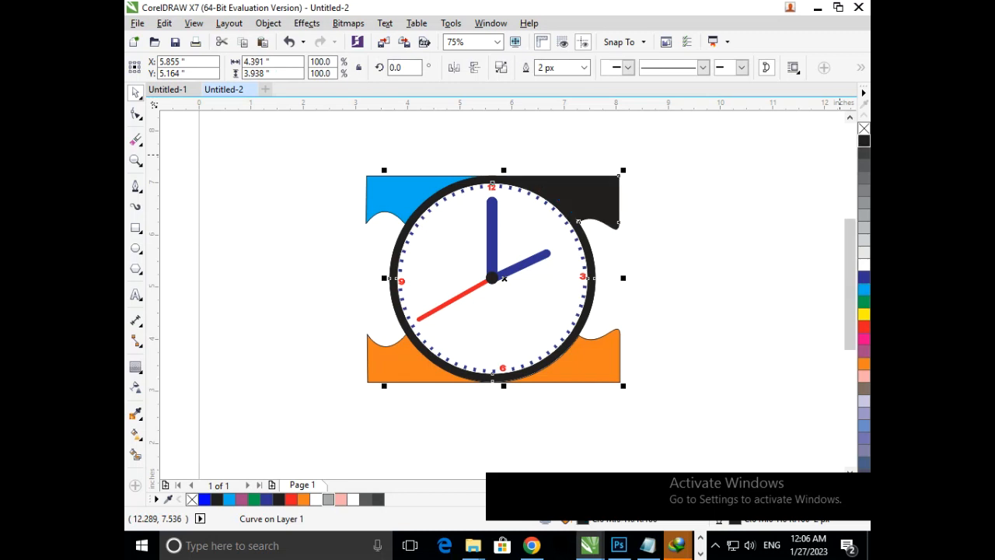
pyautogui.click(395, 192)
pyautogui.click(864, 140)
pyautogui.click(605, 360)
pyautogui.click(864, 141)
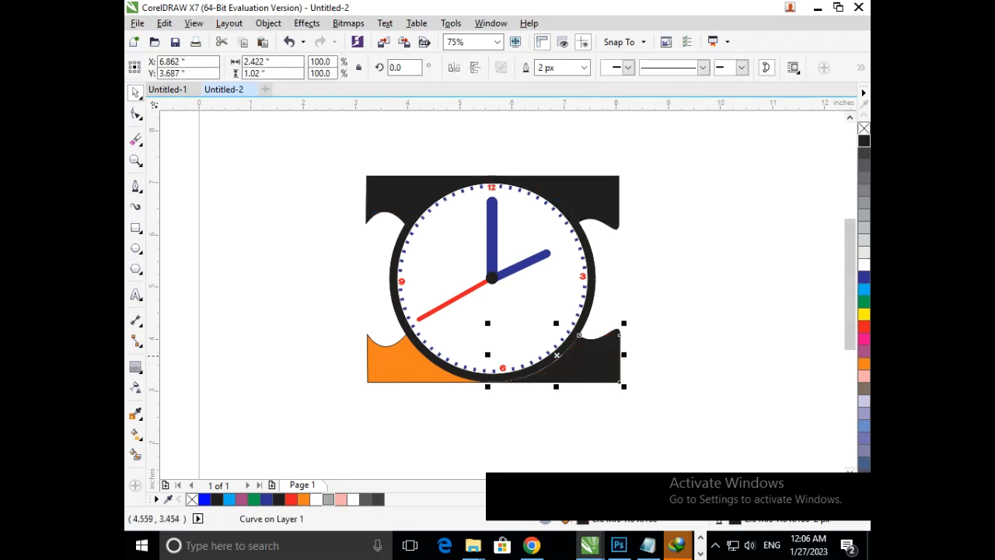
pyautogui.click(381, 366)
pyautogui.click(864, 141)
# - Undo the black fills so the strap pieces regain their light blue and orange colours
pyautogui.hotkey('ctrl', 'z')
pyautogui.hotkey('ctrl', 'z')
pyautogui.hotkey('ctrl', 'z')
pyautogui.hotkey('ctrl', 'z')
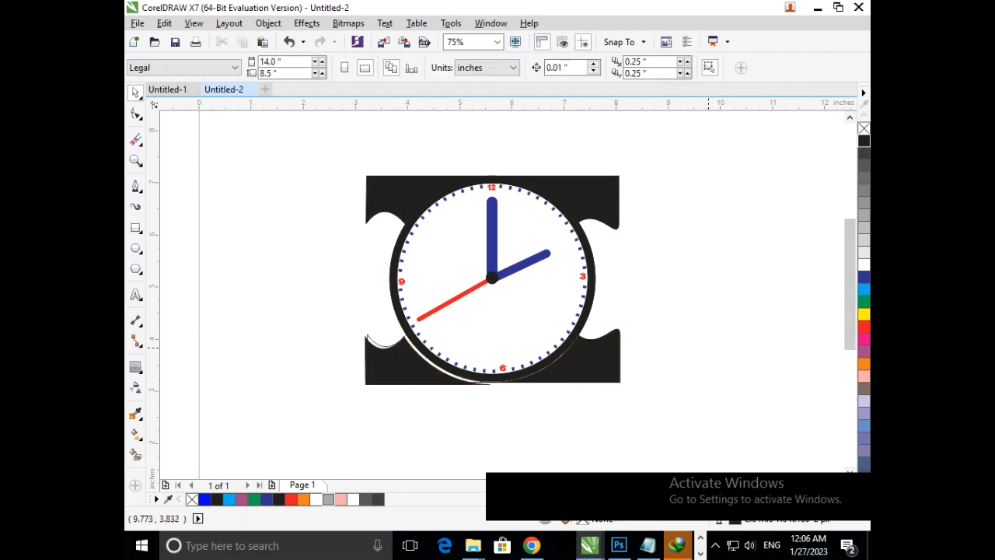
pyautogui.click(701, 308)
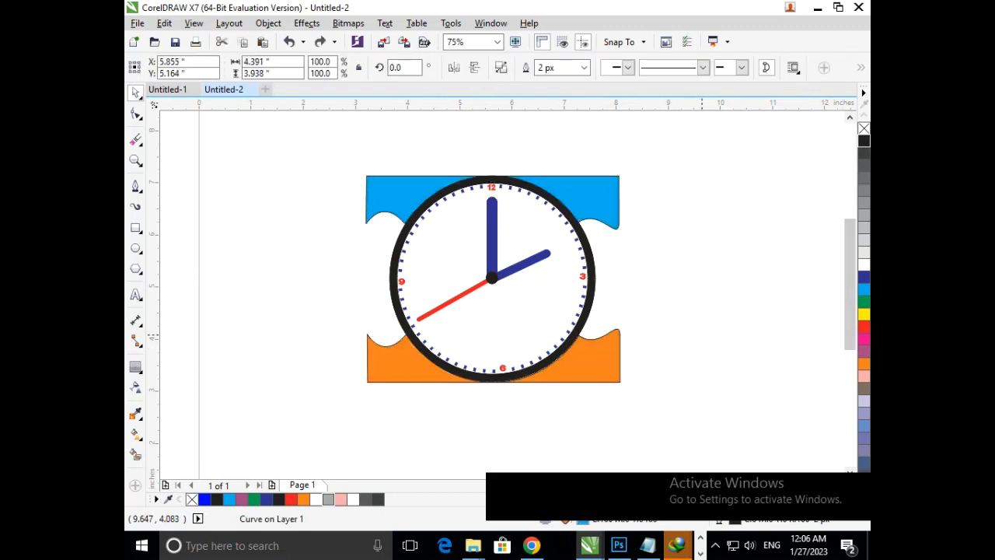
# - Fill the two upper strap pieces with purple
pyautogui.scroll(-3, 509, 306)
pyautogui.scroll(2, 595, 318)
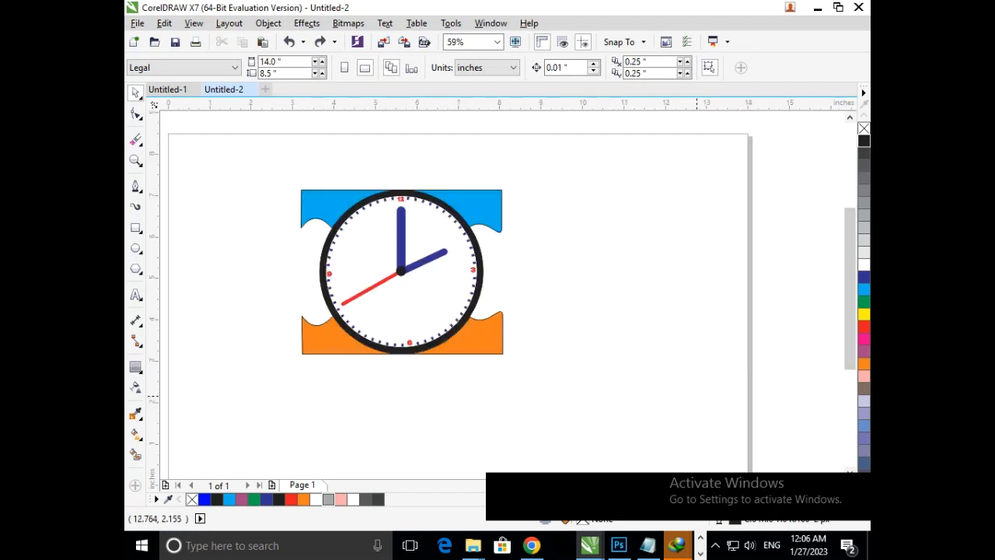
pyautogui.click(499, 209)
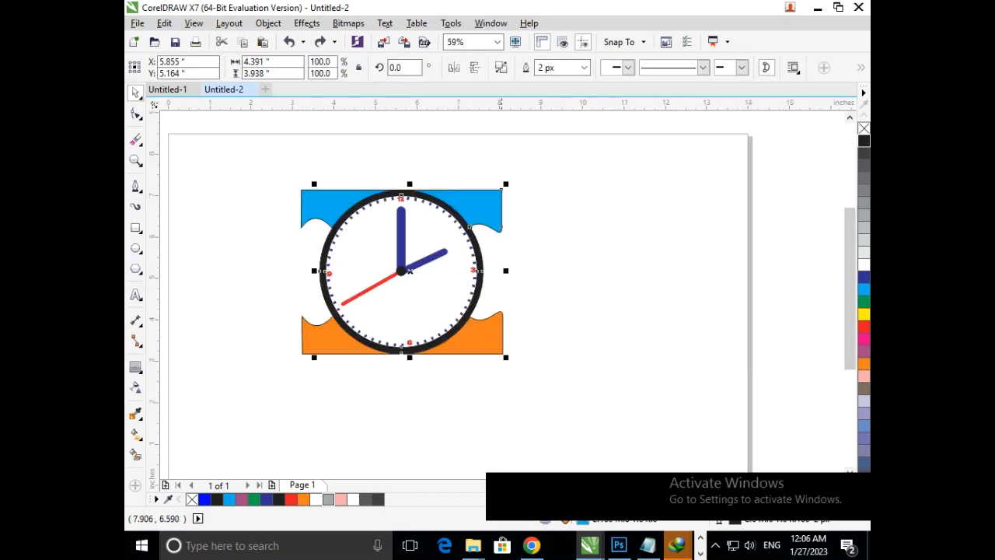
pyautogui.click(863, 351)
pyautogui.press('Escape')
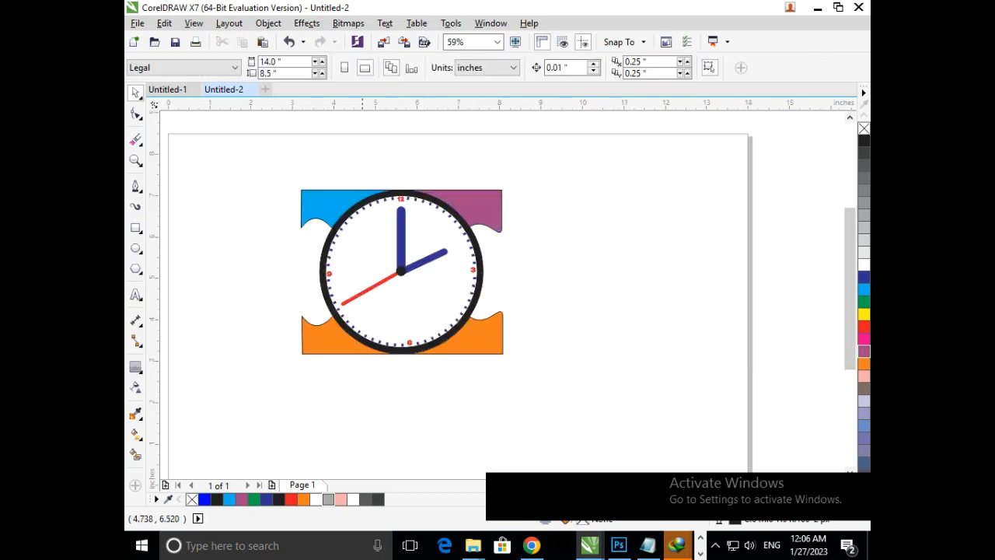
pyautogui.click(344, 201)
pyautogui.click(864, 350)
pyautogui.press('Escape')
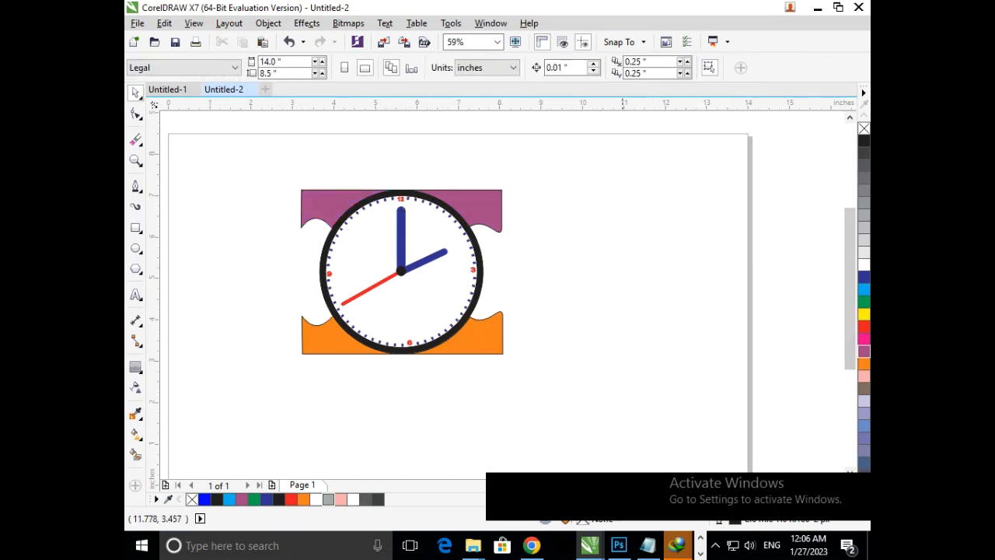
# - Try to narrow the lower-left strap piece by moving its two outer nodes inward, and undo the shift
pyautogui.scroll(-2, 464, 317)
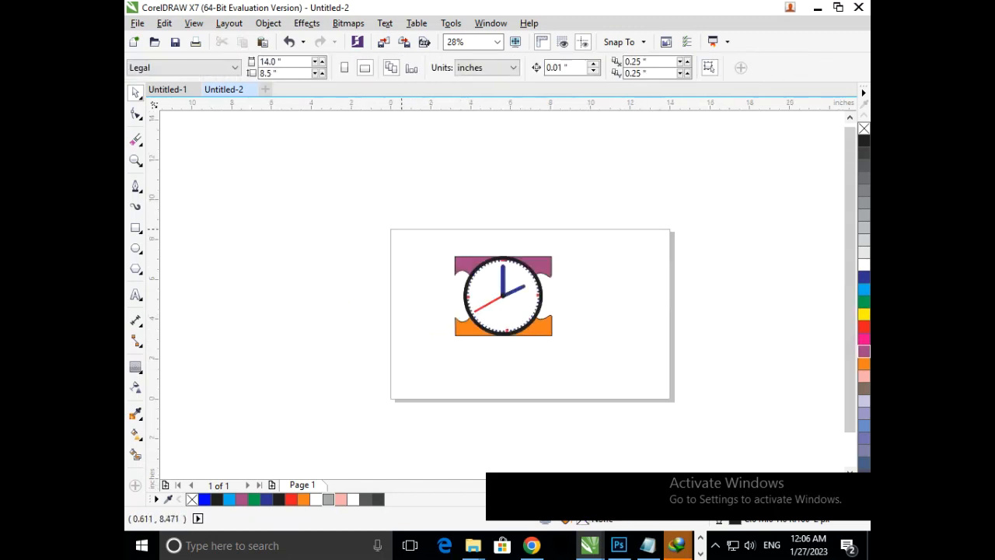
pyautogui.scroll(3, 621, 399)
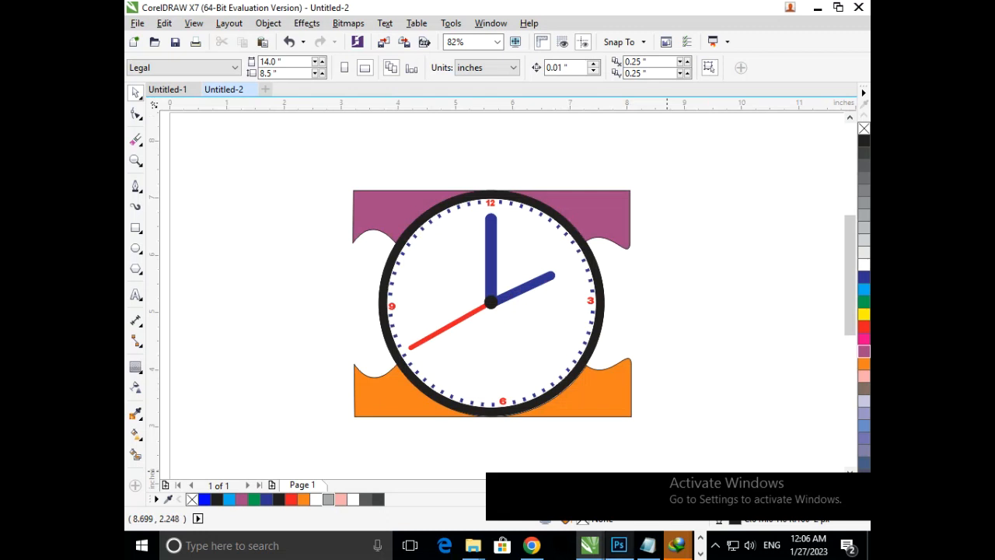
pyautogui.moveTo(619, 545)
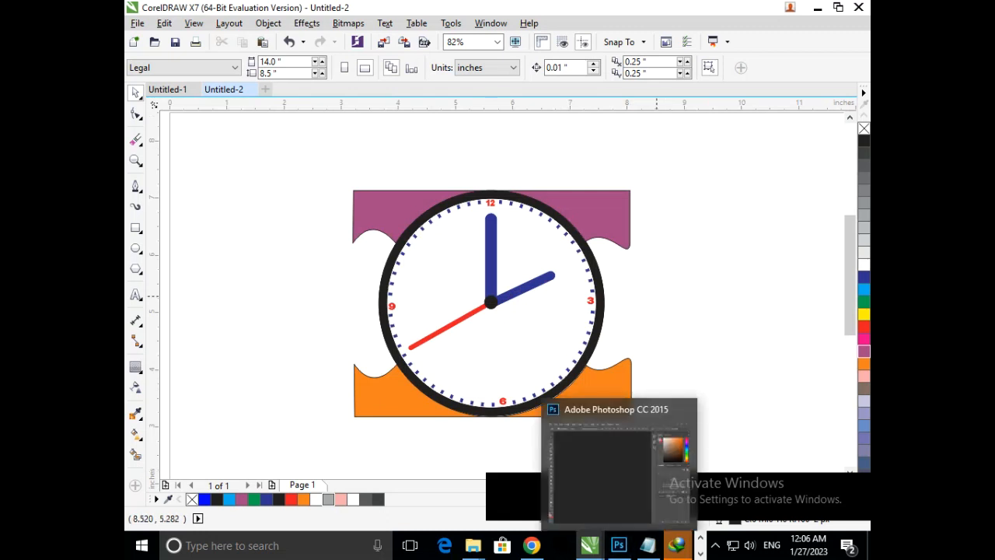
pyautogui.click(136, 113)
pyautogui.click(489, 415)
pyautogui.moveTo(342, 350); pyautogui.dragTo(367, 415)
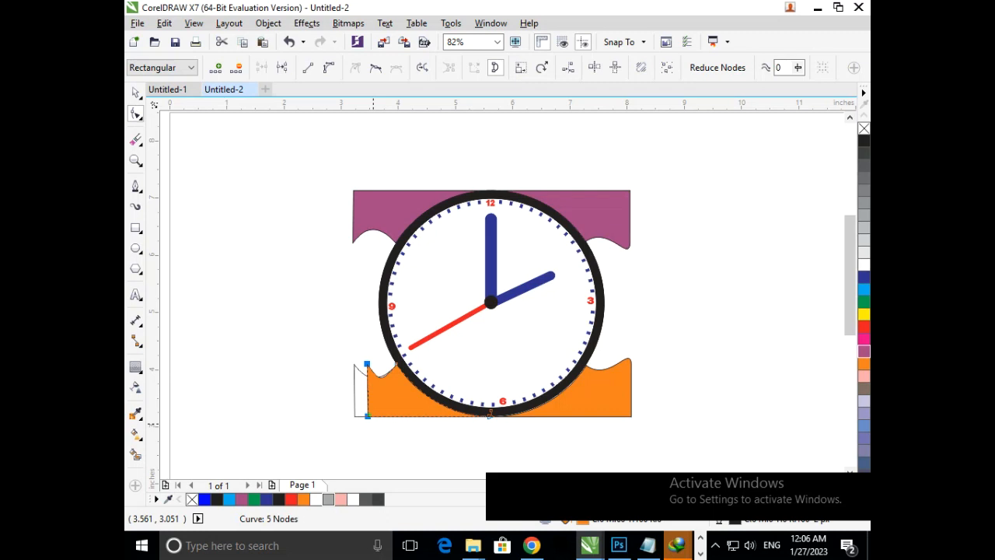
pyautogui.hotkey('ctrl', 'z')
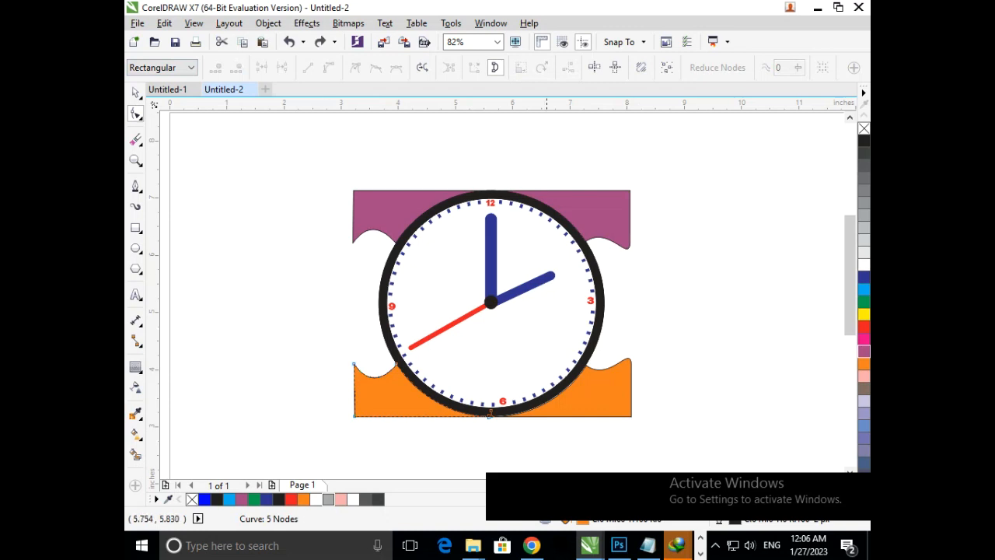
pyautogui.click(135, 93)
pyautogui.click(644, 286)
# - Colour the minute marks at the 1 and 2 o'clock positions black, both fill and outline
pyautogui.press('F2')
pyautogui.moveTo(441, 178); pyautogui.dragTo(698, 337)
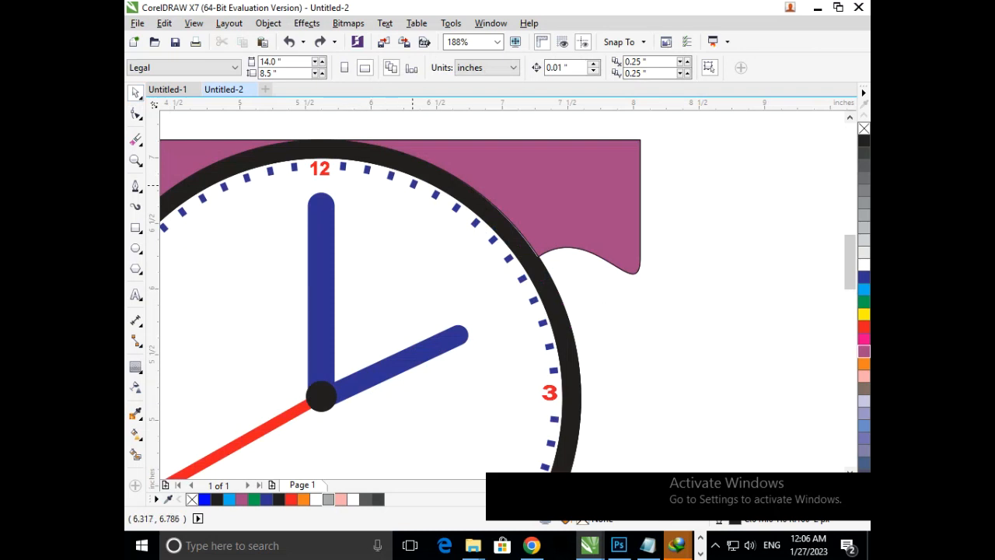
pyautogui.click(412, 182)
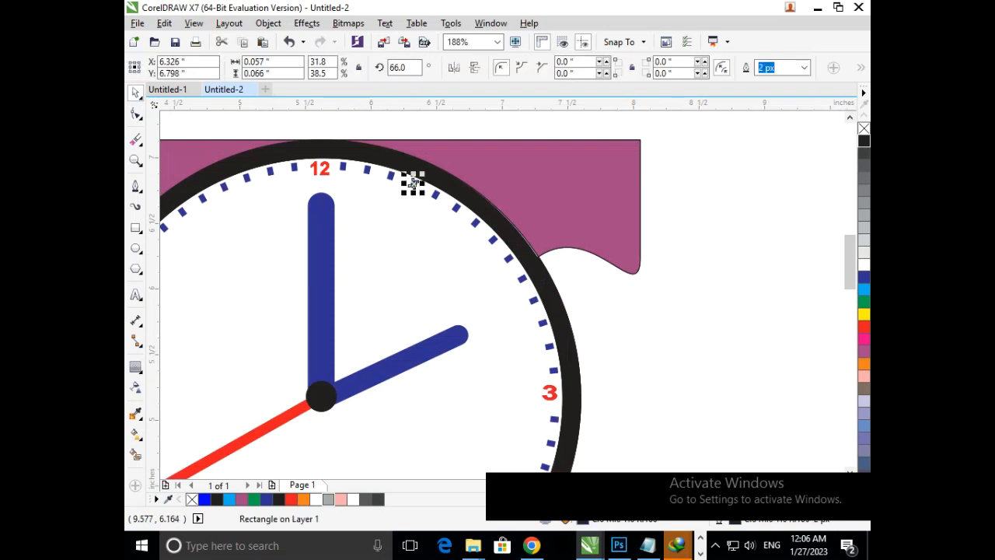
pyautogui.click(731, 273)
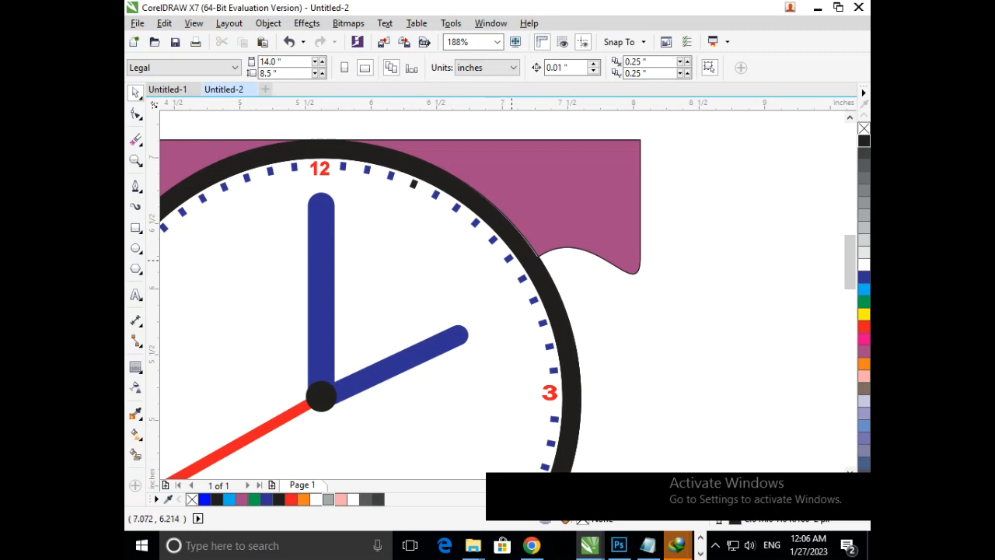
pyautogui.click(509, 258)
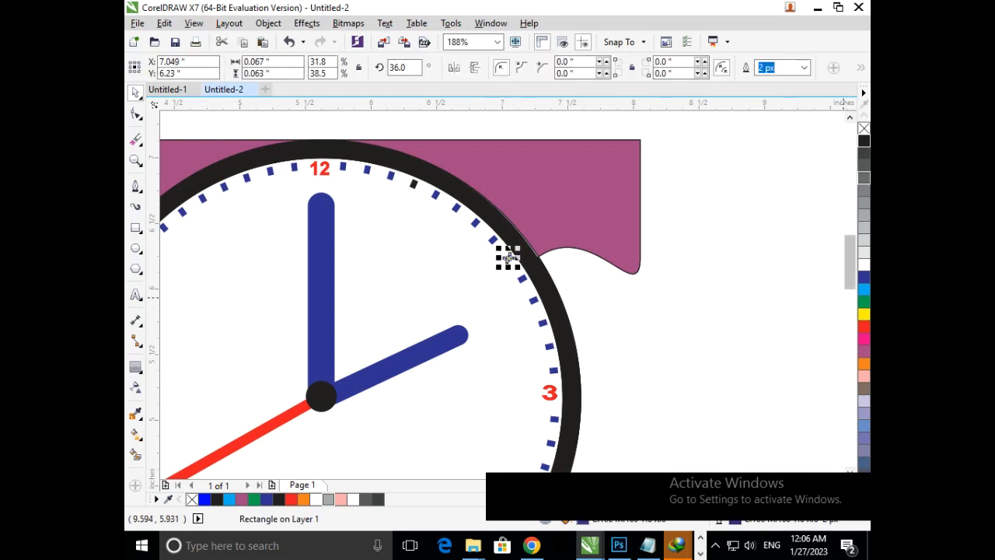
pyautogui.click(863, 141)
pyautogui.rightClick(863, 141)
pyautogui.click(778, 282)
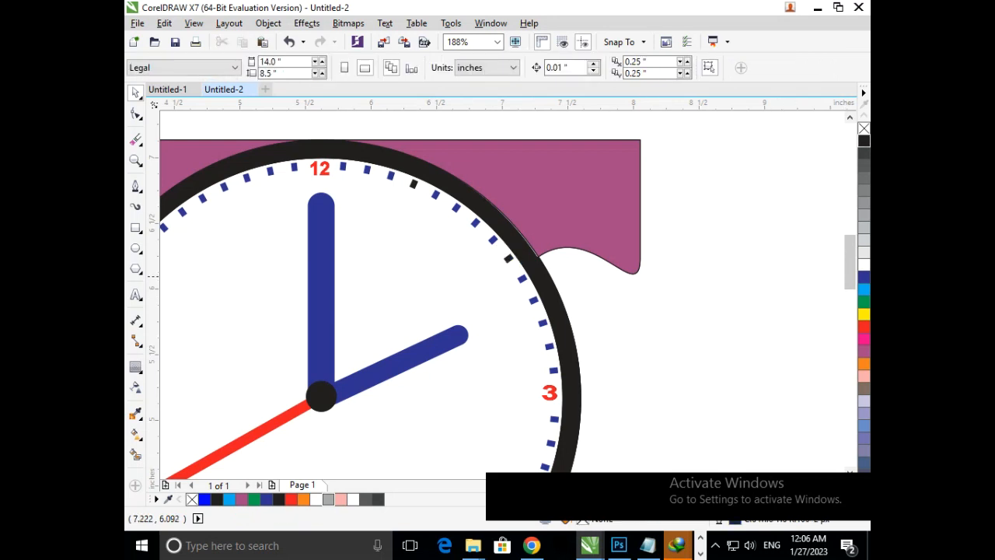
# - Give the minute mark just above the number 3 a black fill and outline
pyautogui.click(553, 370)
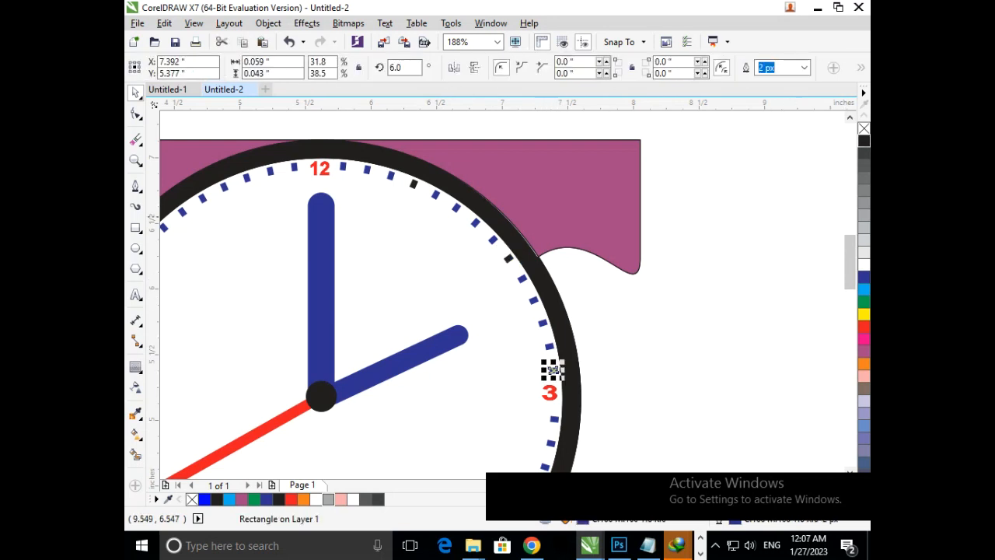
pyautogui.click(864, 141)
pyautogui.rightClick(864, 141)
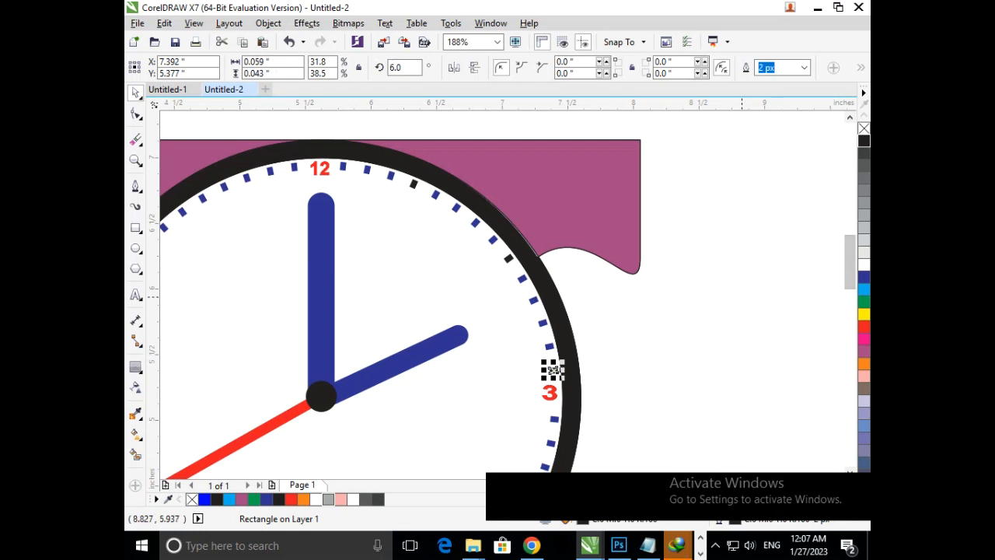
pyautogui.click(772, 304)
# - Colour the minute marks at the 4 and 5 o'clock positions black
pyautogui.scroll(-5, 402, 294)
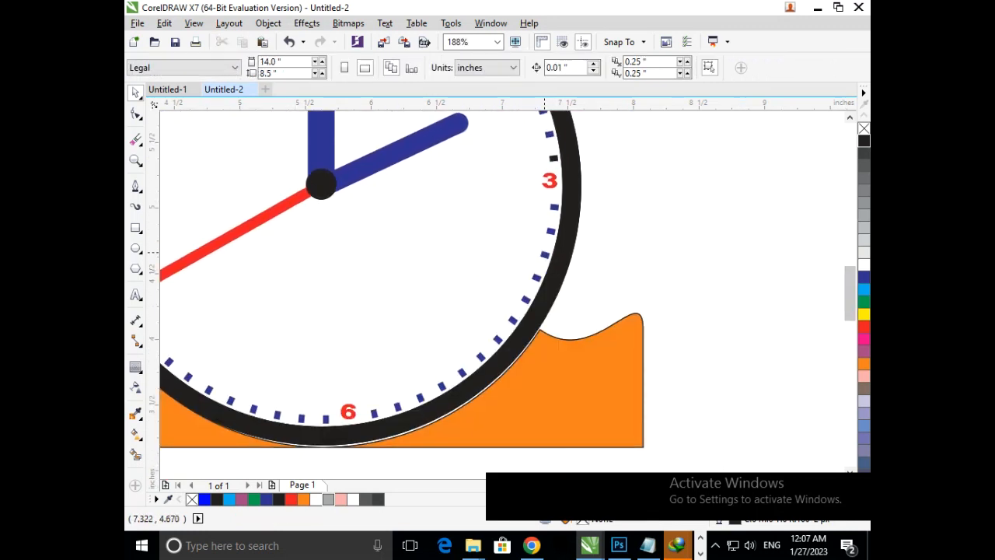
pyautogui.click(524, 299)
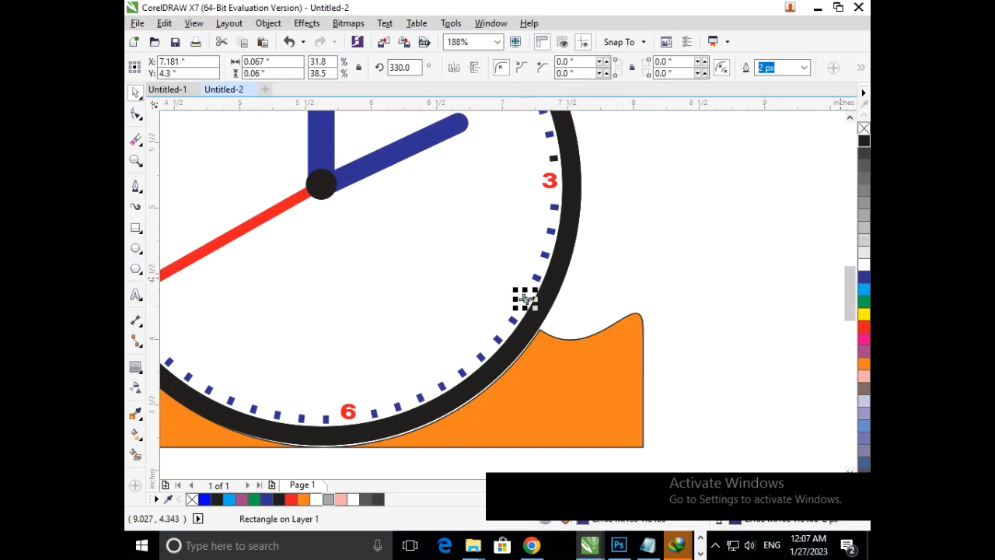
pyautogui.press('Escape')
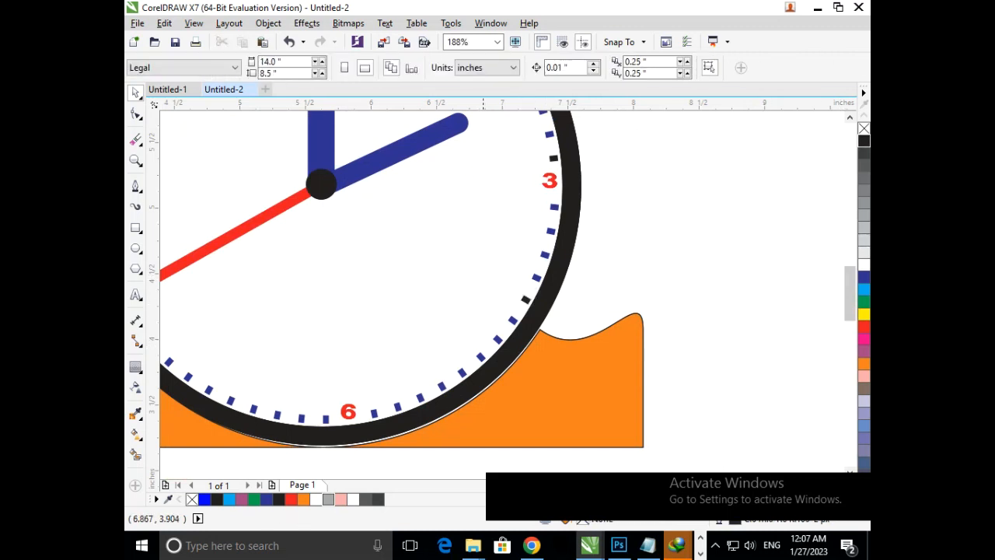
pyautogui.click(440, 386)
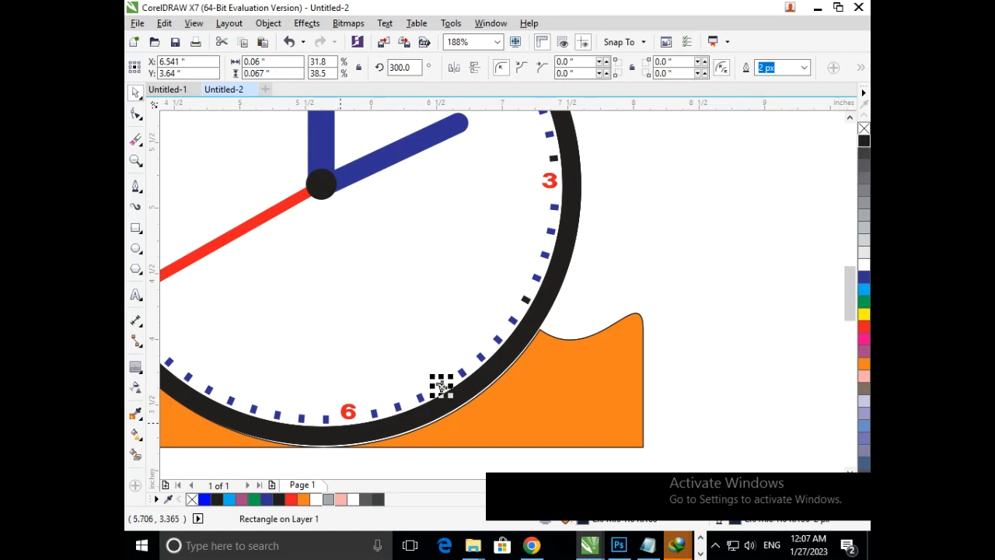
pyautogui.hotkey('ctrl', 'r')
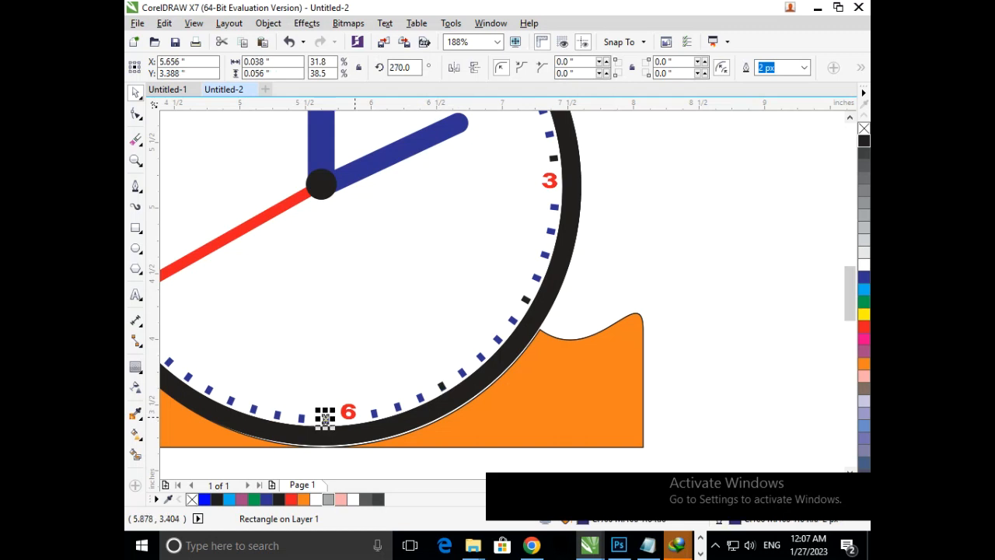
# - Swap the number 6 with the minute mark beside it, placing the 6 at the dial's bottom centre
pyautogui.click(331, 404)
pyautogui.scroll(-2, 622, 393)
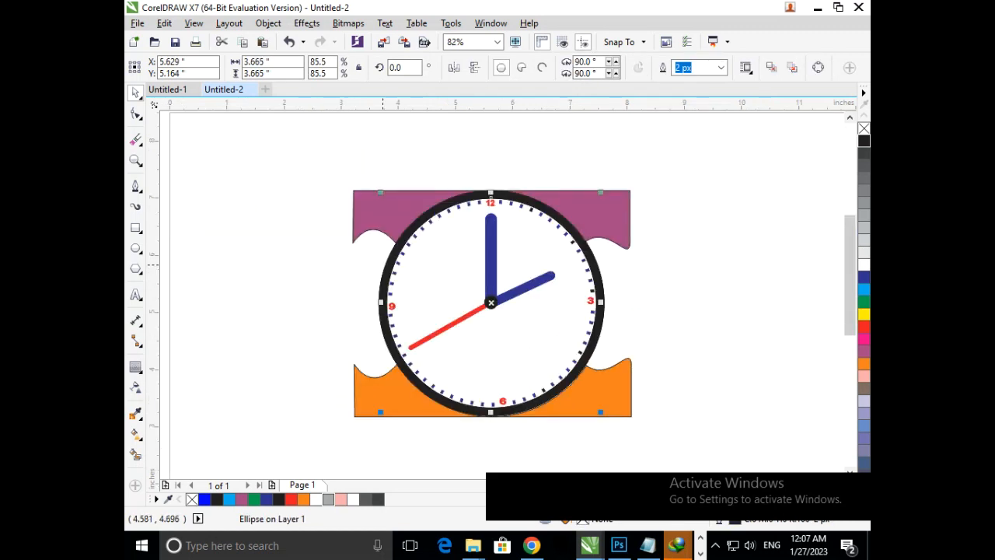
pyautogui.scroll(5, 525, 381)
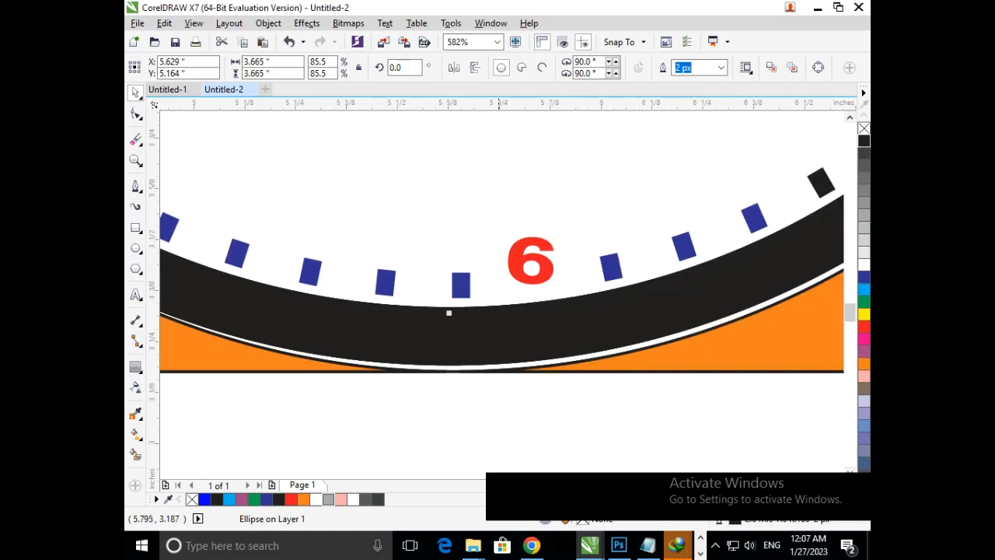
pyautogui.moveTo(524, 272)
pyautogui.mouseDown()
pyautogui.moveTo(448, 255)
pyautogui.moveTo(495, 279)
pyautogui.moveTo(539, 276)
pyautogui.mouseUp()
pyautogui.moveTo(454, 245); pyautogui.dragTo(471, 278)
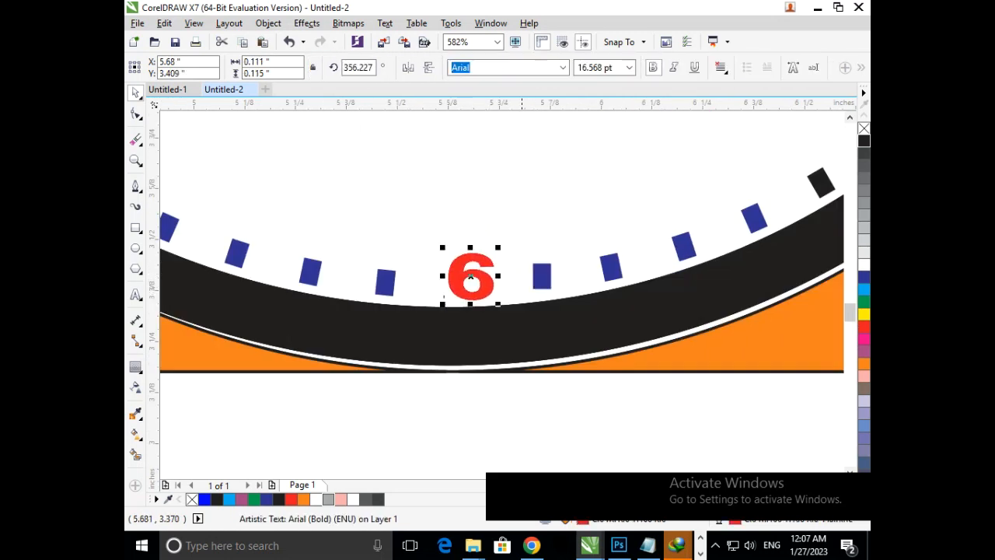
# - Colour the minute marks at the 7 and 8 o'clock positions black
pyautogui.click(543, 268)
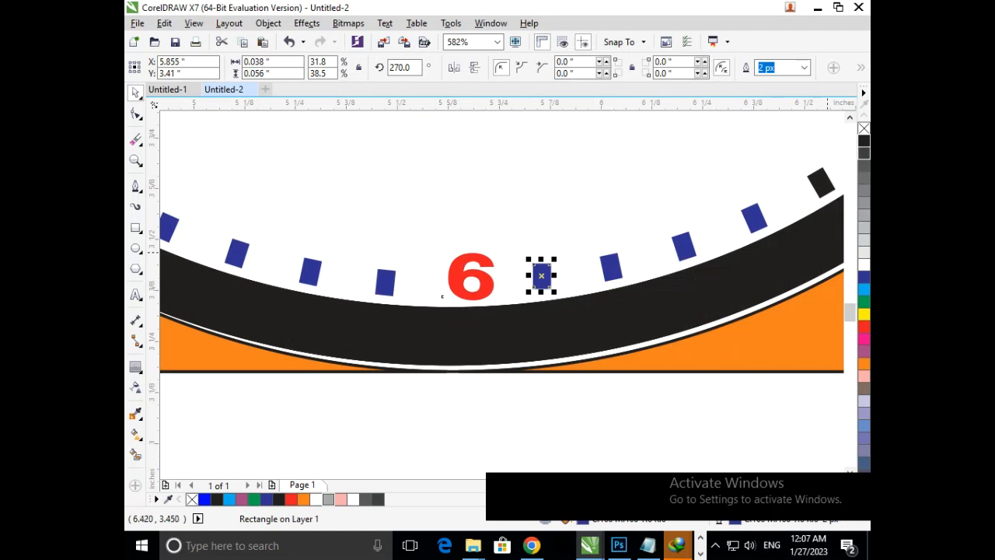
pyautogui.scroll(1, 564, 139)
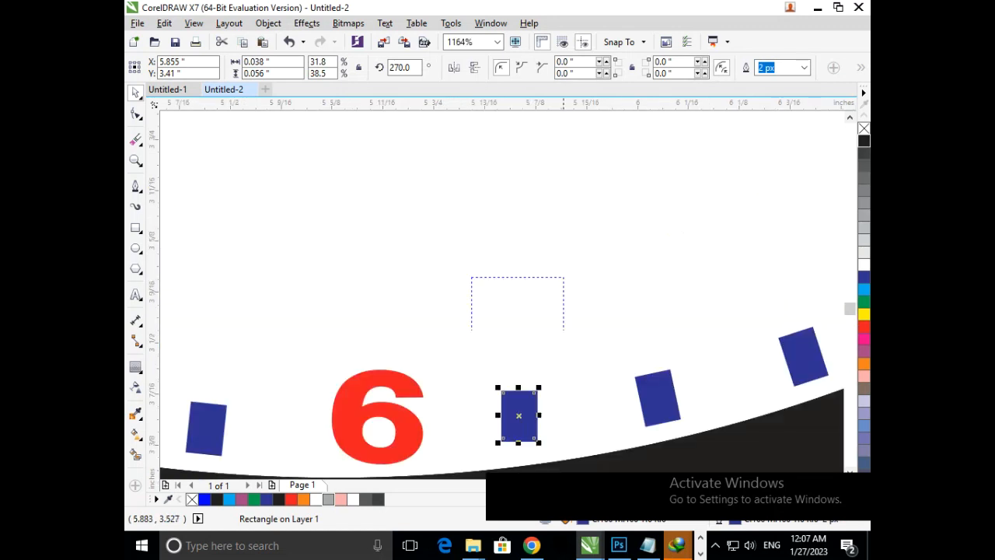
pyautogui.scroll(-2, 501, 296)
pyautogui.scroll(-3, 505, 325)
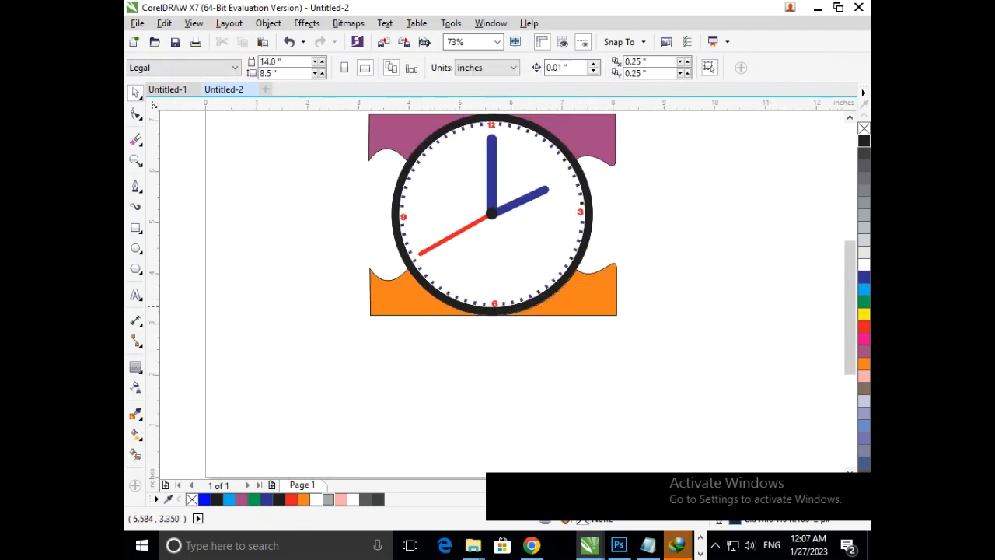
pyautogui.scroll(1, 489, 273)
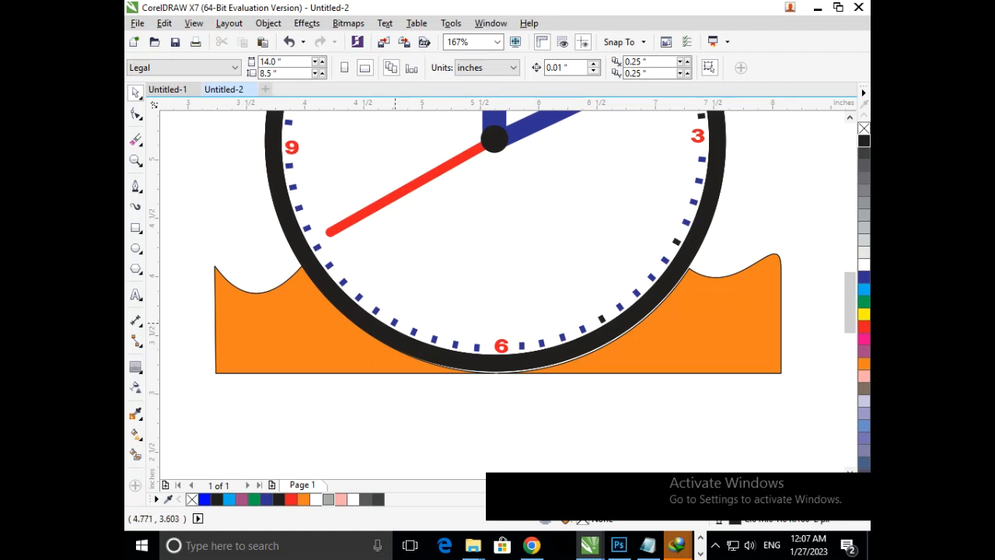
pyautogui.click(393, 320)
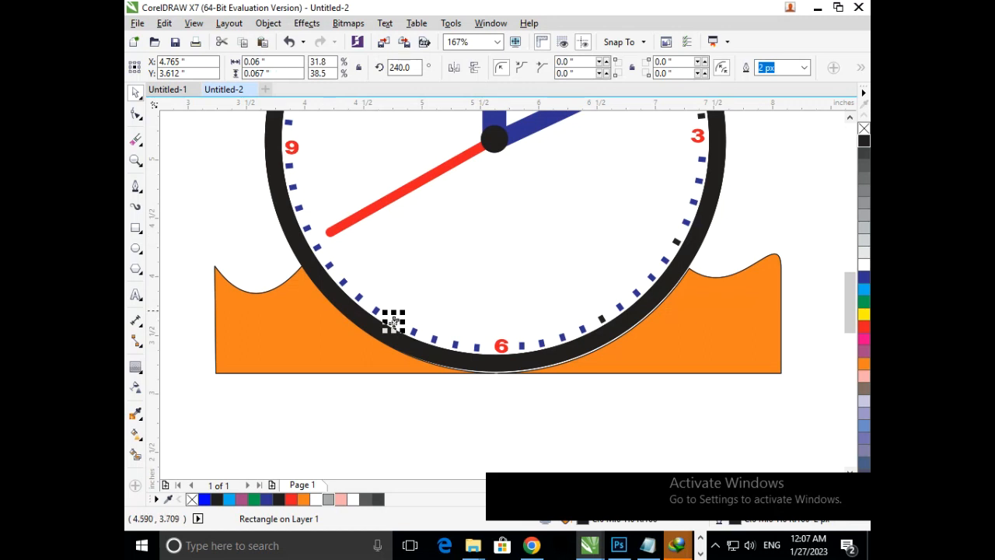
pyautogui.hotkey('ctrl', 'r')
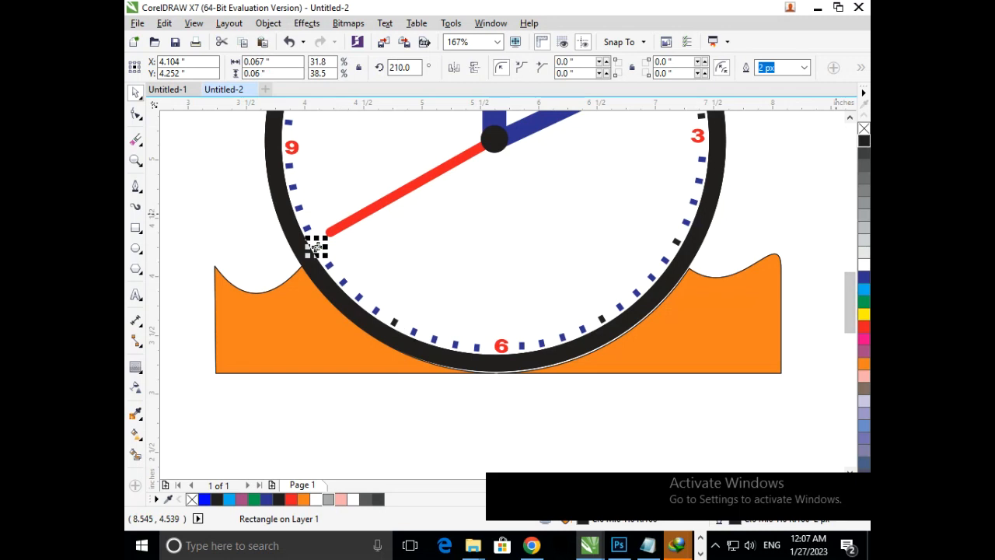
pyautogui.press('Escape')
pyautogui.scroll(-2, 490, 269)
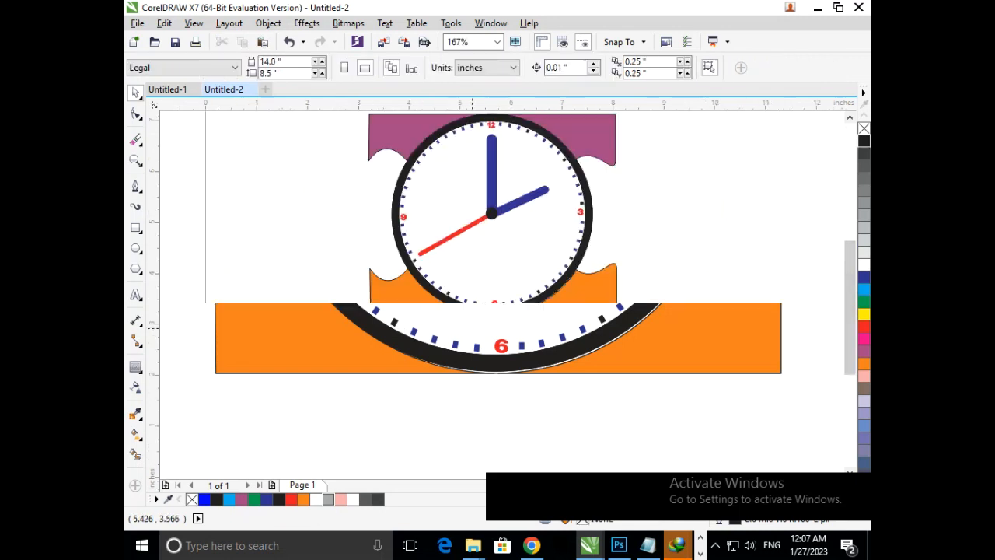
# - Colour the minute marks at the 10 and 11 o'clock positions black, both fill and outline
pyautogui.scroll(3, 365, 128)
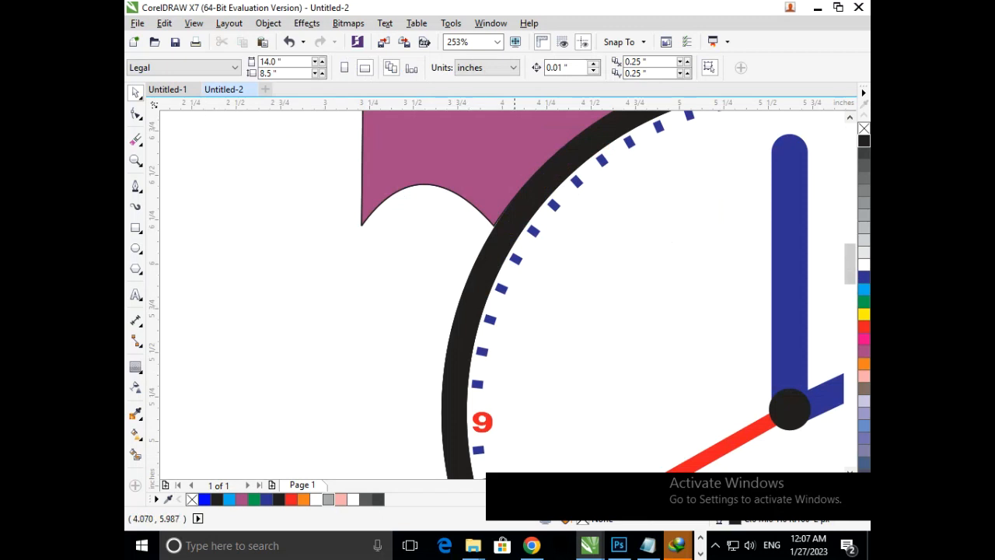
pyautogui.scroll(2, 526, 227)
pyautogui.click(505, 289)
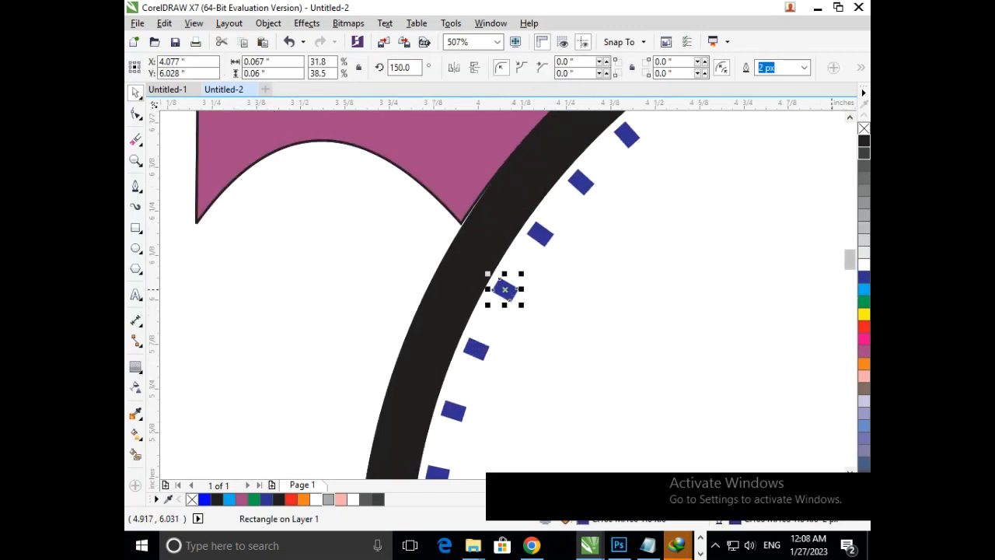
pyautogui.click(864, 141)
pyautogui.press('F3')
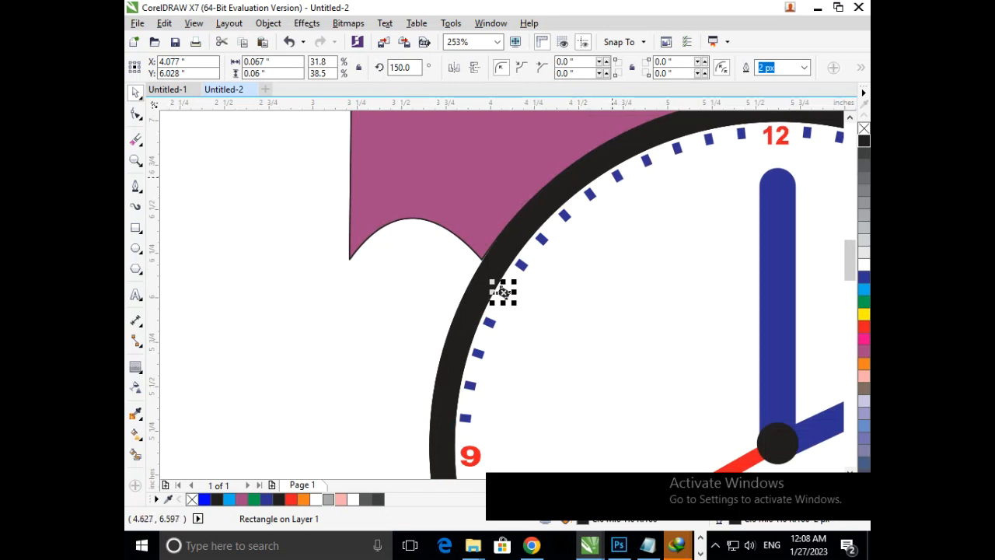
pyautogui.click(617, 176)
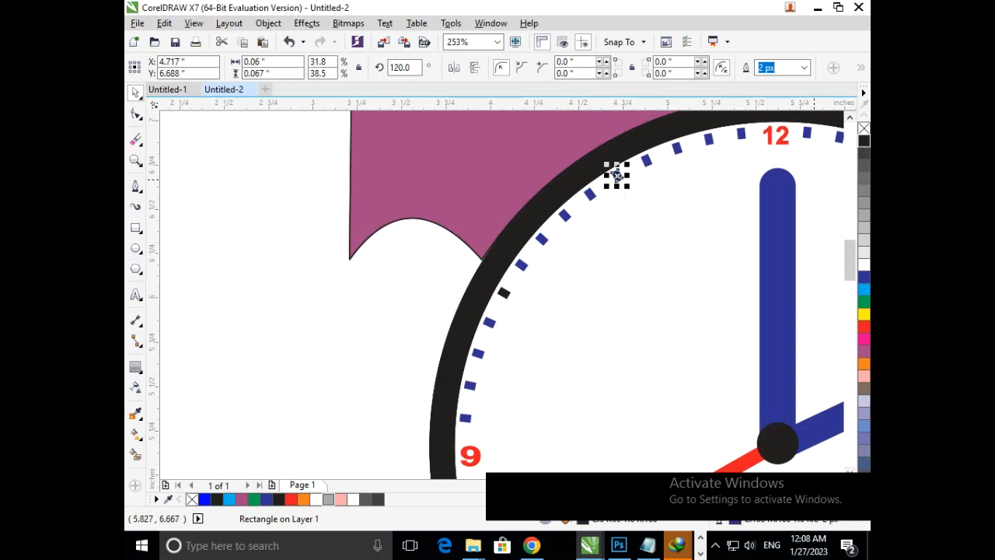
pyautogui.press('F3')
pyautogui.press('F3')
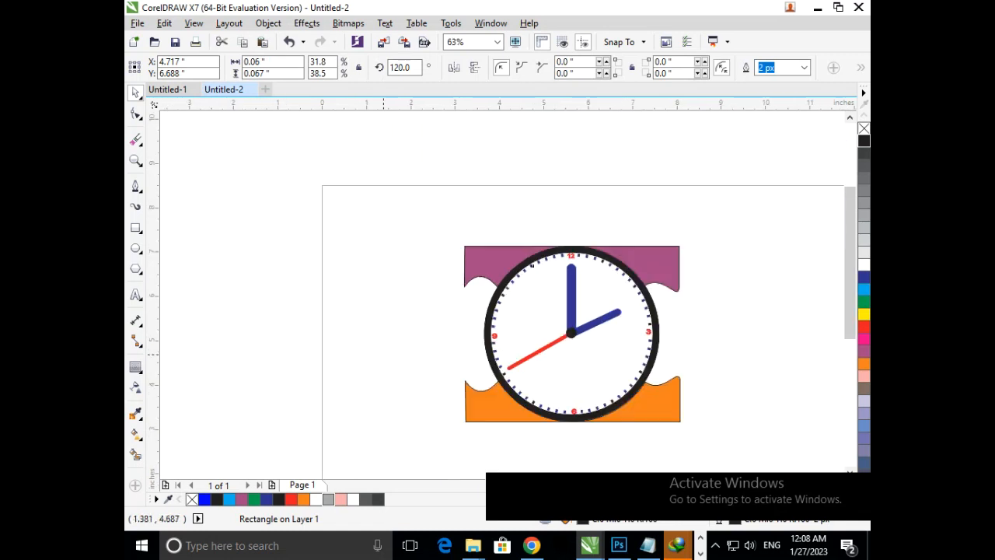
pyautogui.press('Escape')
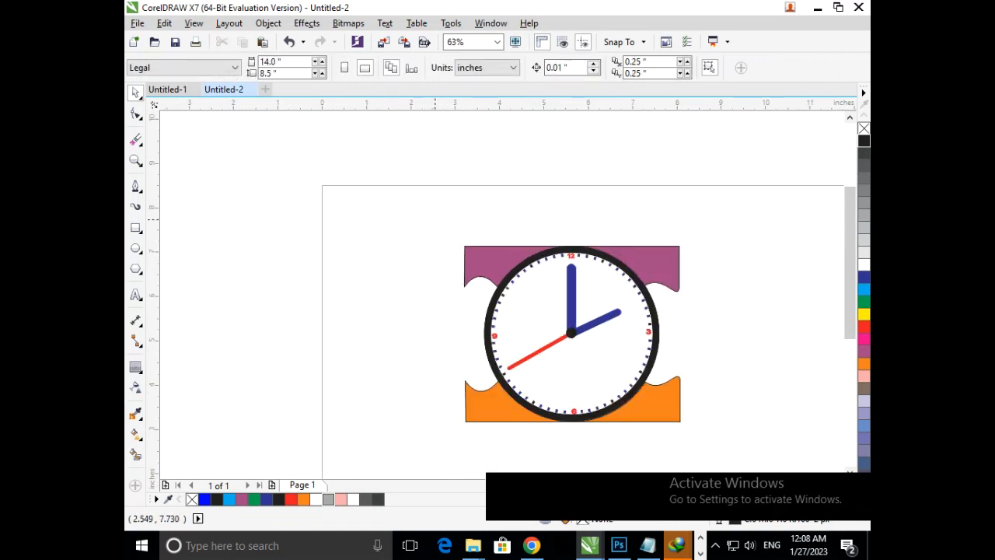
pyautogui.scroll(1, 712, 414)
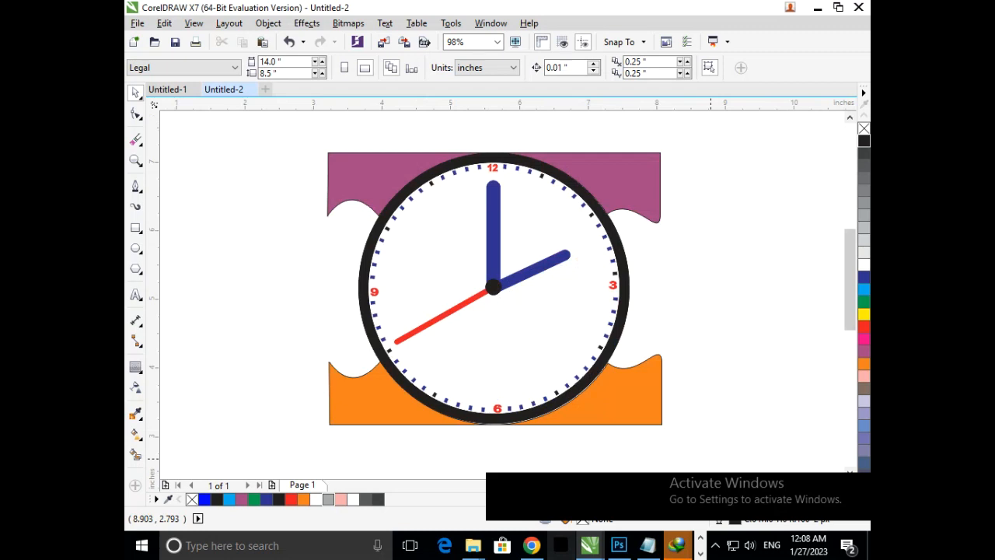
pyautogui.scroll(-2, 525, 288)
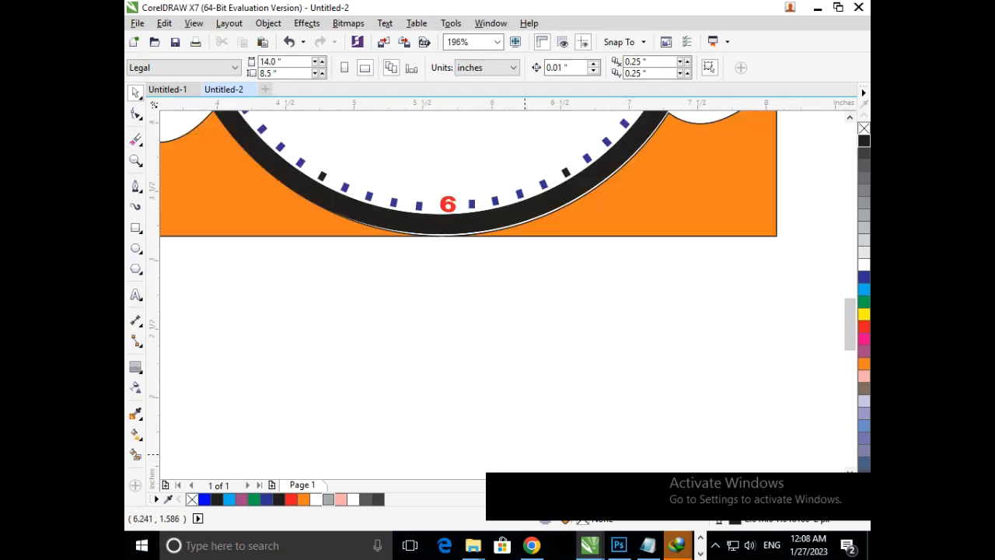
pyautogui.press('F3')
pyautogui.moveTo(370, 126); pyautogui.dragTo(589, 281)
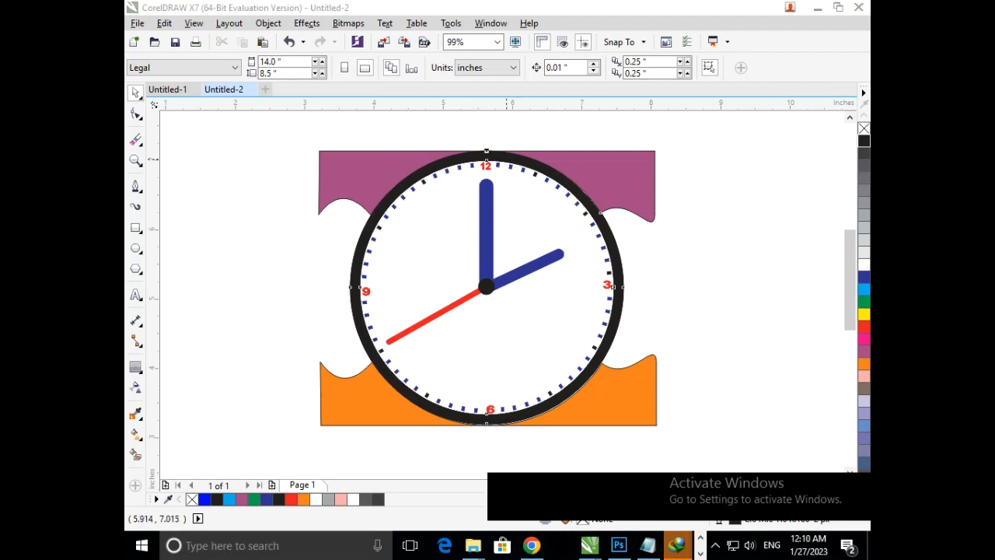
pyautogui.moveTo(505, 161); pyautogui.dragTo(579, 204)
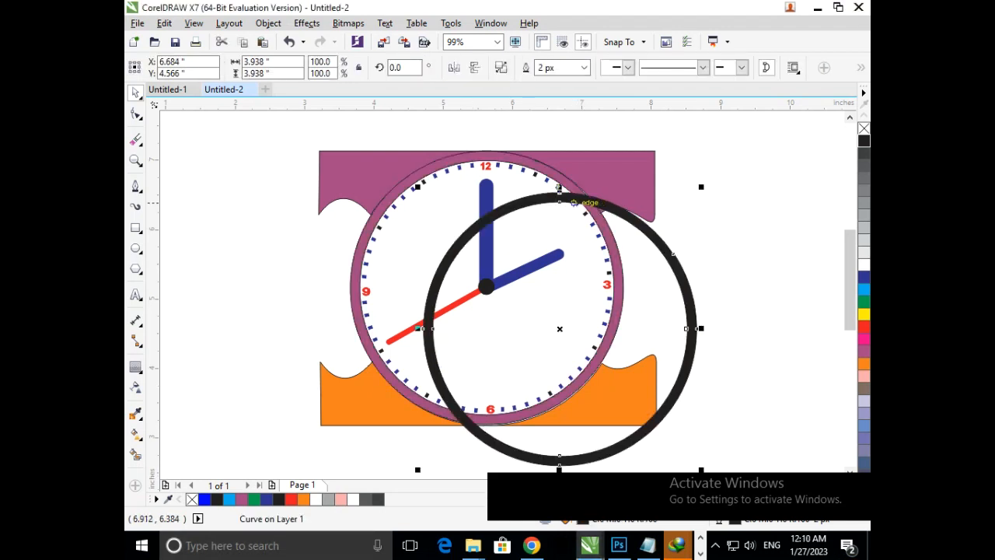
pyautogui.hotkey('ctrl', 'z')
pyautogui.press('Escape')
# - Enlarge the black hour mark at 1 o'clock to about 0.152 by 0.176 inches, keeping it just inside the ring
pyautogui.press('F2')
pyautogui.moveTo(513, 158); pyautogui.dragTo(576, 208)
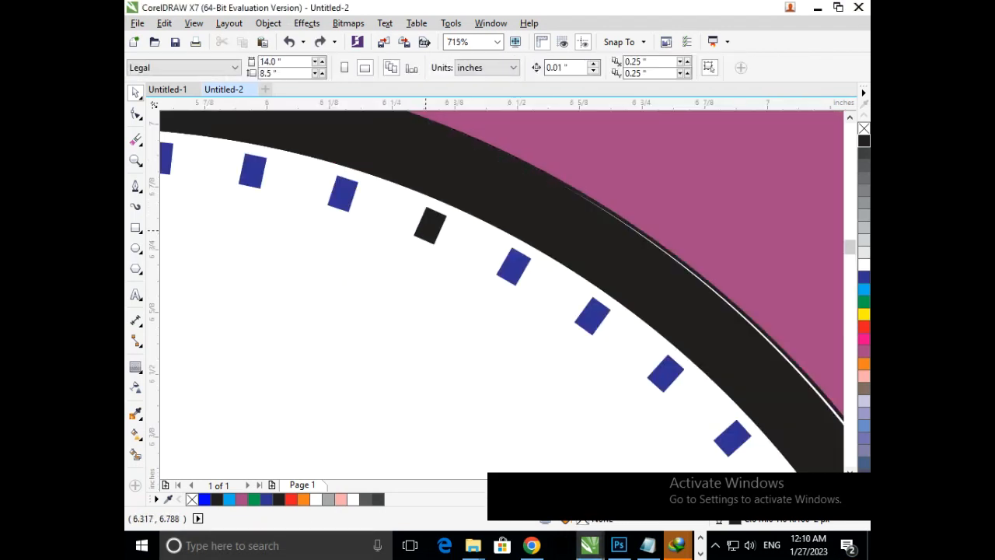
pyautogui.click(426, 230)
pyautogui.moveTo(410, 247)
pyautogui.mouseDown()
pyautogui.moveTo(386, 274)
pyautogui.moveTo(419, 262)
pyautogui.mouseUp()
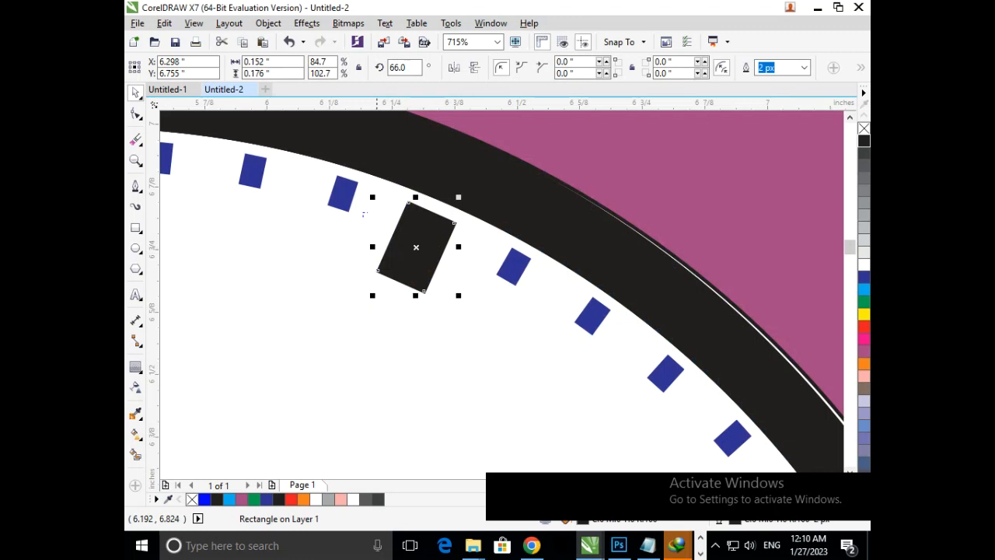
pyautogui.press('F3')
pyautogui.click(716, 287)
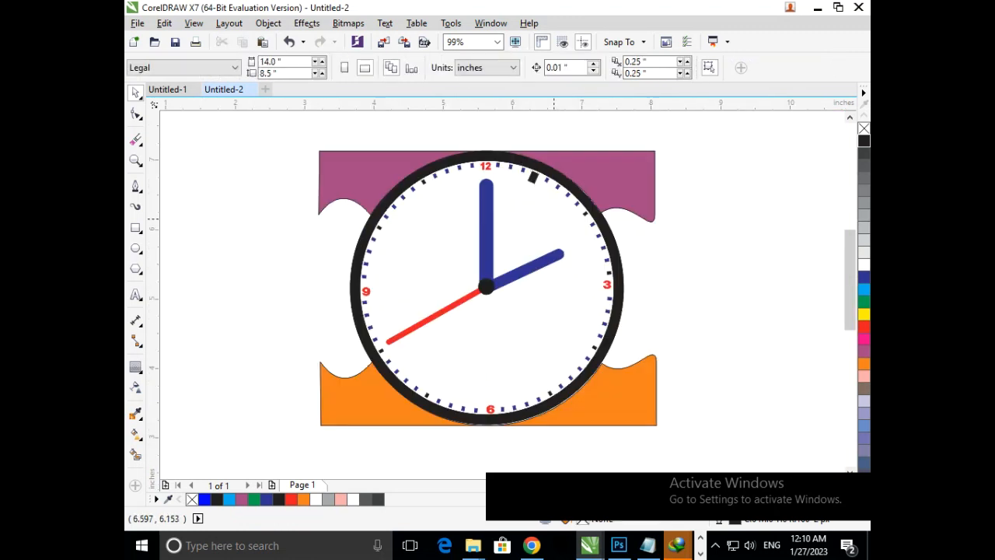
# - Try narrowing the enlarged 1 o'clock mark to about 0.132 inches wide
pyautogui.moveTo(588, 221); pyautogui.dragTo(587, 221)
pyautogui.click(430, 223)
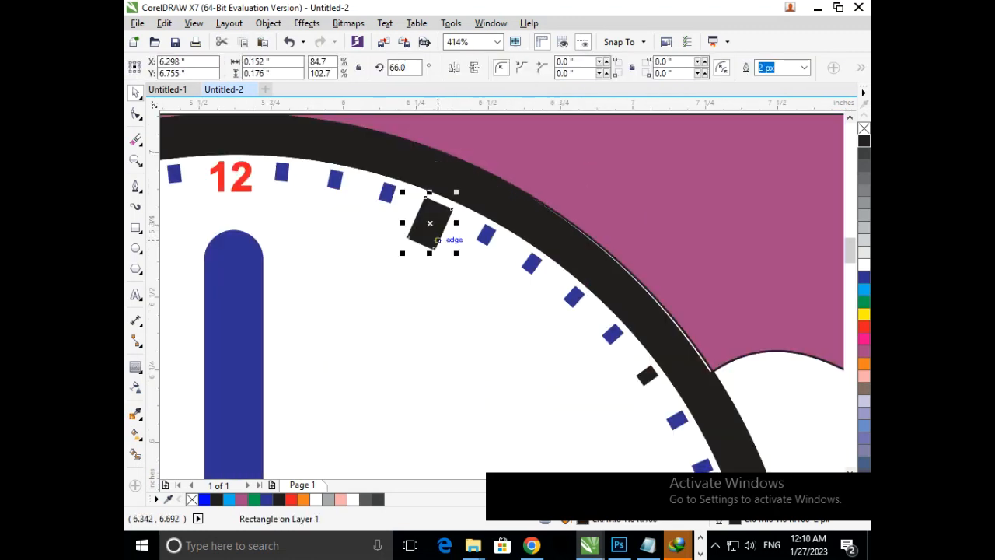
pyautogui.moveTo(457, 223); pyautogui.dragTo(445, 223)
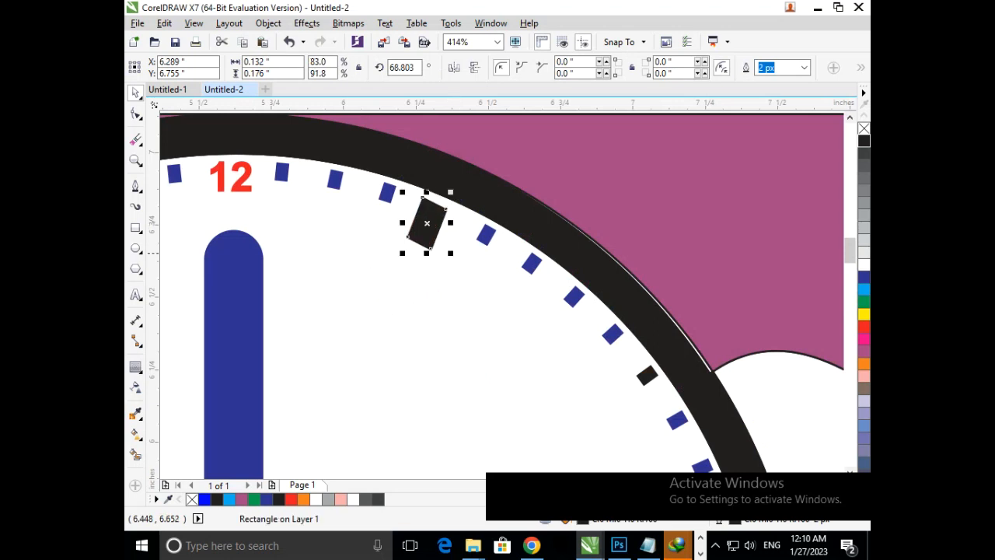
pyautogui.press('F3')
pyautogui.press('Escape')
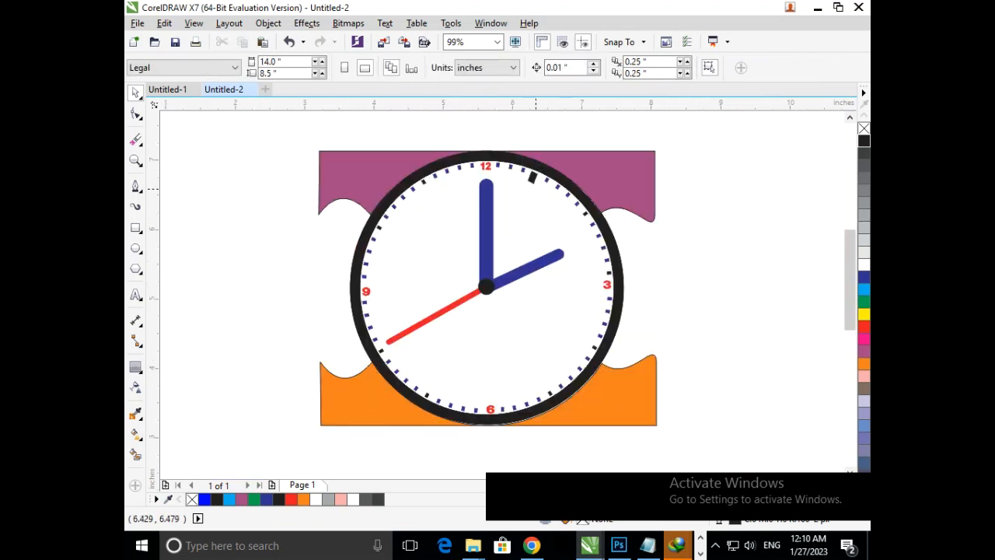
# - Move the enlarged 1 o'clock mark off the dial into the empty area beside the watch
pyautogui.click(533, 177)
pyautogui.moveTo(533, 177); pyautogui.dragTo(691, 256)
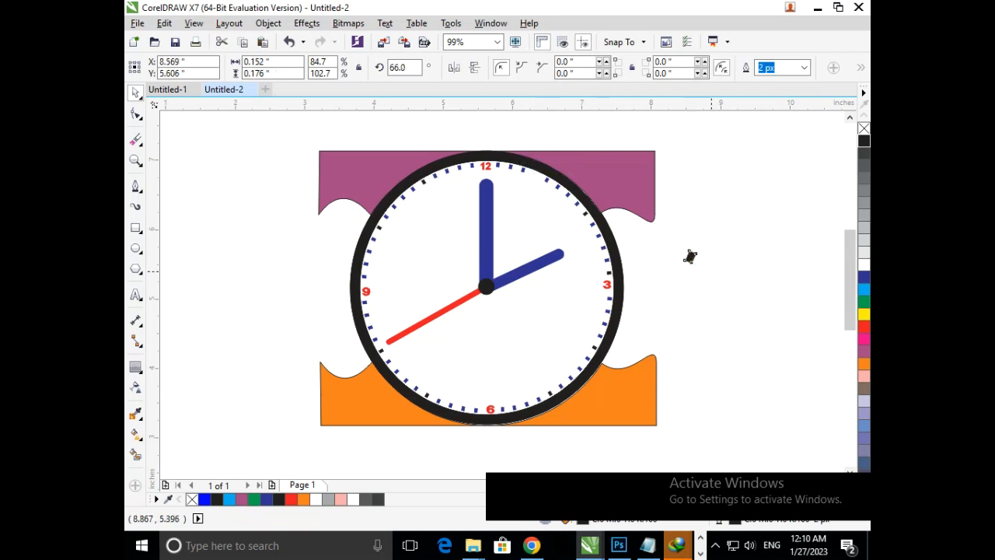
pyautogui.moveTo(701, 266); pyautogui.dragTo(711, 270)
pyautogui.click(703, 284)
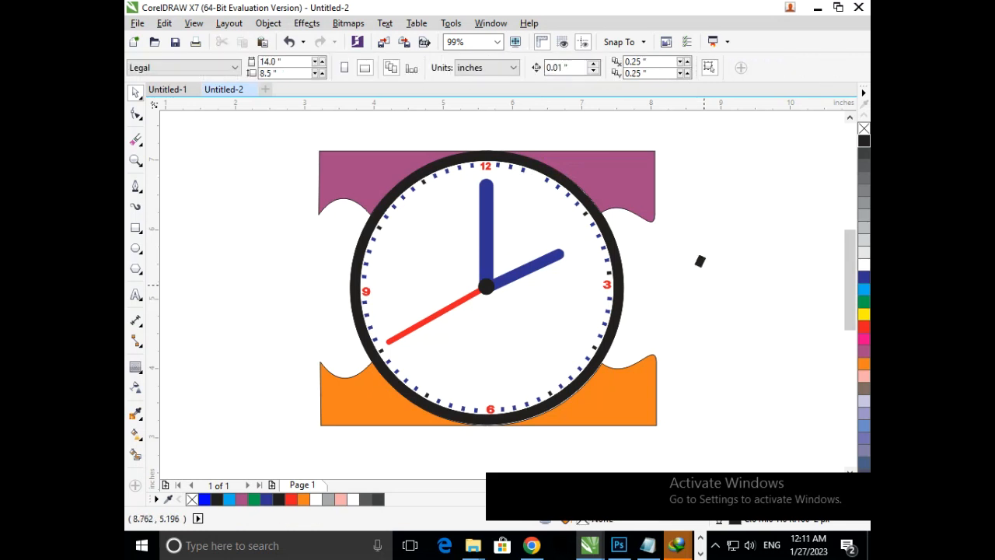
# - Try rotating and skewing the enlarged mark beside the watch, and undo the changes back to its place at 1 o'clock
pyautogui.scroll(4, 723, 241)
pyautogui.click(589, 350)
pyautogui.click(592, 357)
pyautogui.moveTo(629, 310)
pyautogui.mouseDown()
pyautogui.moveTo(647, 297)
pyautogui.moveTo(631, 311)
pyautogui.mouseUp()
pyautogui.click(591, 360)
pyautogui.click(590, 361)
pyautogui.moveTo(563, 350)
pyautogui.mouseDown()
pyautogui.moveTo(573, 385)
pyautogui.moveTo(567, 345)
pyautogui.mouseUp()
pyautogui.hotkey('ctrl', 'z')
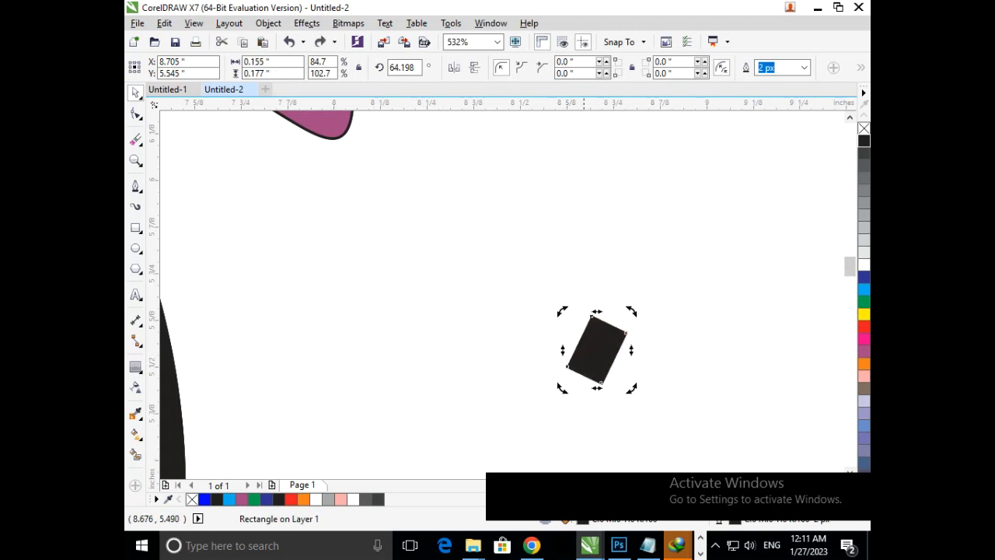
pyautogui.press('F3')
pyautogui.hotkey('ctrl', 'z')
pyautogui.hotkey('ctrl', 'z')
pyautogui.press('Escape')
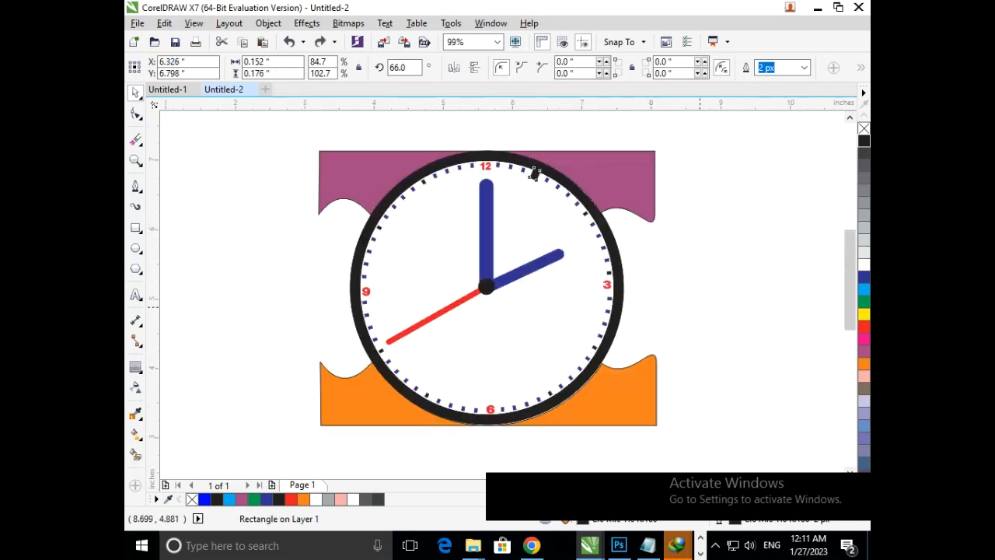
# - Shift the enlarged black mark slightly inward from the ring at the 1 o'clock position
pyautogui.press('F2')
pyautogui.moveTo(500, 155); pyautogui.dragTo(618, 220)
pyautogui.moveTo(374, 225); pyautogui.dragTo(366, 245)
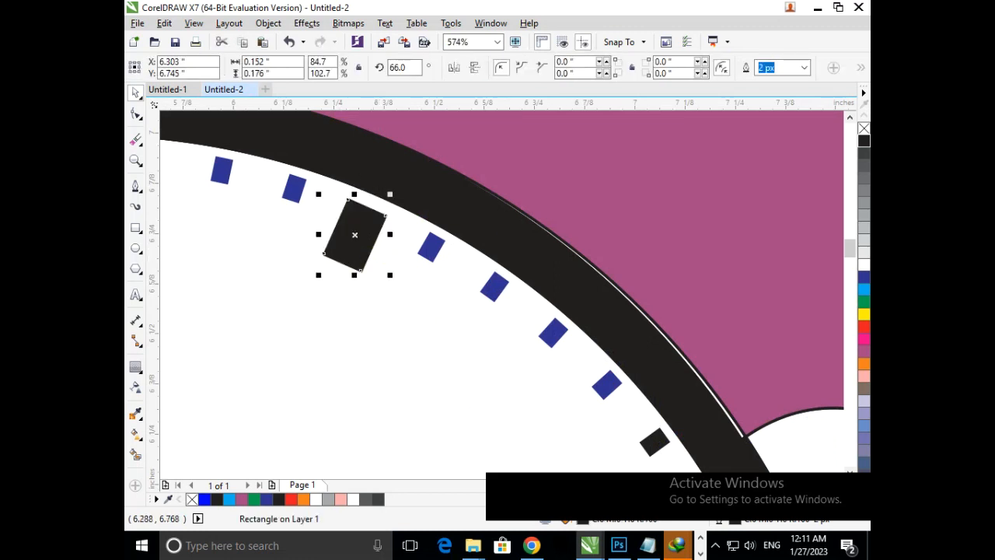
pyautogui.press('F3')
pyautogui.press('Escape')
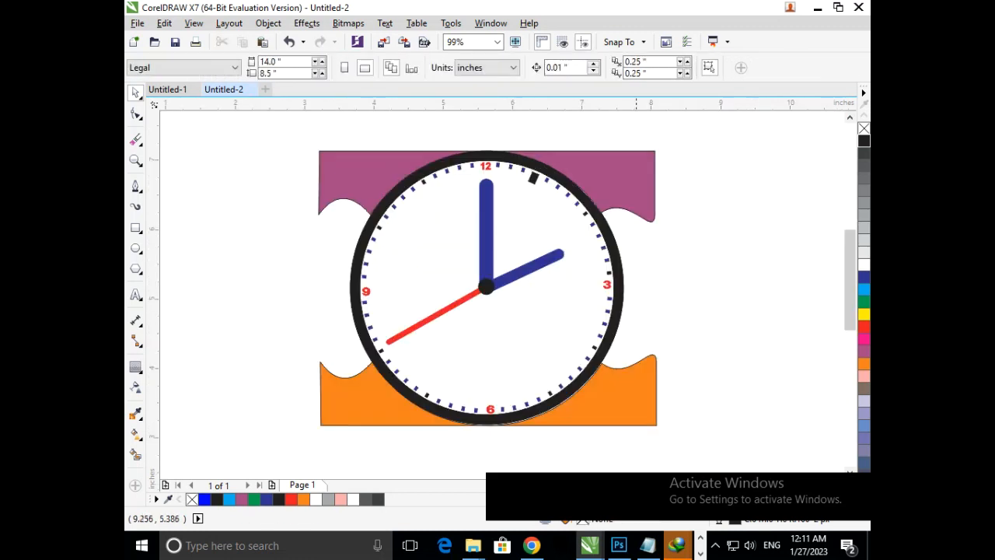
# - Draw an upright rectangle about 0.064 by 0.105 inches inside the dial, below the enlarged 1 o'clock mark
pyautogui.press('F2')
pyautogui.moveTo(499, 159); pyautogui.dragTo(605, 217)
pyautogui.click(379, 236)
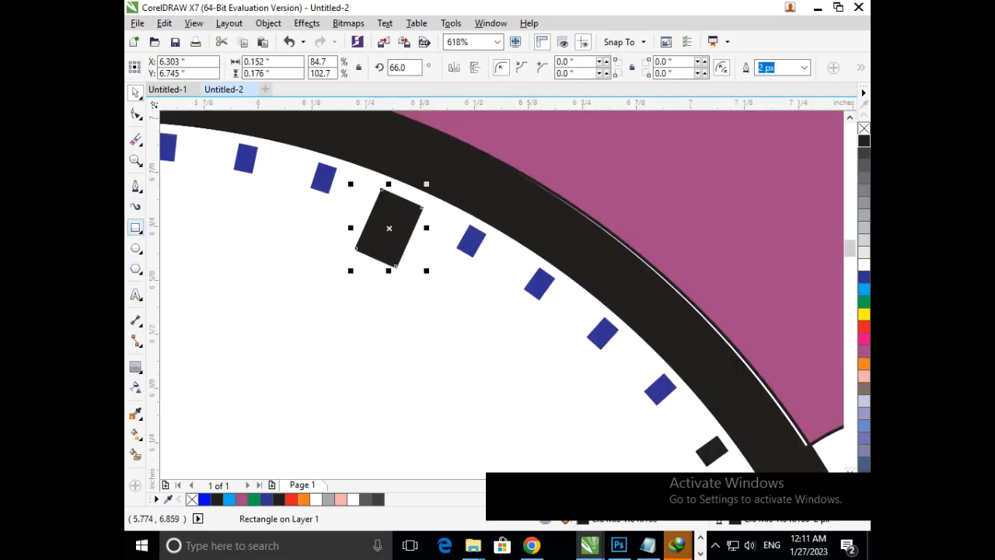
pyautogui.click(135, 228)
pyautogui.moveTo(314, 308); pyautogui.dragTo(393, 255)
# - Rotate the new rectangle to about 335.5°, place it at 1 o'clock and delete the enlarged black mark there
pyautogui.click(136, 92)
pyautogui.click(386, 237)
pyautogui.click(392, 255)
pyautogui.press('Delete')
pyautogui.moveTo(383, 233); pyautogui.dragTo(386, 227)
# - Give the new 1 o'clock mark an orange fill and outline
pyautogui.click(863, 363)
pyautogui.rightClick(862, 363)
pyautogui.press('F3')
pyautogui.click(712, 326)
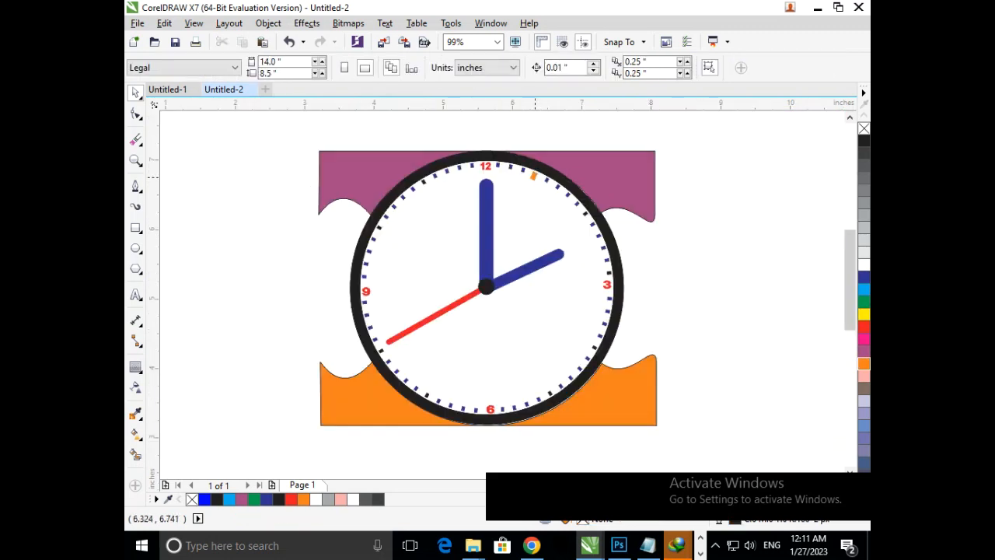
# - Recolour the new 1 o'clock mark black, both fill and outline
pyautogui.click(534, 176)
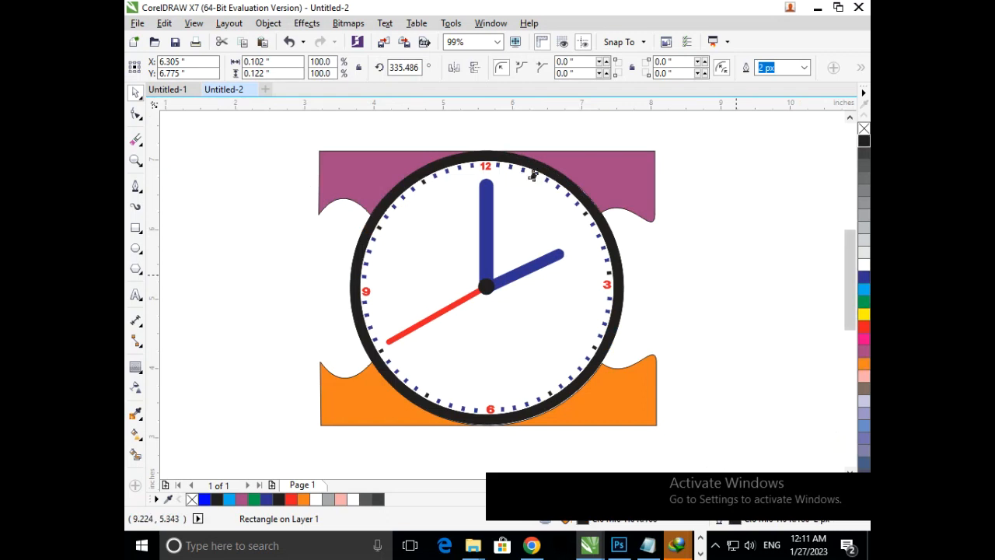
pyautogui.click(703, 278)
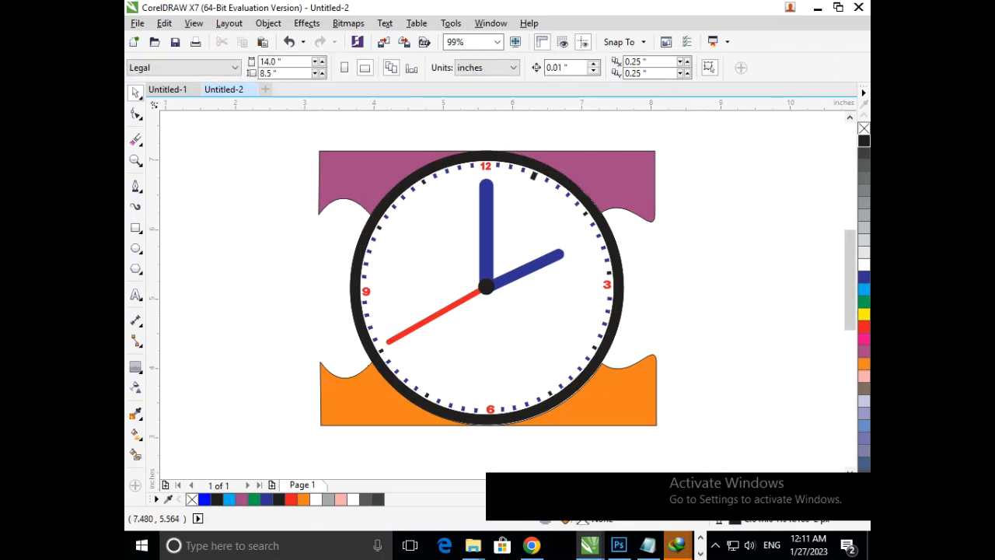
pyautogui.moveTo(609, 219); pyautogui.dragTo(610, 220)
pyautogui.click(463, 259)
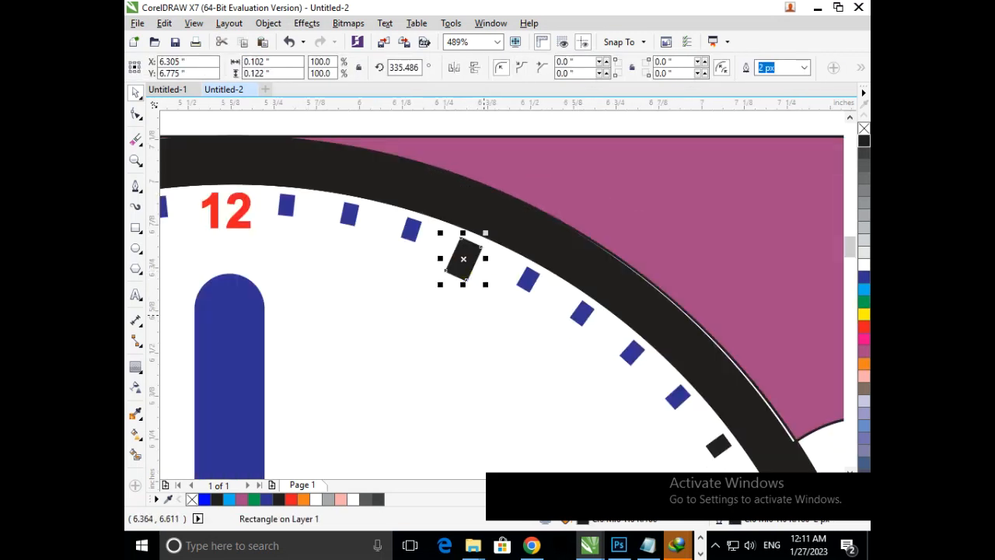
# - Undo the new mark's colouring, placement and rotation and the enlarged mark's deletion, back to the plain upright rectangle
pyautogui.hotkey('ctrl', 'z')
pyautogui.hotkey('ctrl', 'z')
pyautogui.hotkey('ctrl', 'z')
pyautogui.hotkey('ctrl', 'z')
pyautogui.hotkey('ctrl', 'z')
pyautogui.hotkey('ctrl', 'z')
pyautogui.hotkey('ctrl', 'z')
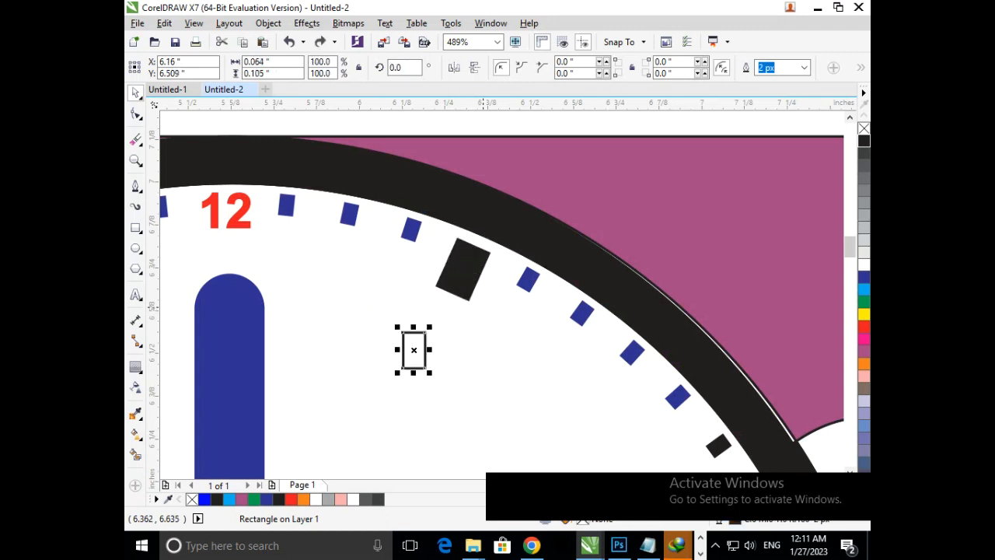
# - Lengthen the plain rectangle, place it tilted at 1 o'clock instead of the enlarged mark, and fill it black
pyautogui.moveTo(414, 373)
pyautogui.mouseDown()
pyautogui.moveTo(413, 386)
pyautogui.moveTo(424, 382)
pyautogui.moveTo(407, 383)
pyautogui.moveTo(453, 386)
pyautogui.moveTo(457, 281)
pyautogui.moveTo(434, 311)
pyautogui.moveTo(486, 346)
pyautogui.mouseUp()
pyautogui.click(420, 369)
pyautogui.click(436, 311)
pyautogui.press('Delete')
pyautogui.moveTo(460, 302); pyautogui.dragTo(465, 290)
pyautogui.click(863, 141)
pyautogui.moveTo(424, 229); pyautogui.dragTo(518, 283)
pyautogui.press('F3')
pyautogui.click(753, 275)
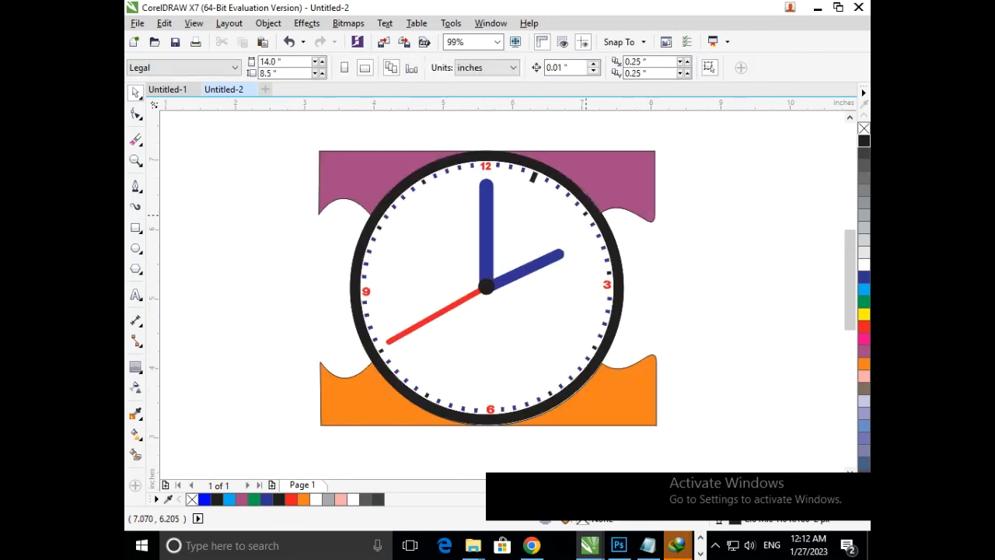
# - Copy the black 1 o'clock mark to the other hour positions that have no number
pyautogui.click(585, 213)
pyautogui.press('Escape')
pyautogui.moveTo(534, 177); pyautogui.dragTo(432, 191)
pyautogui.rightClick(583, 219)
pyautogui.rightClick(544, 383)
pyautogui.rightClick(431, 190)
pyautogui.click(739, 305)
# - Rotate the copied 2 o'clock mark to about 311.8° and set it in line with the minute marks beside the ring
pyautogui.moveTo(622, 253); pyautogui.dragTo(632, 264)
pyautogui.click(464, 264)
pyautogui.click(465, 265)
pyautogui.moveTo(441, 292)
pyautogui.mouseDown()
pyautogui.moveTo(429, 274)
pyautogui.moveTo(442, 296)
pyautogui.mouseUp()
pyautogui.press('Escape')
pyautogui.click(455, 268)
pyautogui.click(456, 268)
pyautogui.press('F2')
pyautogui.moveTo(389, 212); pyautogui.dragTo(573, 315)
pyautogui.click(384, 351)
pyautogui.click(384, 351)
pyautogui.moveTo(361, 389)
pyautogui.mouseDown()
pyautogui.moveTo(359, 378)
pyautogui.moveTo(361, 388)
pyautogui.mouseUp()
pyautogui.moveTo(404, 341); pyautogui.dragTo(389, 276)
pyautogui.press('F3')
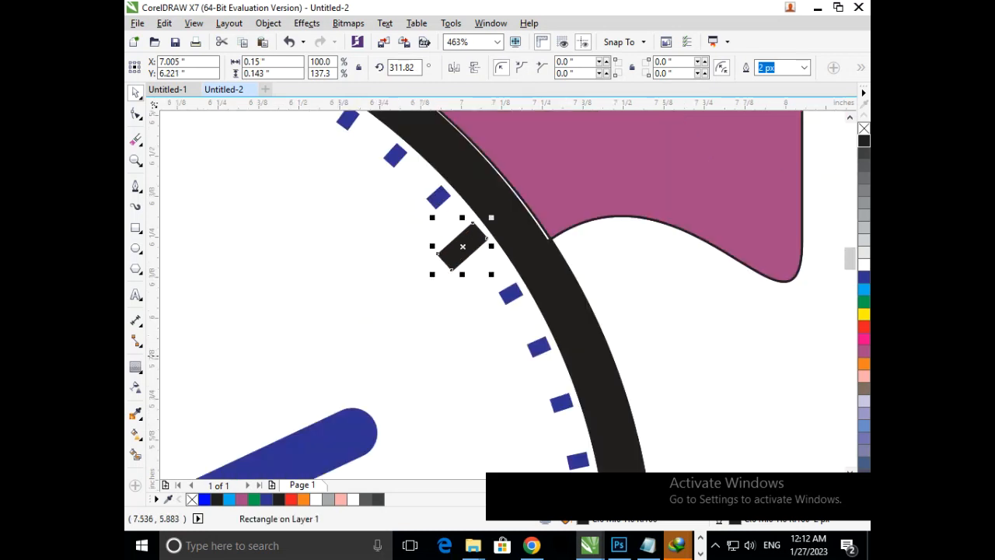
pyautogui.moveTo(460, 259); pyautogui.dragTo(463, 266)
pyautogui.press('Escape')
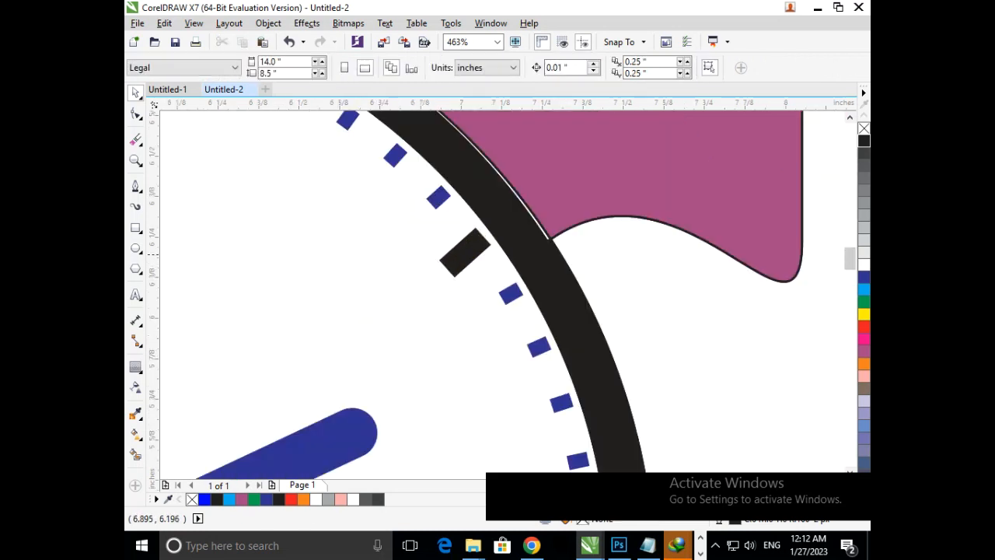
pyautogui.press('F3')
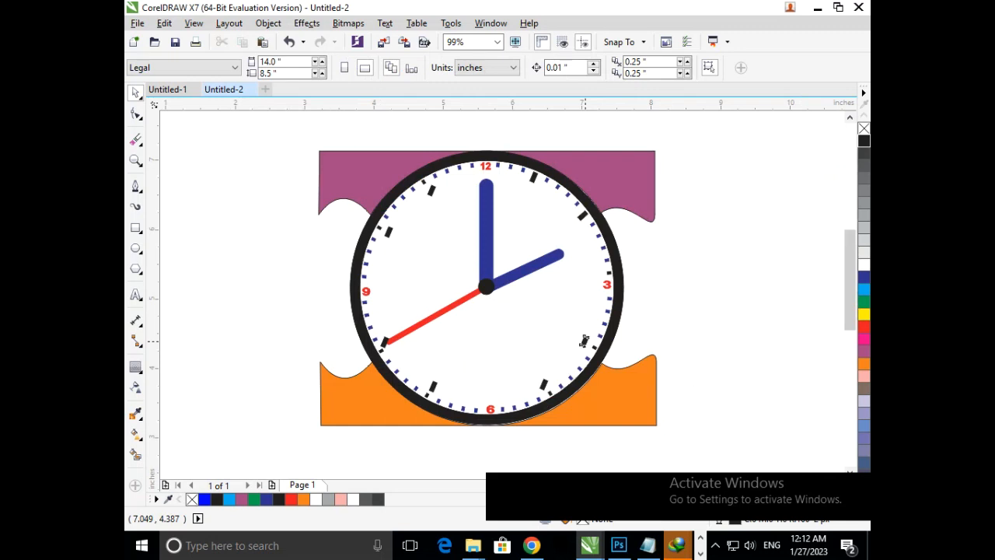
# - Rotate the copied 4 o'clock mark to about 239.8° and move it over the small black mark beside the ring
pyautogui.click(585, 341)
pyautogui.scroll(2, 586, 342)
pyautogui.click(485, 292)
pyautogui.moveTo(470, 315); pyautogui.dragTo(451, 249)
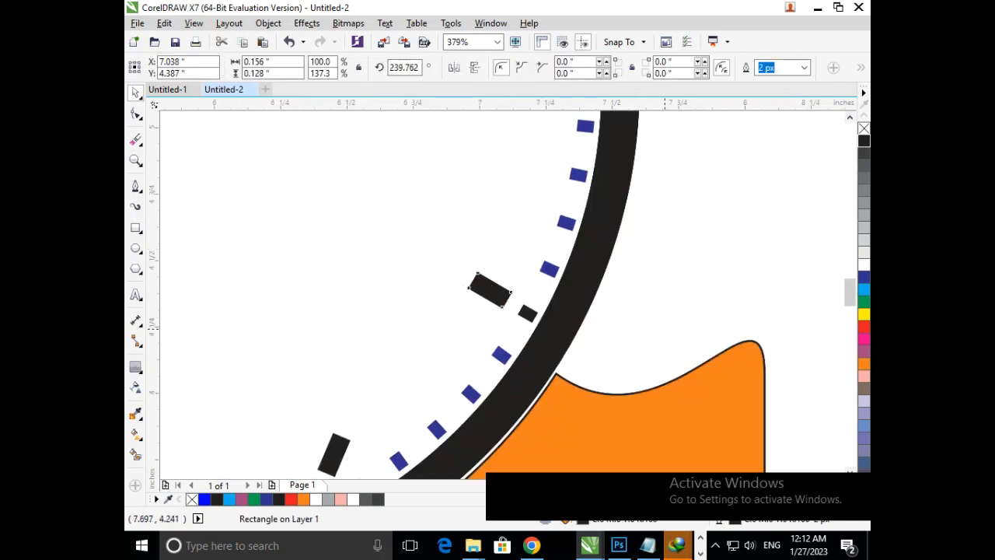
pyautogui.moveTo(489, 289); pyautogui.dragTo(517, 308)
pyautogui.click(618, 299)
pyautogui.scroll(-2, 618, 359)
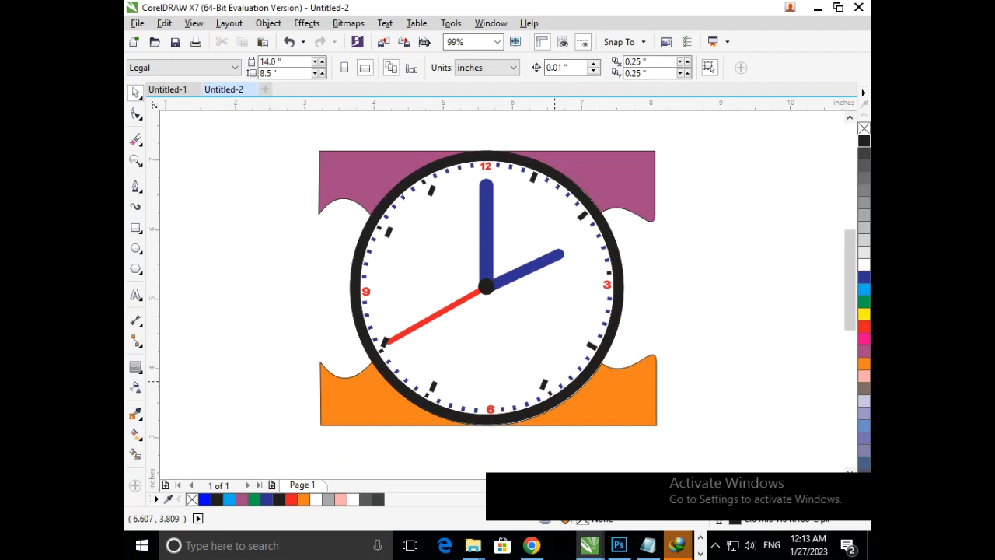
# - Rotate the copied 5 o'clock mark to point at the dial centre and move it over the small black mark
pyautogui.moveTo(560, 403); pyautogui.dragTo(561, 404)
pyautogui.click(551, 317)
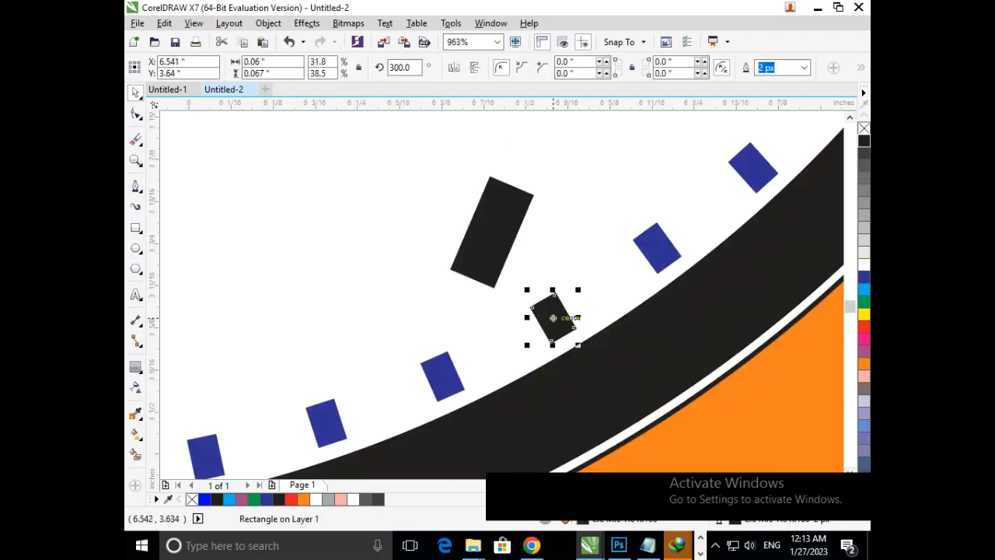
pyautogui.click(474, 270)
pyautogui.click(474, 270)
pyautogui.moveTo(447, 290); pyautogui.dragTo(513, 301)
pyautogui.moveTo(577, 226); pyautogui.dragTo(573, 231)
pyautogui.moveTo(515, 246); pyautogui.dragTo(560, 307)
pyautogui.press('F3')
pyautogui.click(672, 330)
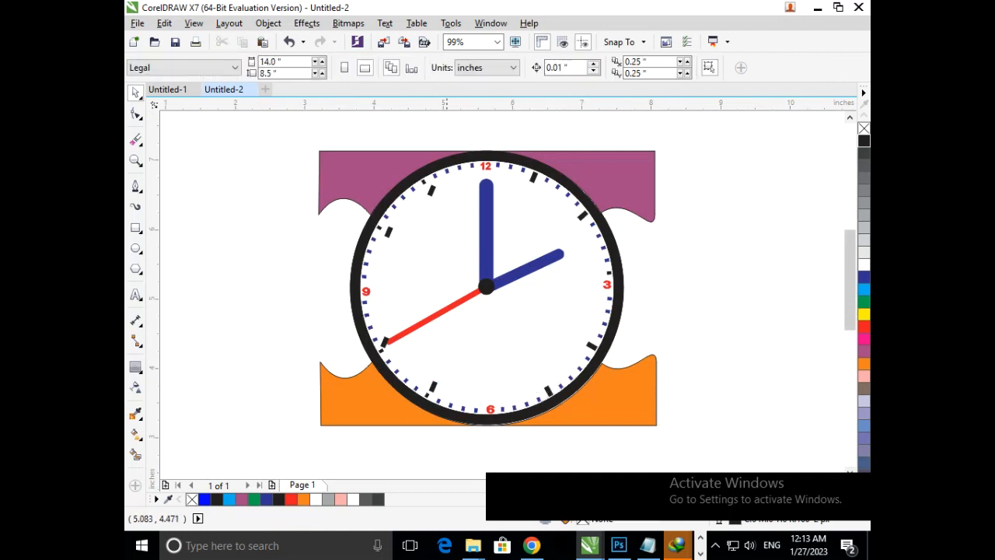
# - Move the copied 7 o'clock mark over the small black mark and rotate it to about 329.5°
pyautogui.click(408, 392)
pyautogui.scroll(6, 408, 392)
pyautogui.moveTo(582, 367); pyautogui.dragTo(542, 412)
pyautogui.click(546, 398)
pyautogui.moveTo(580, 440); pyautogui.dragTo(575, 442)
pyautogui.moveTo(582, 354); pyautogui.dragTo(584, 356)
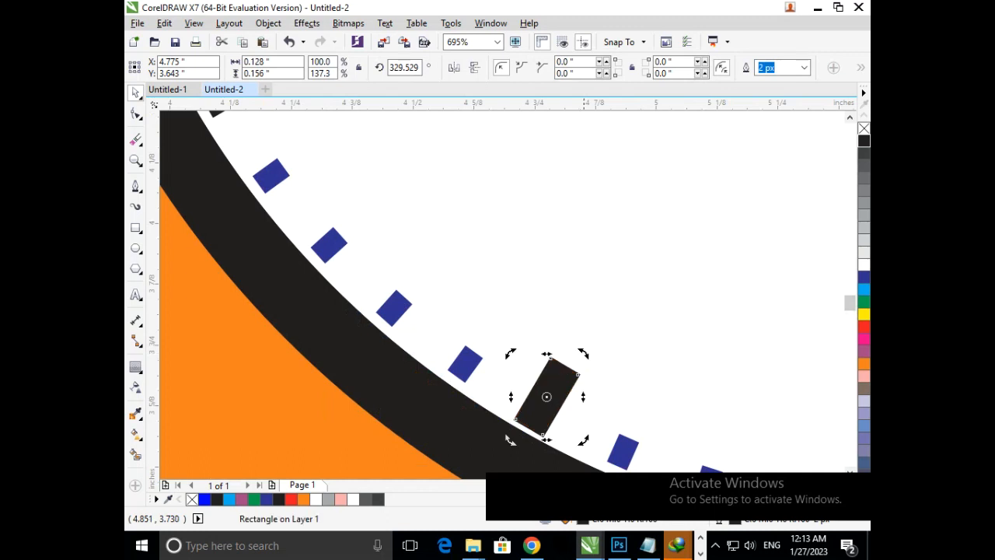
pyautogui.press('F3')
pyautogui.click(754, 358)
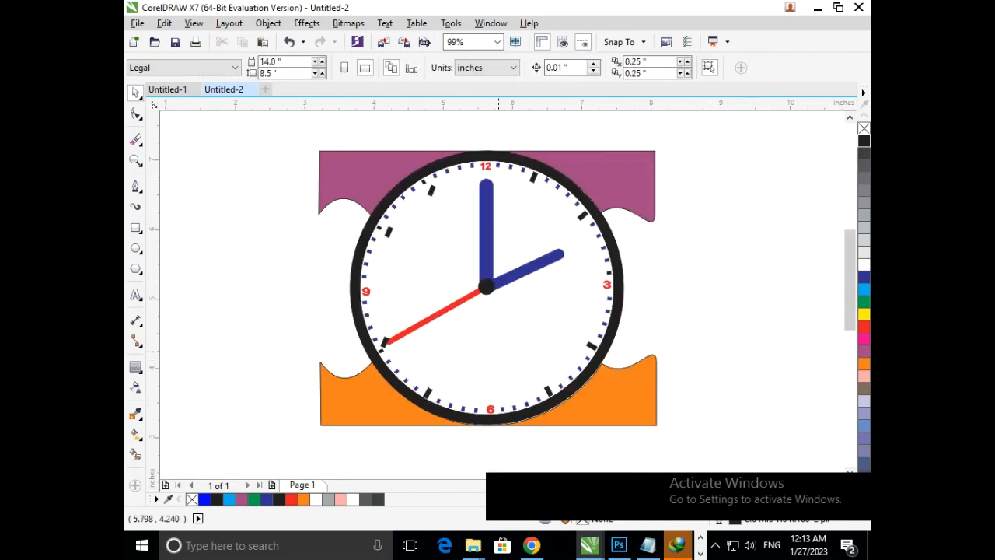
# - Nudge the 7 o'clock mark 0.01 in to the right
pyautogui.scroll(5, 429, 372)
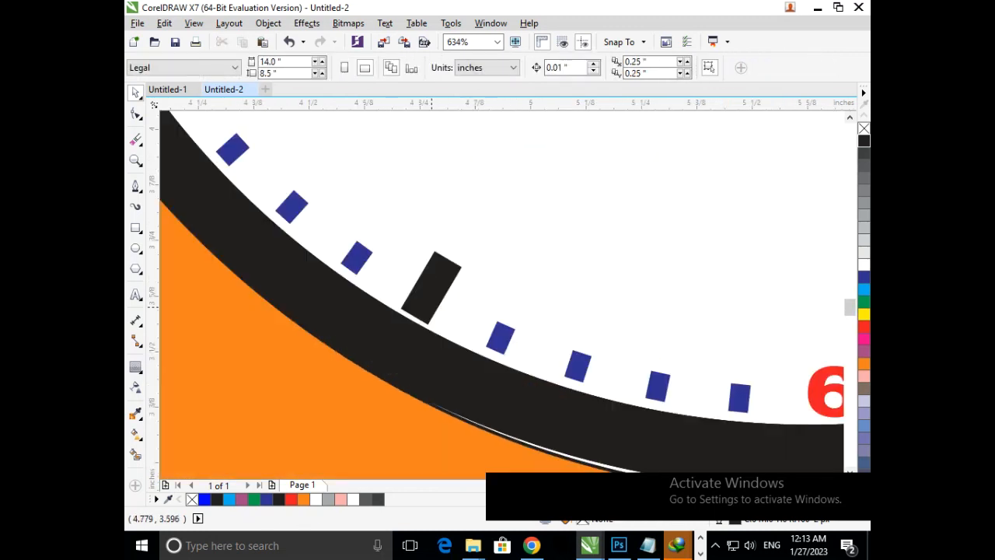
pyautogui.click(429, 288)
pyautogui.press('Up')
pyautogui.press('Right')
pyautogui.press('Down')
pyautogui.press('Down')
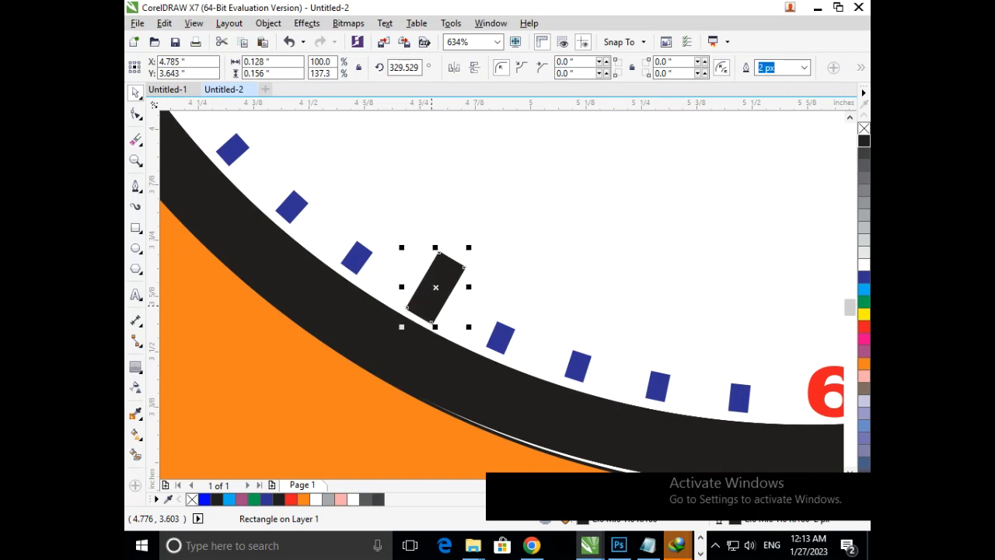
pyautogui.click(404, 267)
pyautogui.press('F3')
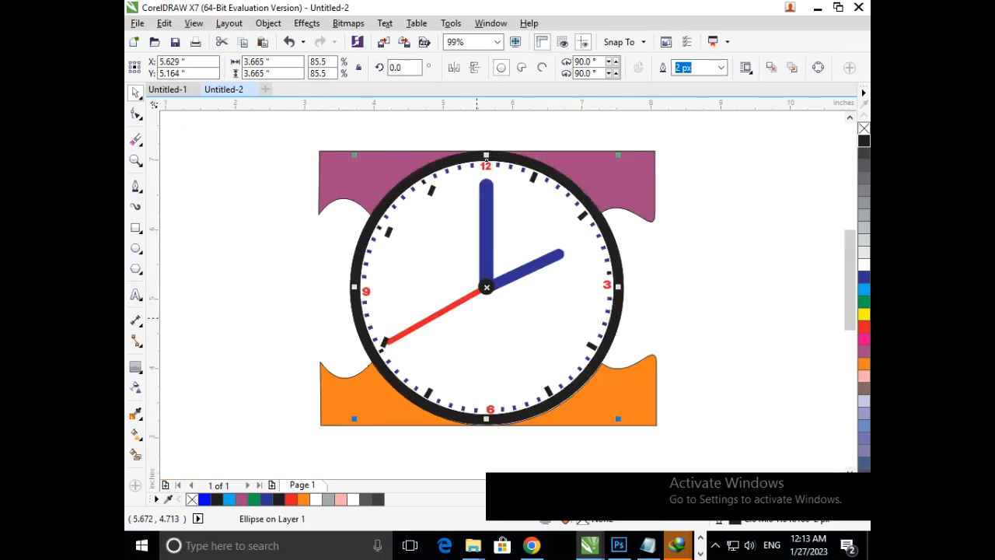
# - Rotate the copied 8 o'clock mark to about 299.2° and position it over the small black mark beside the ring
pyautogui.scroll(5, 353, 347)
pyautogui.scroll(-2, 426, 255)
pyautogui.press('Escape')
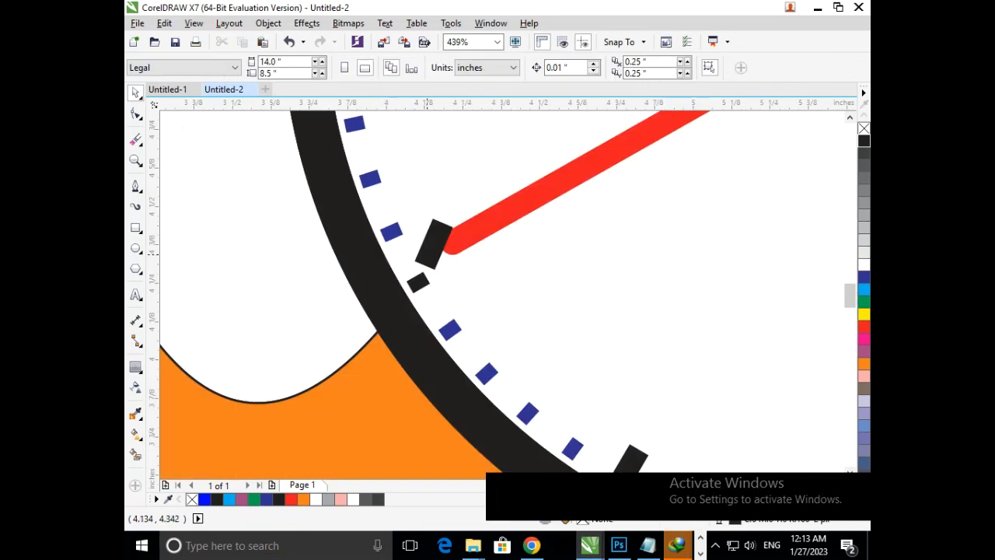
pyautogui.click(427, 254)
pyautogui.click(427, 256)
pyautogui.moveTo(413, 272)
pyautogui.mouseDown()
pyautogui.moveTo(392, 254)
pyautogui.moveTo(424, 284)
pyautogui.moveTo(409, 287)
pyautogui.mouseUp()
pyautogui.click(315, 304)
pyautogui.press('Left')
pyautogui.press('Down')
pyautogui.press('Right')
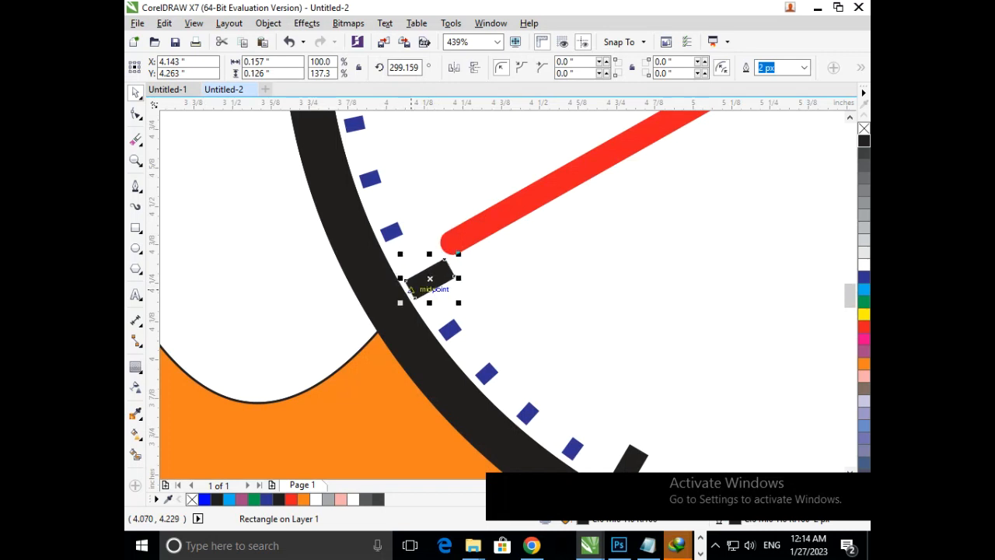
pyautogui.click(286, 243)
pyautogui.press('F3')
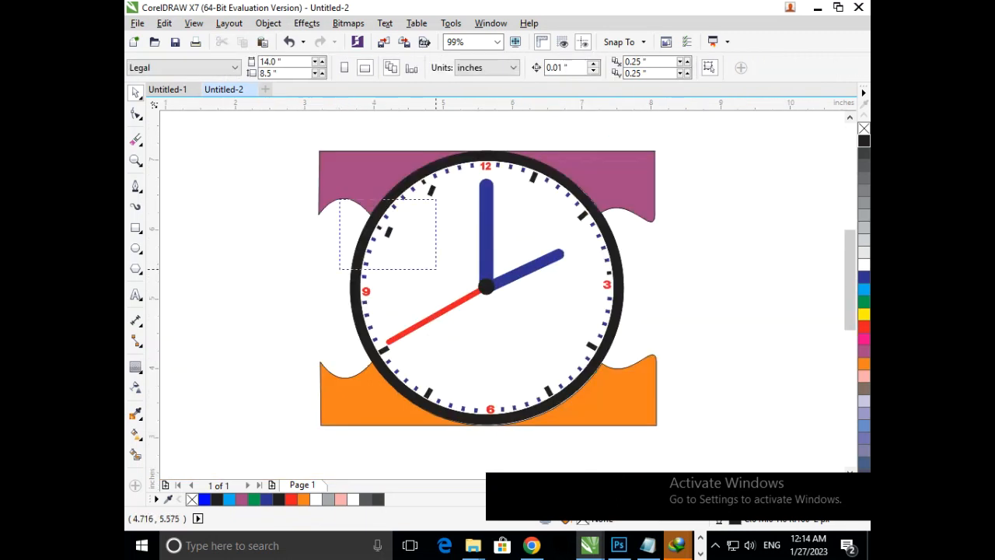
# - Rotate the copied 10 o'clock mark to about 61.4° and position it over the small black mark beside the ring
pyautogui.moveTo(340, 199); pyautogui.dragTo(436, 269)
pyautogui.click(391, 234)
pyautogui.click(391, 234)
pyautogui.moveTo(529, 314); pyautogui.dragTo(578, 239)
pyautogui.moveTo(520, 287); pyautogui.dragTo(482, 269)
pyautogui.press('F3')
pyautogui.click(291, 294)
pyautogui.scroll(4, 372, 212)
pyautogui.click(429, 278)
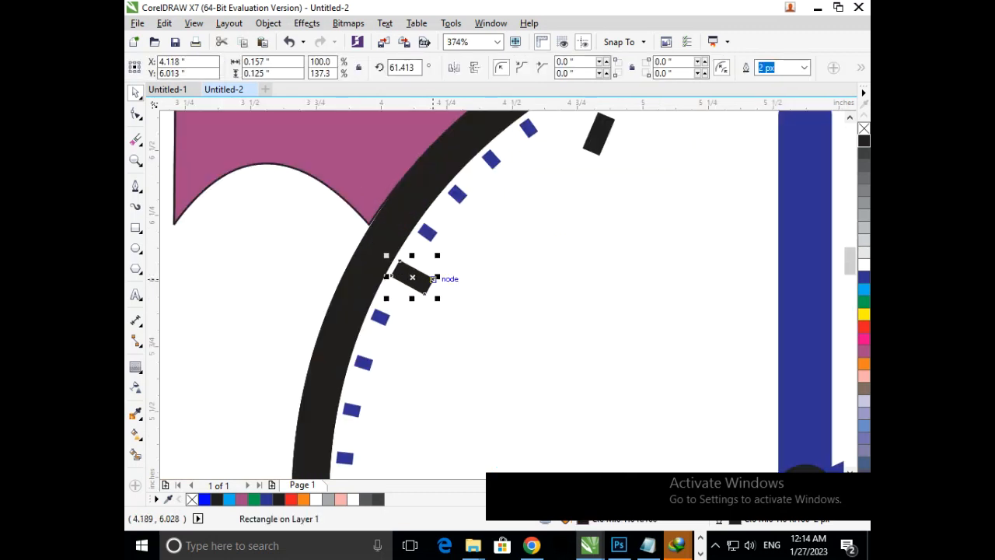
pyautogui.scroll(-4, 432, 278)
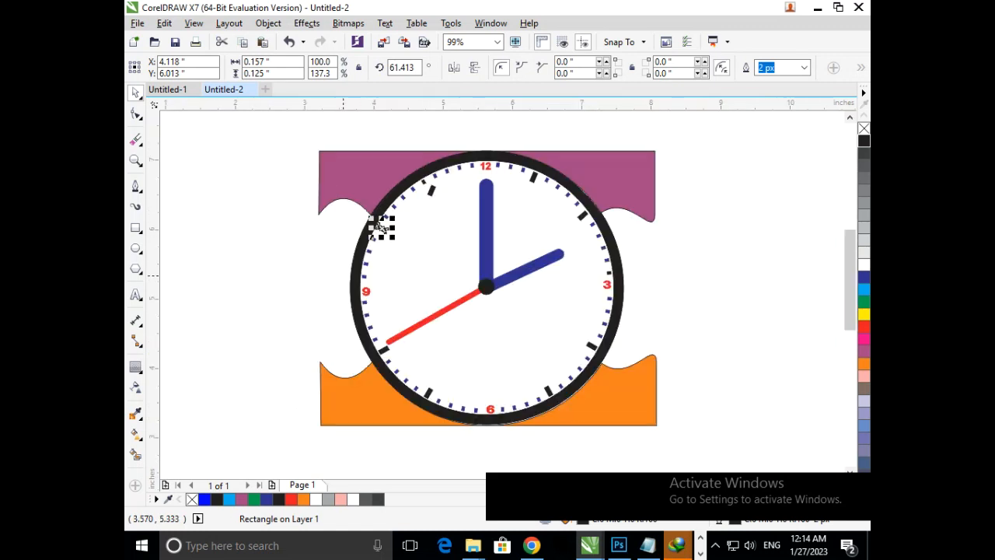
pyautogui.scroll(3, 381, 225)
pyautogui.scroll(-3, 580, 201)
pyautogui.press('Escape')
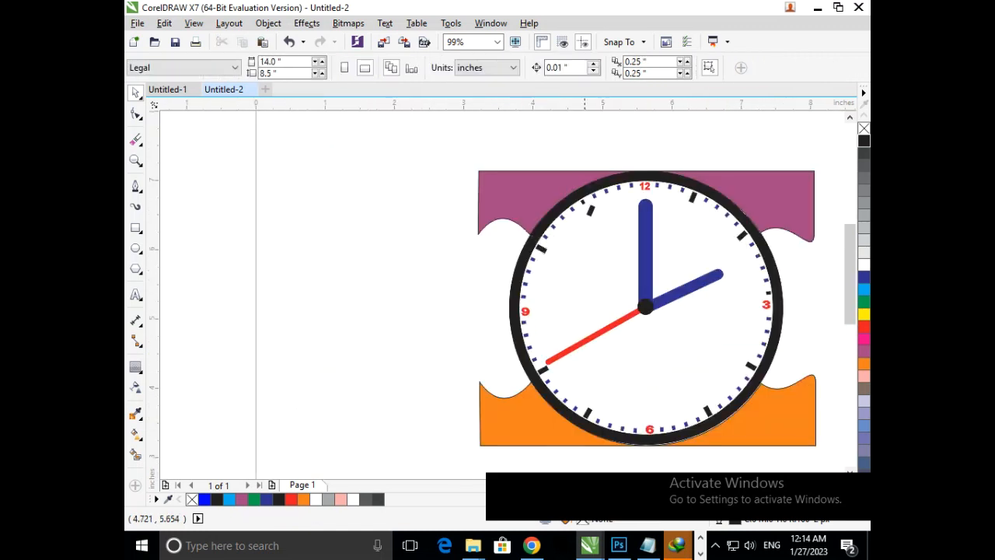
# - Rotate the copied 11 o'clock mark to about 31.3°, move it over the small black mark and nudge it up 0.01 in
pyautogui.scroll(5, 546, 214)
pyautogui.click(534, 305)
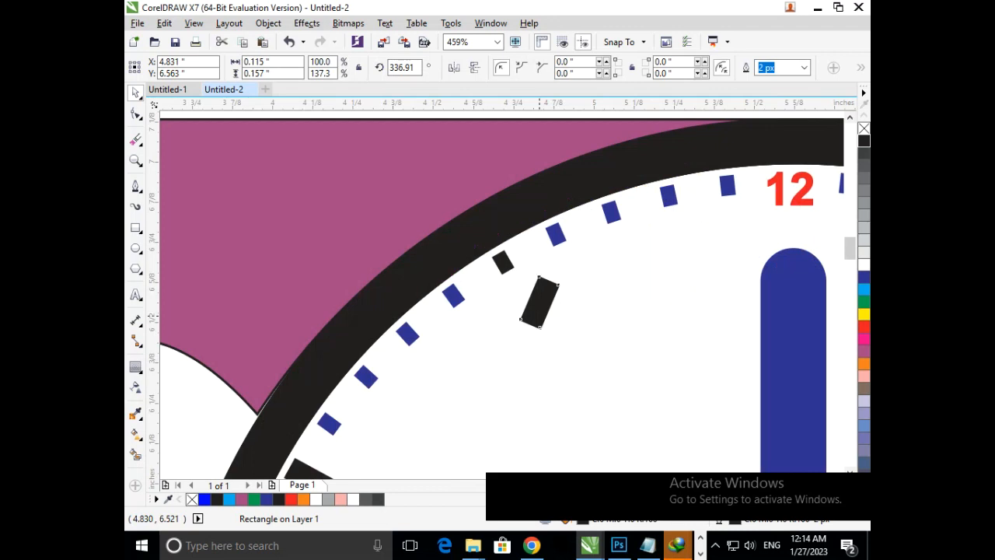
pyautogui.click(538, 326)
pyautogui.click(539, 318)
pyautogui.click(541, 317)
pyautogui.moveTo(559, 331)
pyautogui.mouseDown()
pyautogui.moveTo(609, 285)
pyautogui.moveTo(571, 314)
pyautogui.mouseUp()
pyautogui.moveTo(568, 329); pyautogui.dragTo(538, 306)
pyautogui.click(553, 318)
pyautogui.click(523, 295)
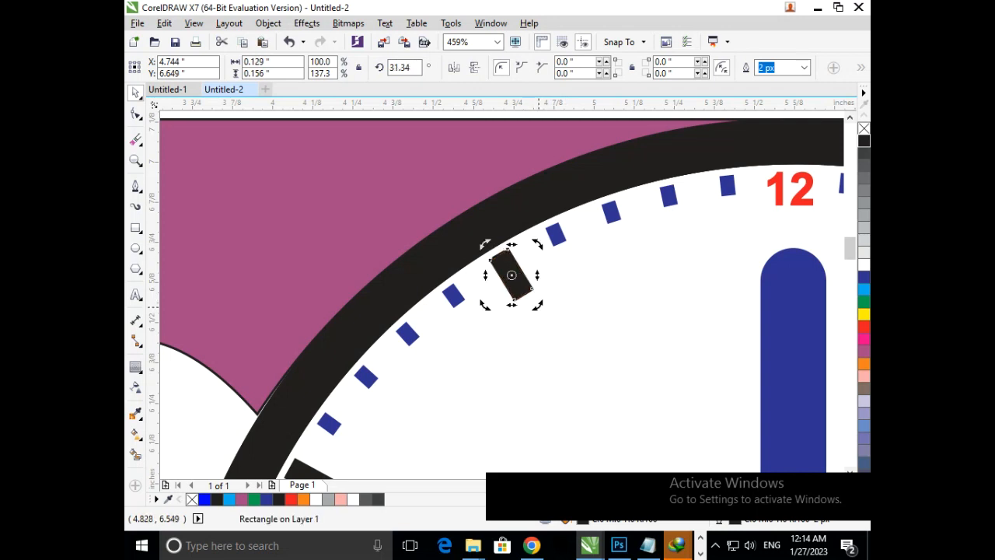
pyautogui.press('Up')
pyautogui.press('F3')
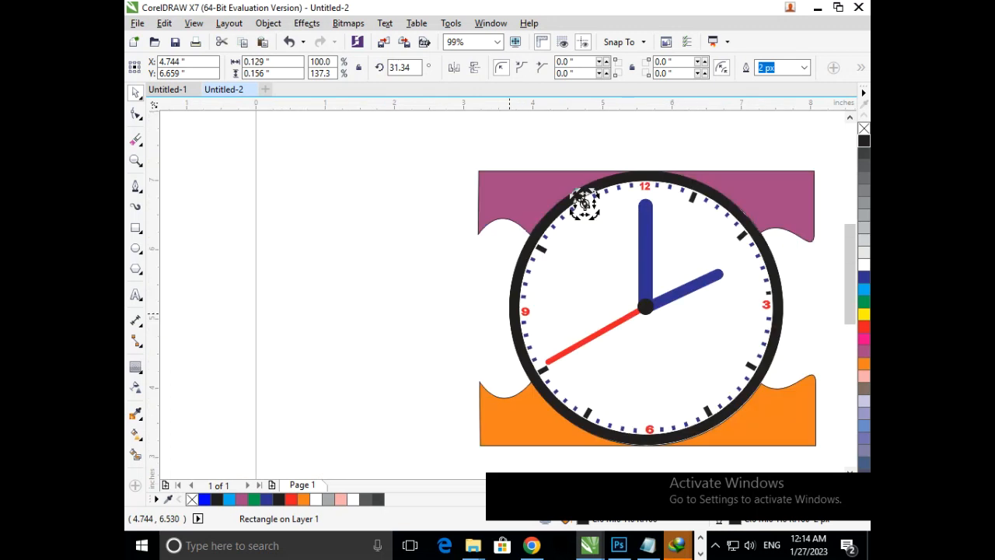
pyautogui.scroll(1, 399, 287)
pyautogui.moveTo(471, 247); pyautogui.dragTo(538, 292)
pyautogui.scroll(-2, 537, 292)
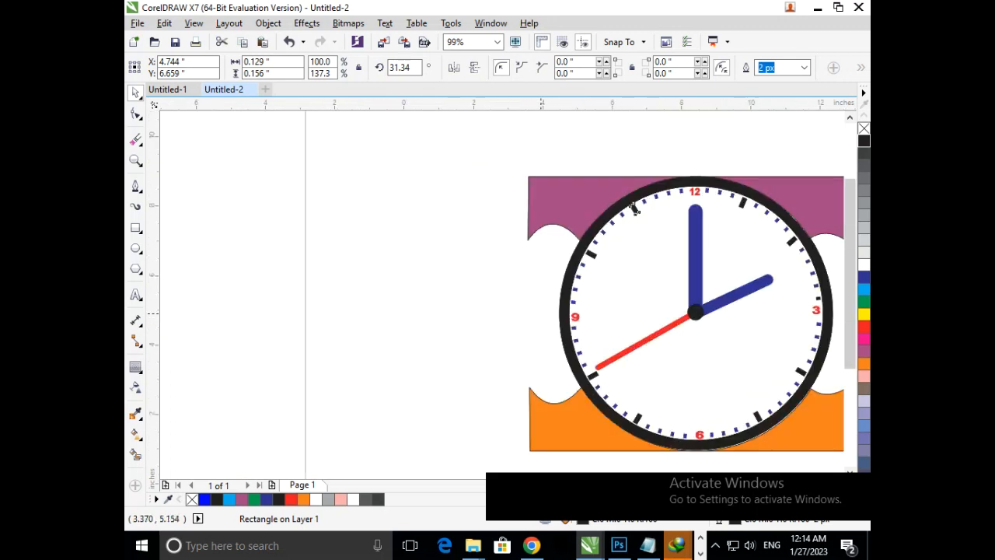
pyautogui.click(738, 332)
# - Shift the orange strap's right half slightly up and left to close the white gap along the black ring
pyautogui.moveTo(491, 212); pyautogui.dragTo(612, 328)
pyautogui.scroll(1, 692, 307)
pyautogui.moveTo(619, 545)
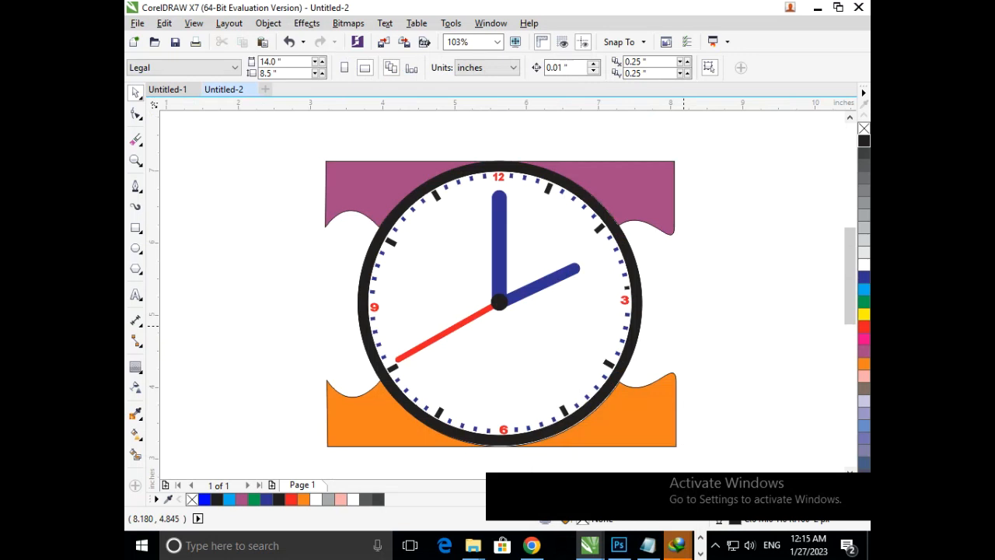
pyautogui.press('F2')
pyautogui.moveTo(553, 358); pyautogui.dragTo(692, 439)
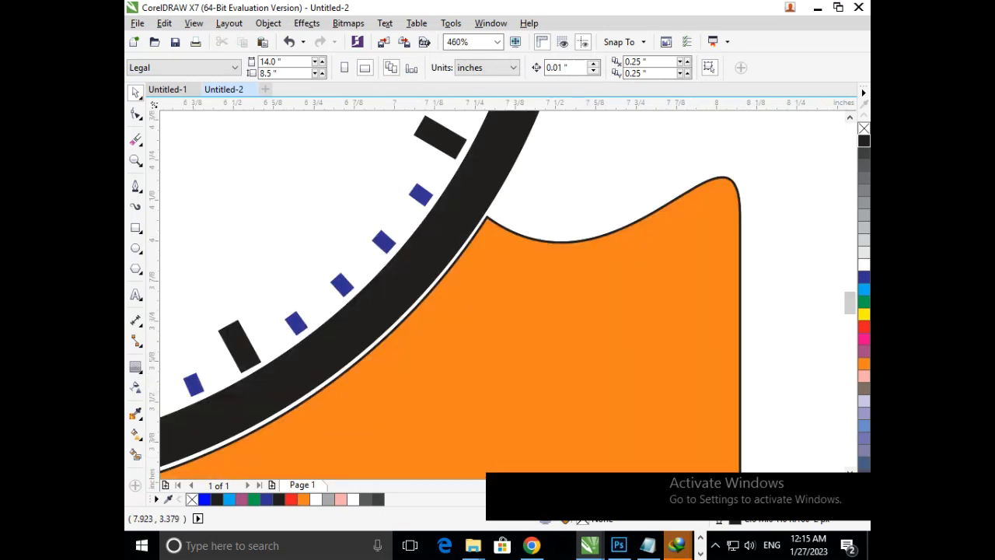
pyautogui.click(428, 301)
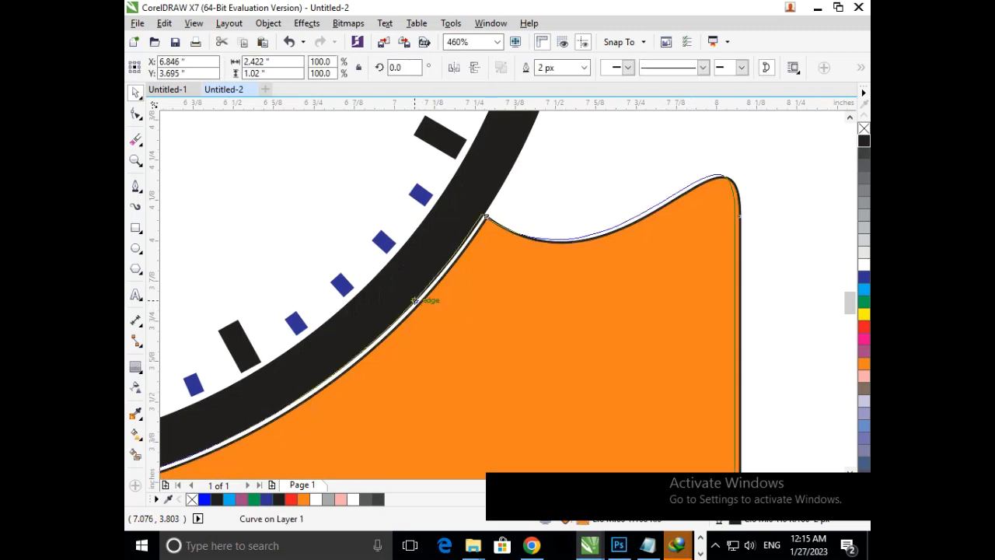
pyautogui.press('F3')
pyautogui.click(733, 373)
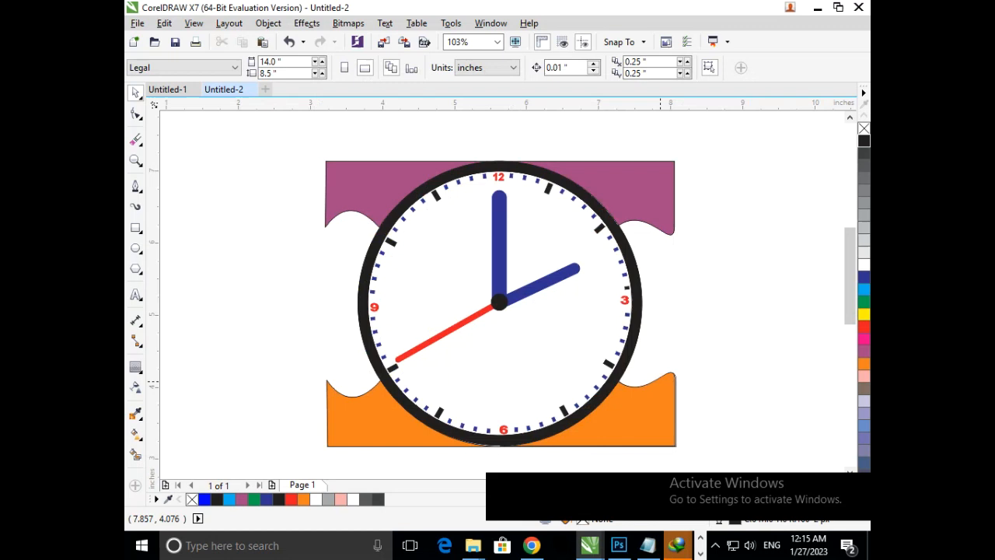
# - Try to fill the thin white gap between the ring and the orange strap below the 6 with Smart Fill
pyautogui.press('F2')
pyautogui.moveTo(463, 438); pyautogui.dragTo(574, 465)
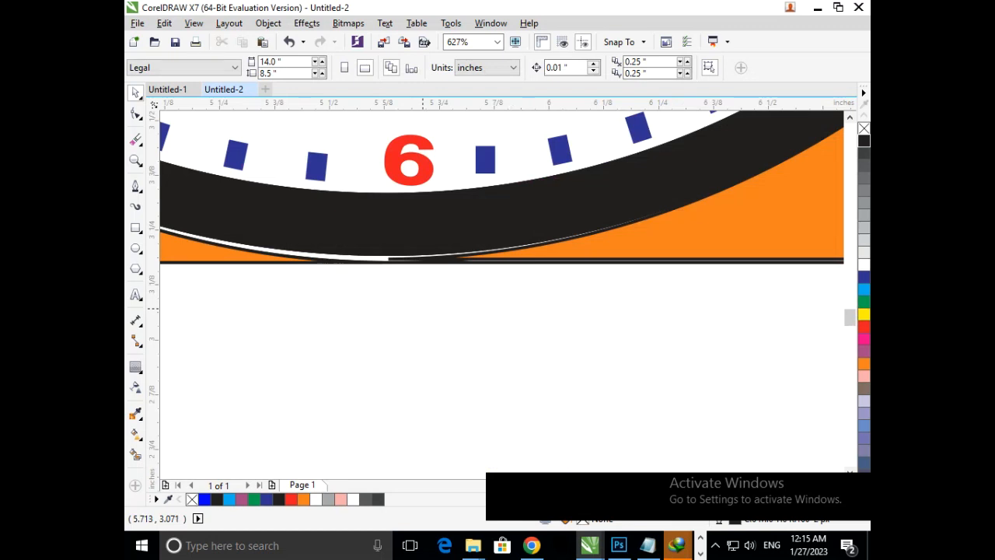
pyautogui.click(135, 454)
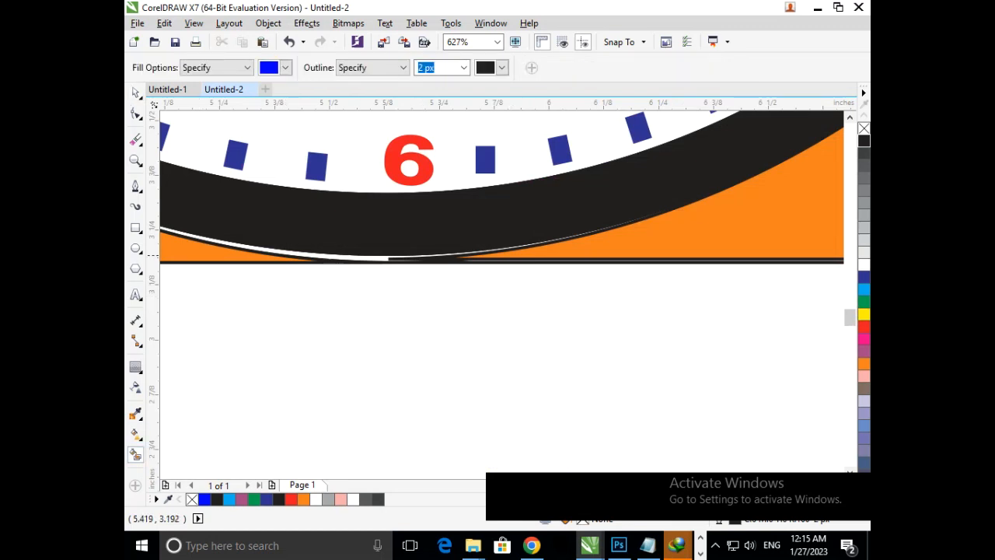
pyautogui.click(366, 257)
pyautogui.hotkey('ctrl', 'z')
pyautogui.press('F3')
pyautogui.press('F3')
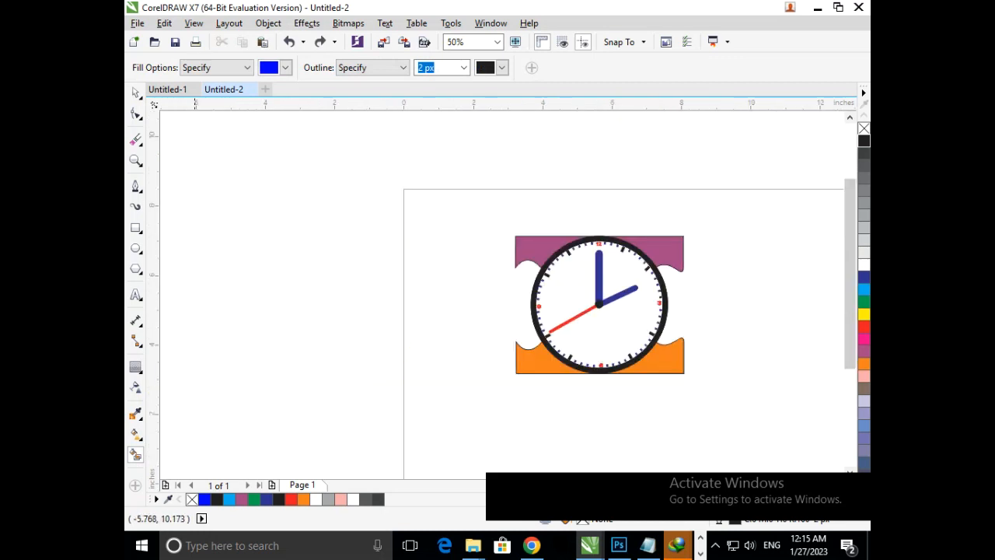
# - Group all the watch objects and centre the group on the page
pyautogui.click(135, 93)
pyautogui.press('F2')
pyautogui.moveTo(505, 215); pyautogui.dragTo(720, 401)
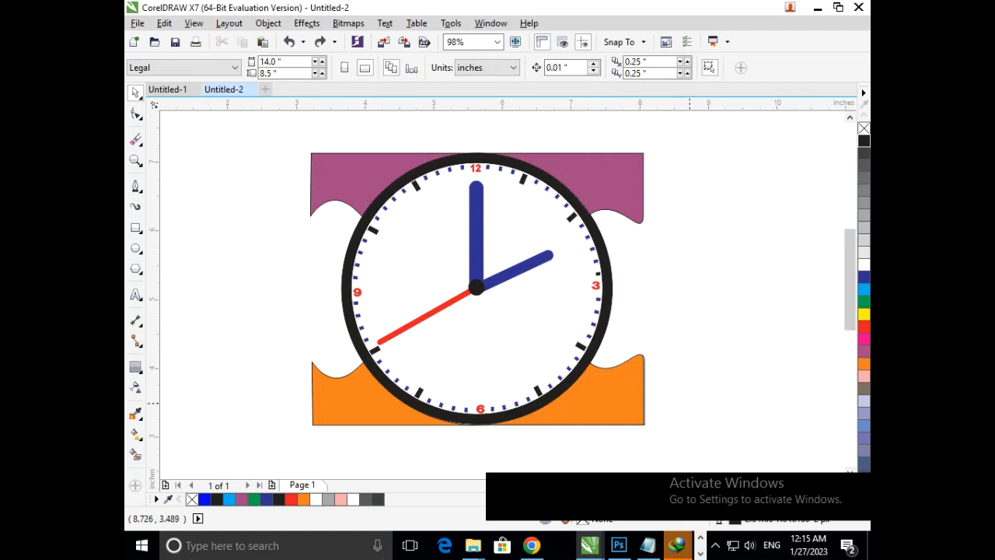
pyautogui.press('F3')
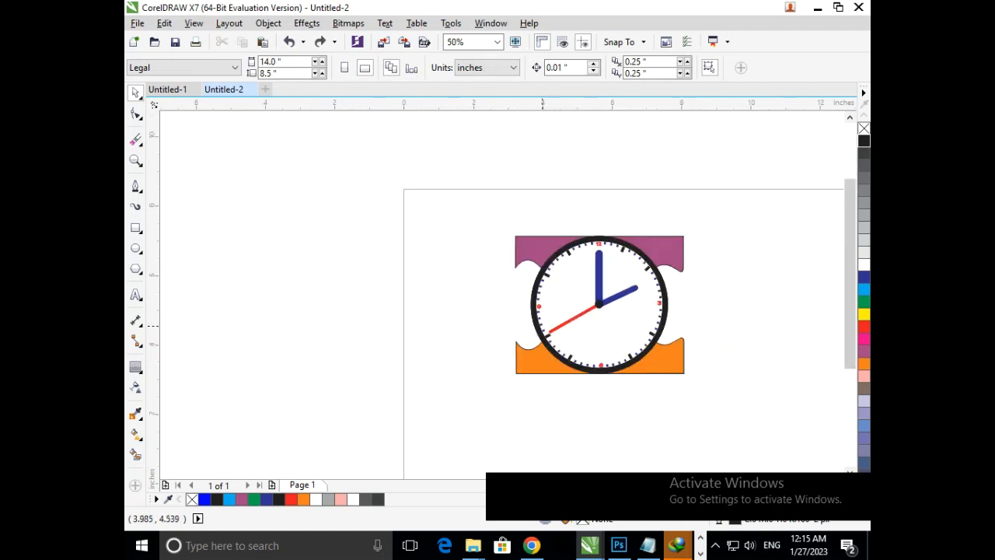
pyautogui.press('F3')
pyautogui.press('F2')
pyautogui.moveTo(437, 230); pyautogui.dragTo(721, 402)
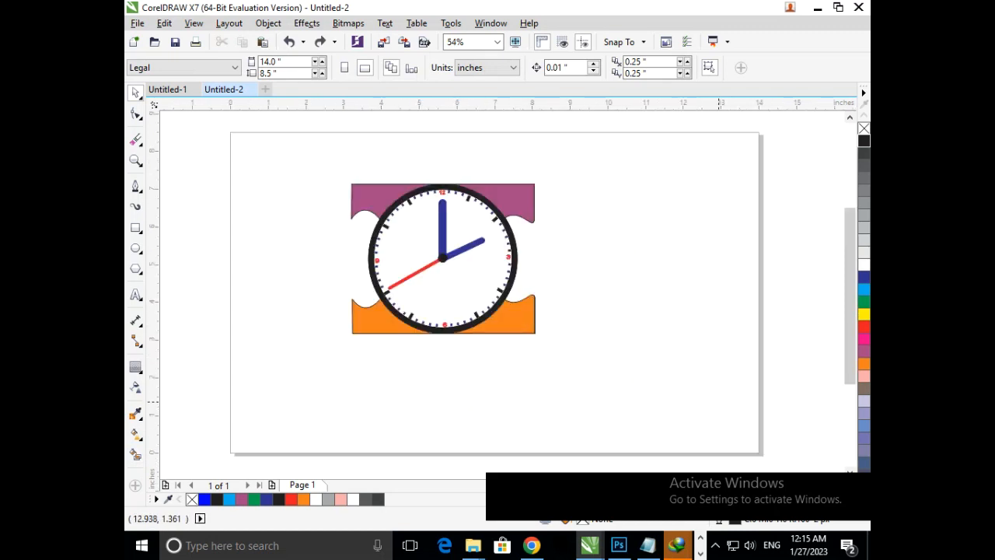
pyautogui.moveTo(433, 228); pyautogui.dragTo(627, 398)
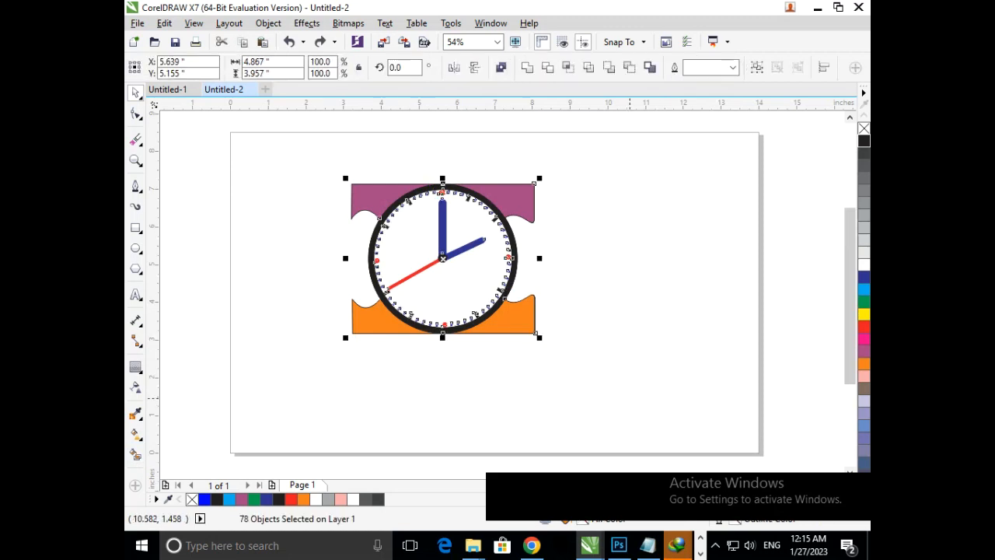
pyautogui.hotkey('ctrl', 'g')
pyautogui.press('p')
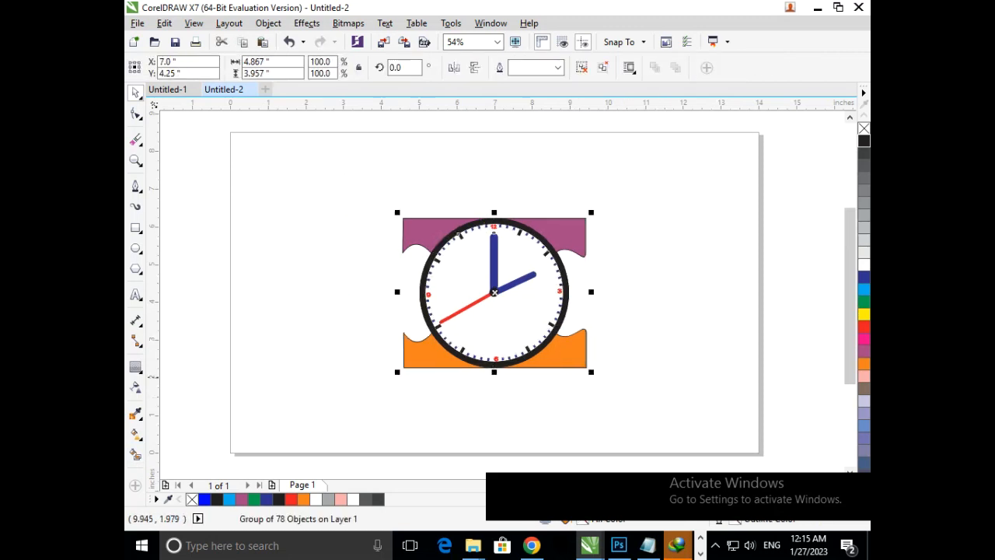
# - Enlarge the watch group to about 7.63 by 6.20 in and shift it slightly up and left on the page
pyautogui.moveTo(592, 373); pyautogui.dragTo(685, 378)
pyautogui.press('Escape')
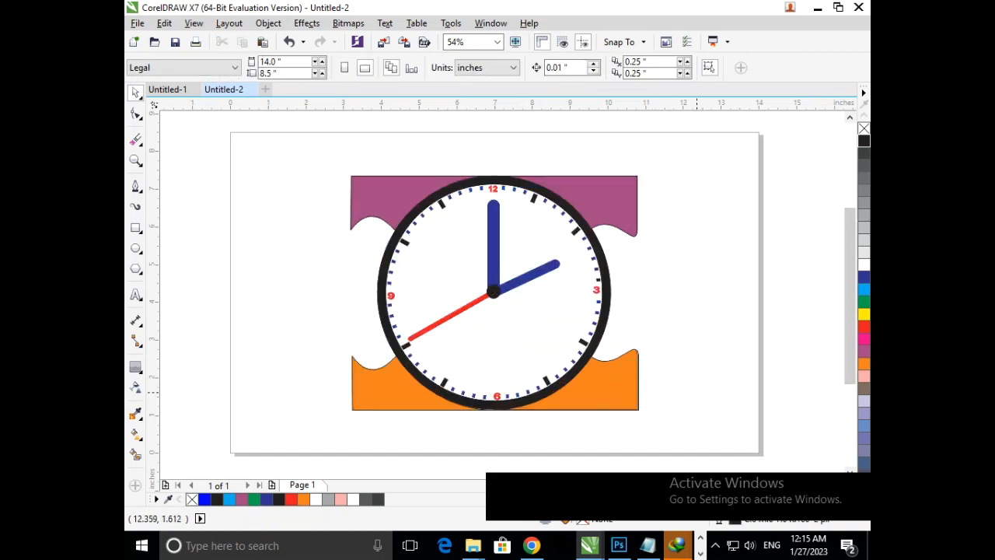
pyautogui.moveTo(599, 389); pyautogui.dragTo(595, 383)
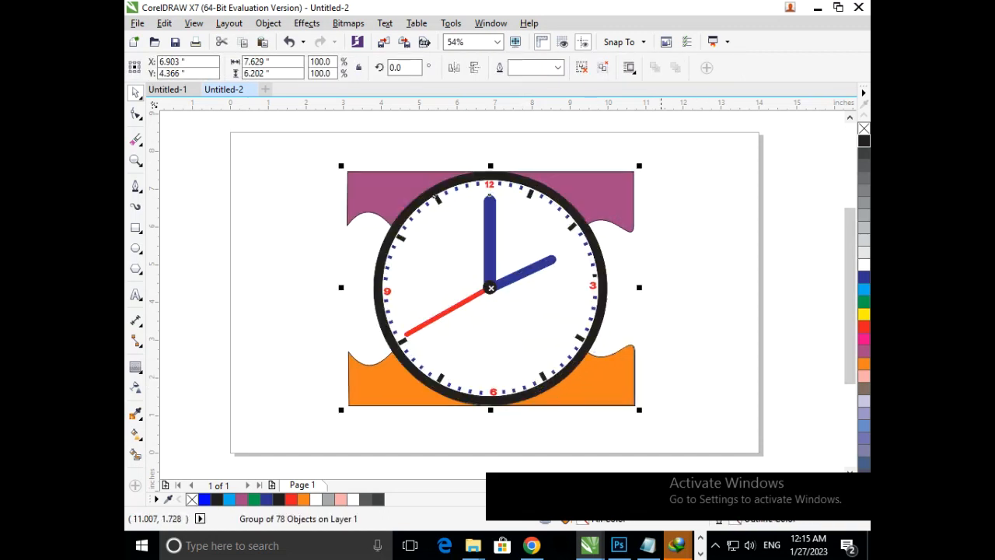
pyautogui.click(655, 388)
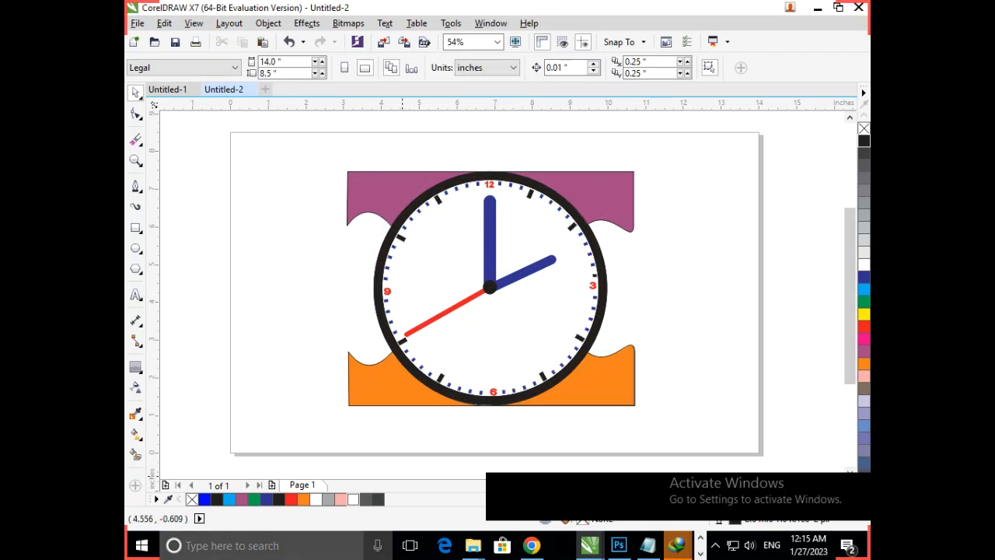